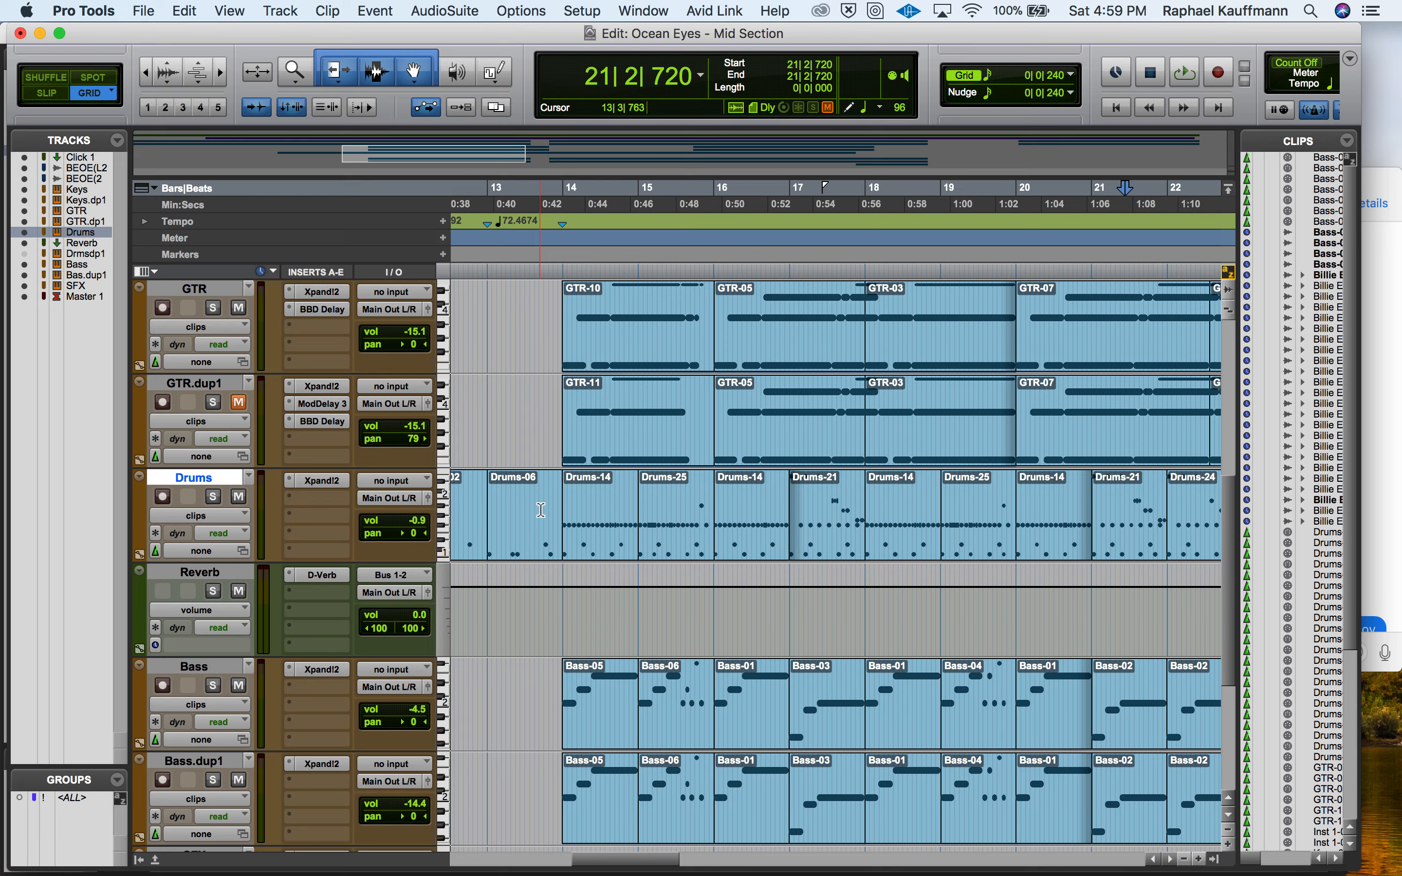
Step: Open the Drums clip at bar 14 in the MIDI Editor and clear the note selection
{"action": "double_click", "coordinate": [592, 547]}
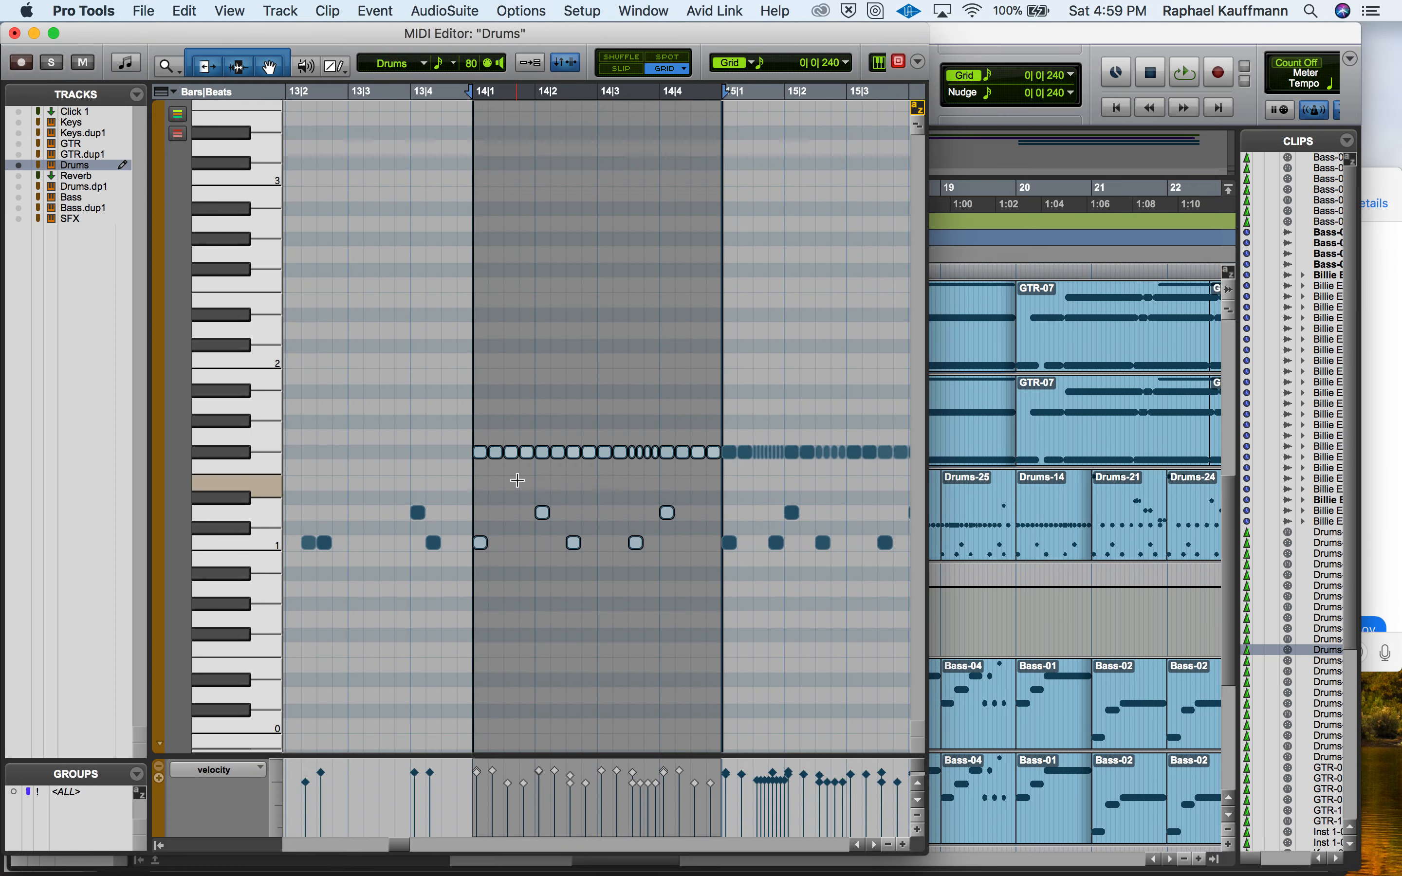
{"action": "left_click", "coordinate": [517, 479]}
Step: Try thinning the hi-hat pattern by deleting every second F#1 note in the first half of bar 14
{"action": "left_click", "coordinate": [496, 452]}
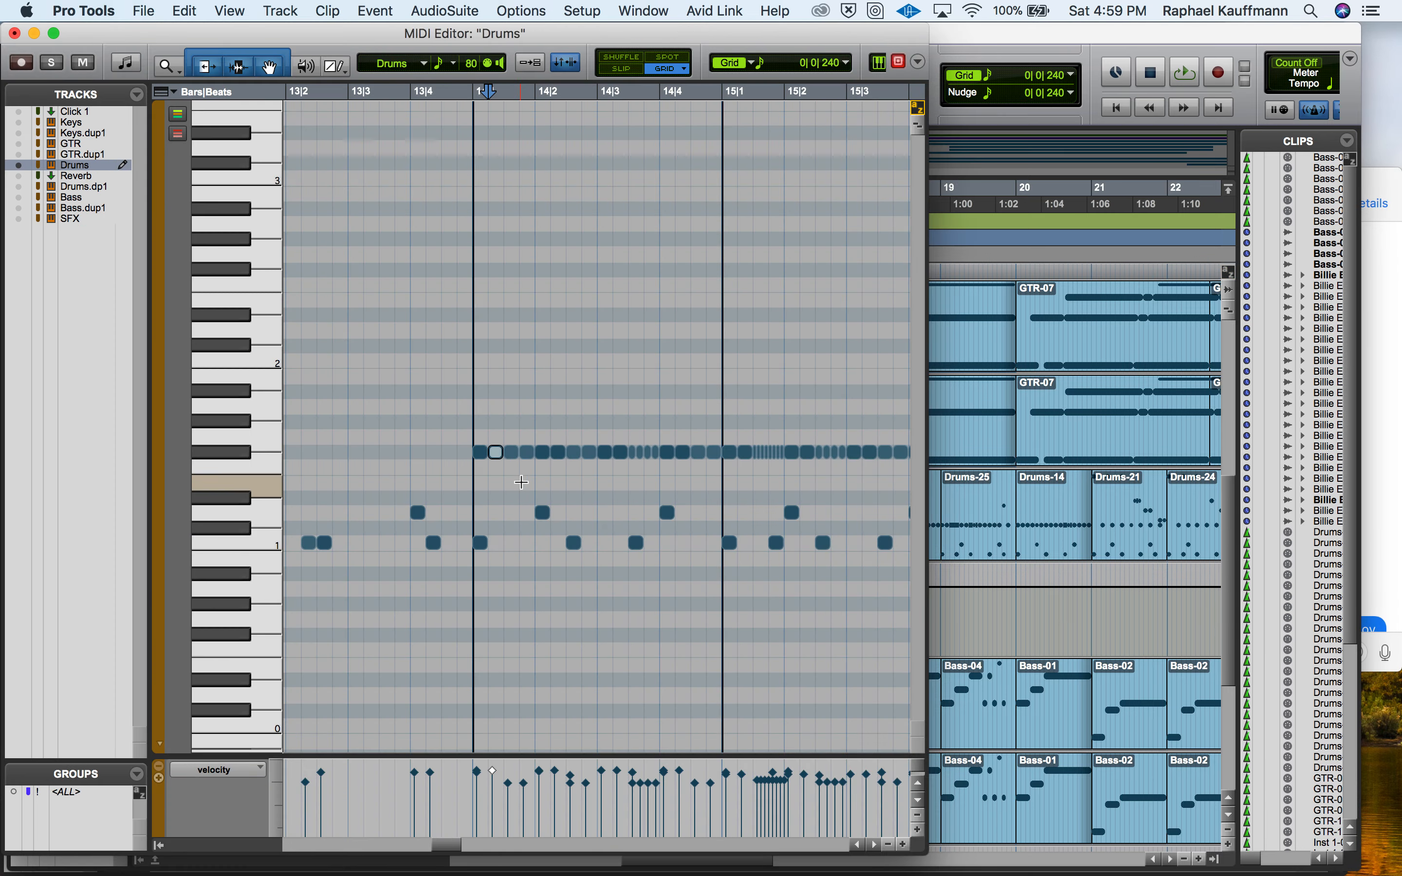
{"action": "key", "text": "Delete"}
{"action": "left_click", "coordinate": [528, 454]}
{"action": "left_click", "coordinate": [557, 453]}
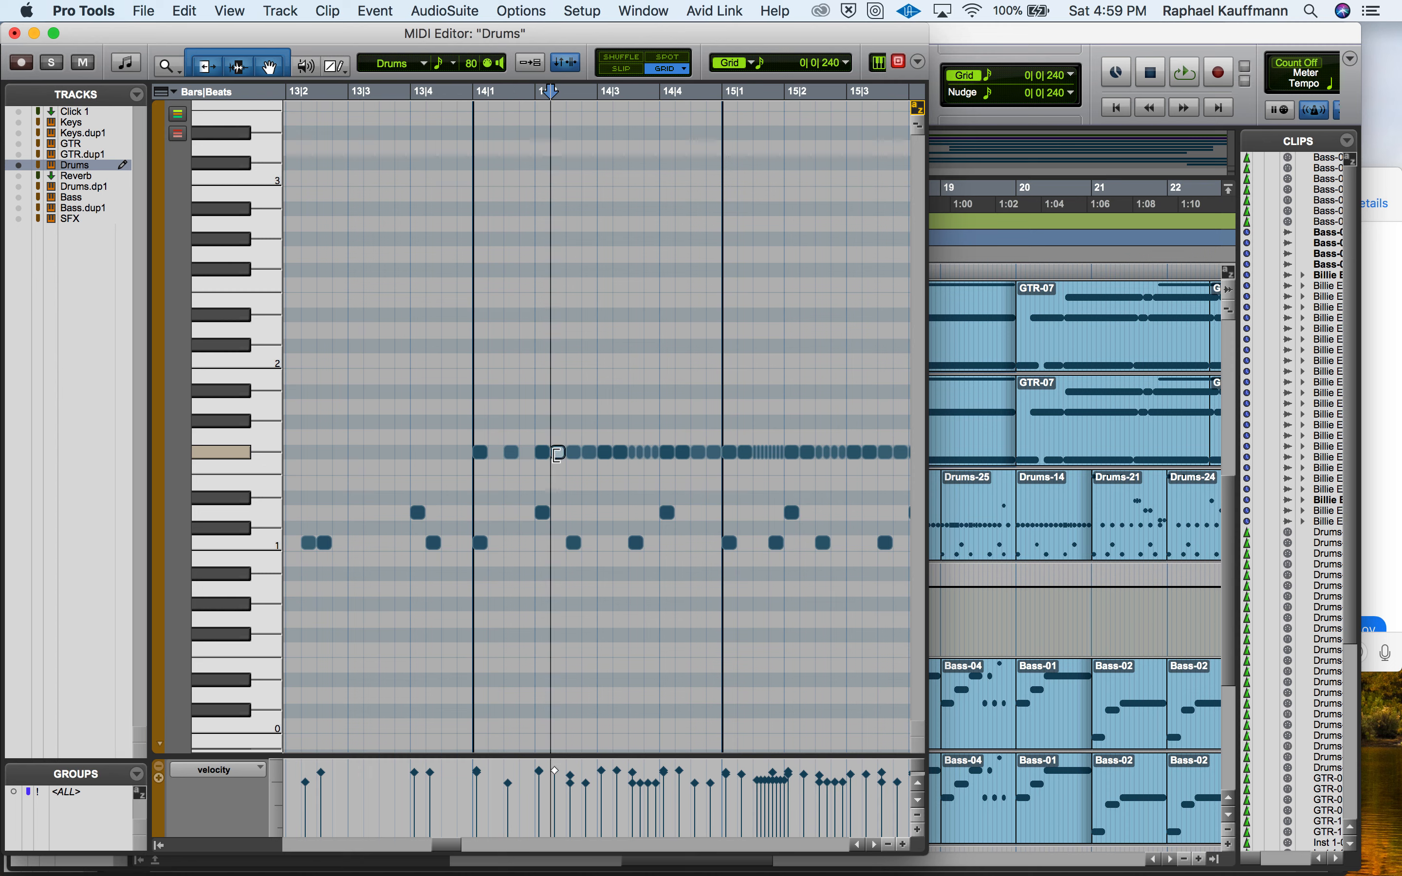
{"action": "left_click", "coordinate": [595, 456]}
{"action": "key", "text": "Delete"}
Step: Solo the Drums track and audition the thinned hi-hats from just before bar 14
{"action": "left_click", "coordinate": [442, 437]}
{"action": "key", "text": "space"}
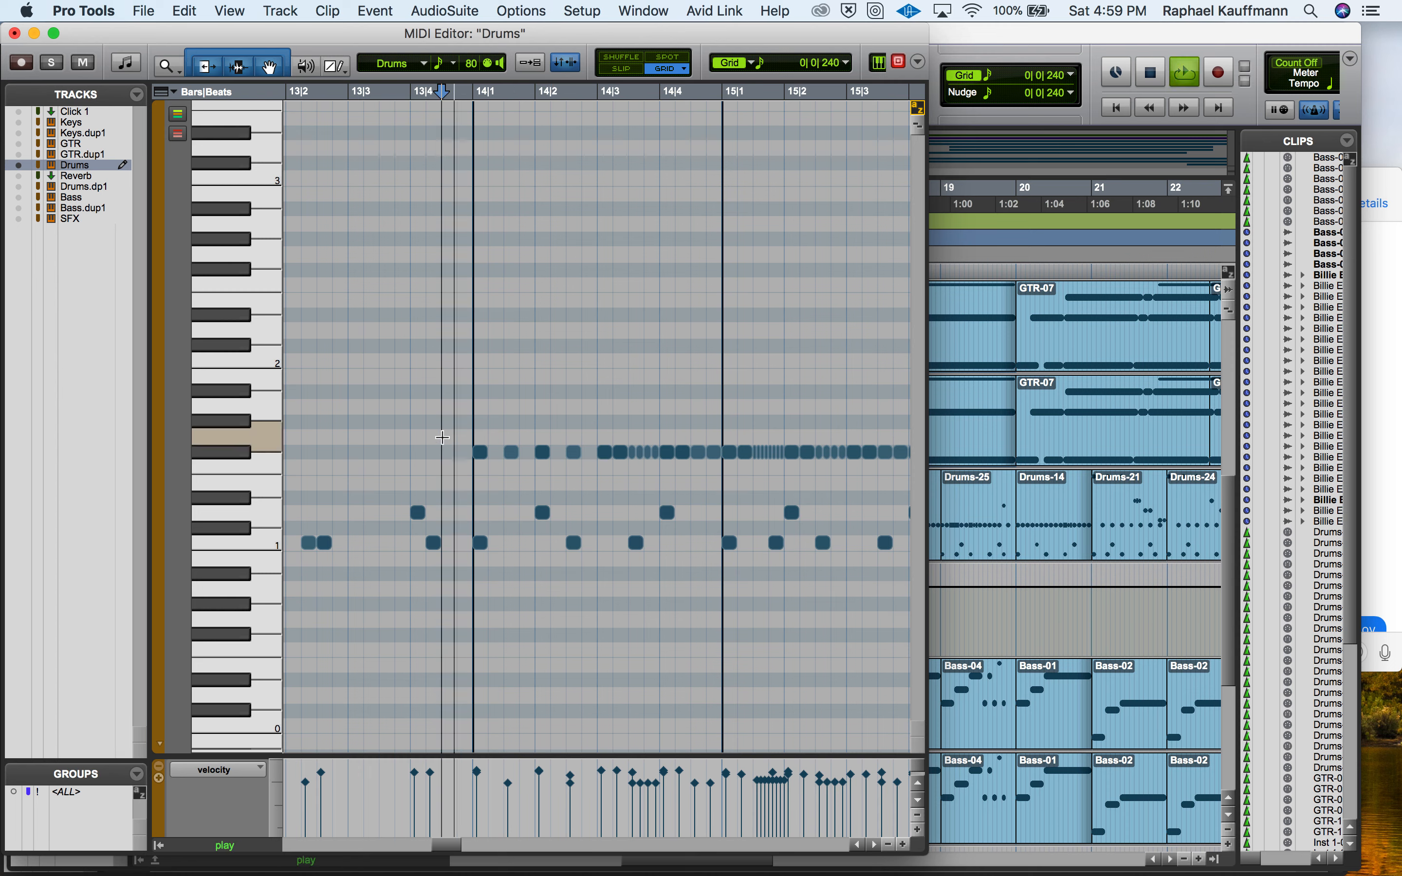
{"action": "key", "text": "shift+s"}
{"action": "key", "text": "space"}
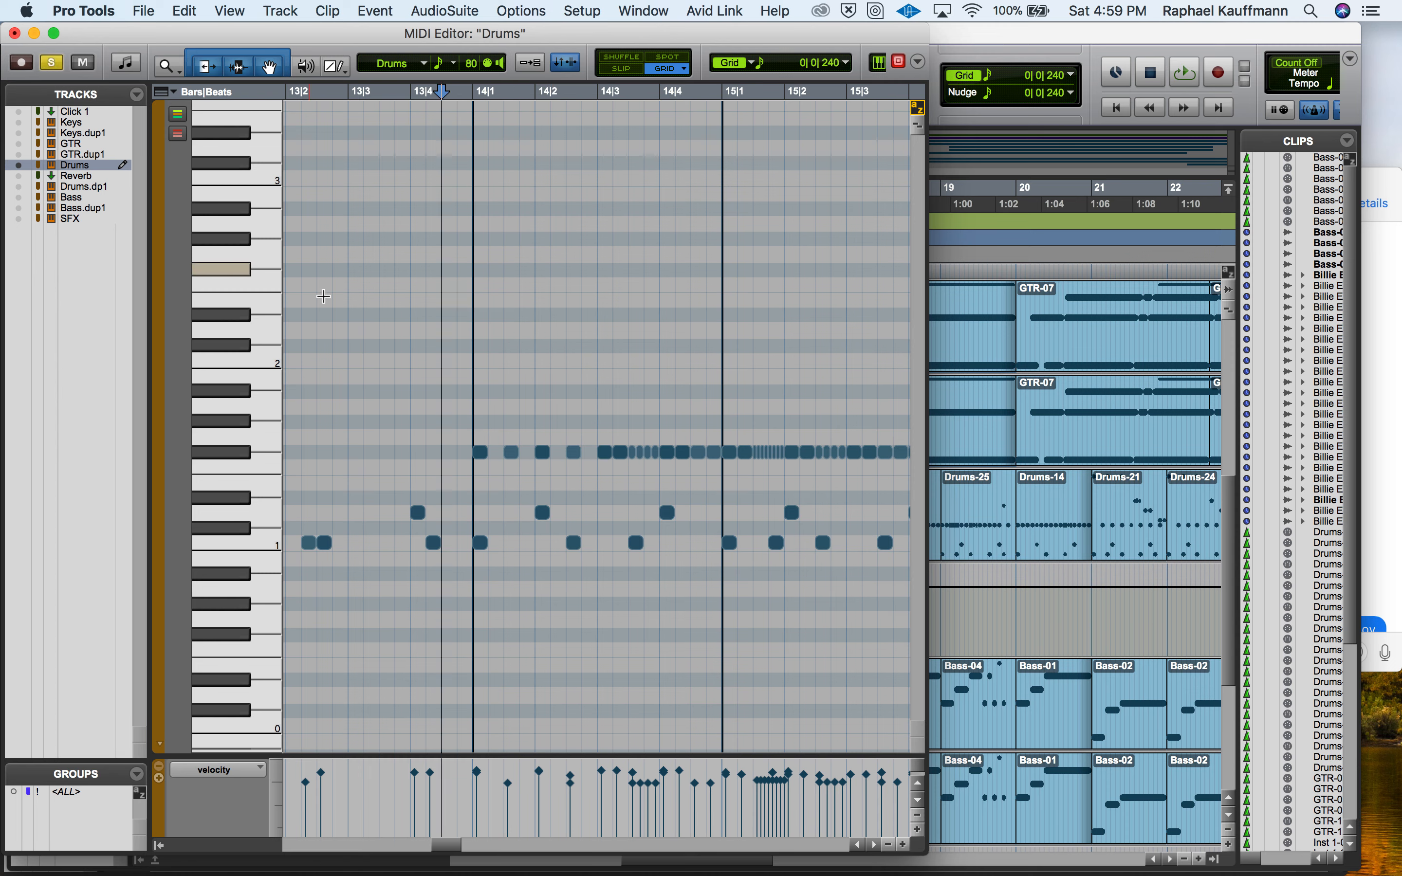
{"action": "left_click", "coordinate": [408, 394]}
{"action": "key", "text": "space"}
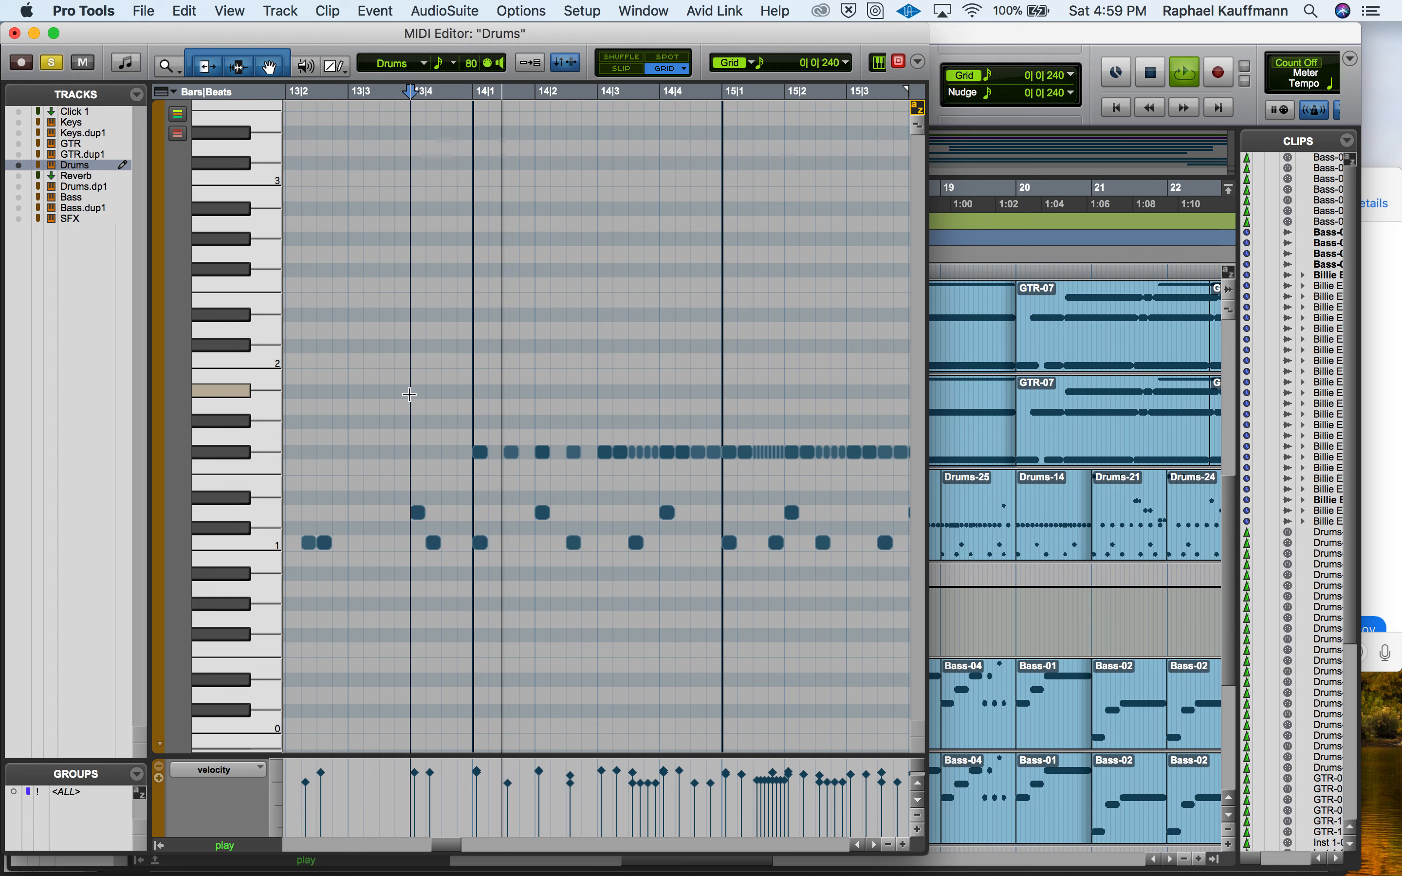
{"action": "key", "text": "space"}
Step: Undo the hi-hat note deletions in bar 14 and return the edit cursor to just before the bar
{"action": "key", "text": "super+z"}
{"action": "key", "text": "super+z"}
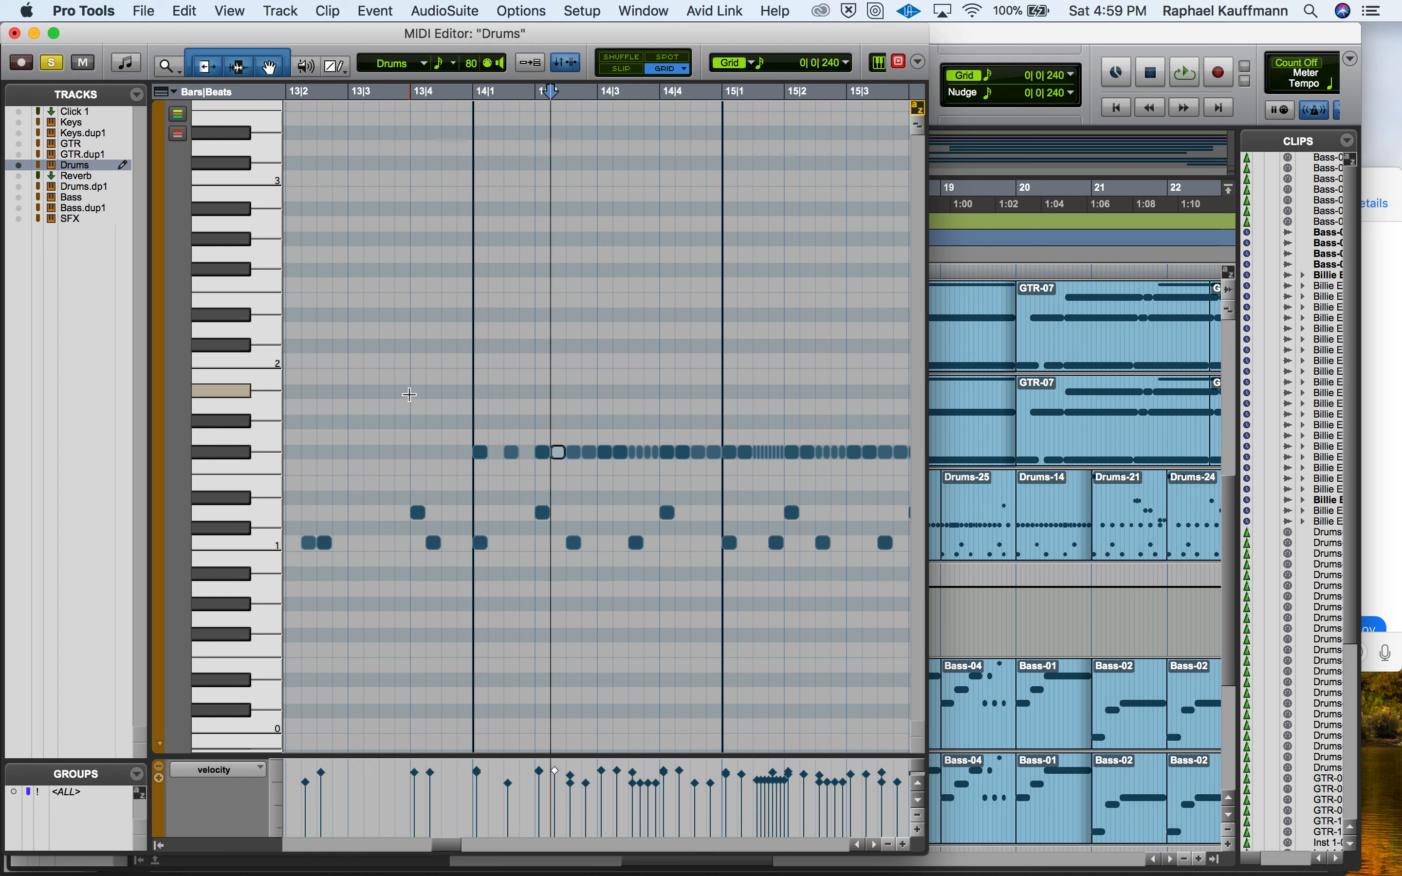
{"action": "key", "text": "super+z"}
{"action": "key", "text": "super+z"}
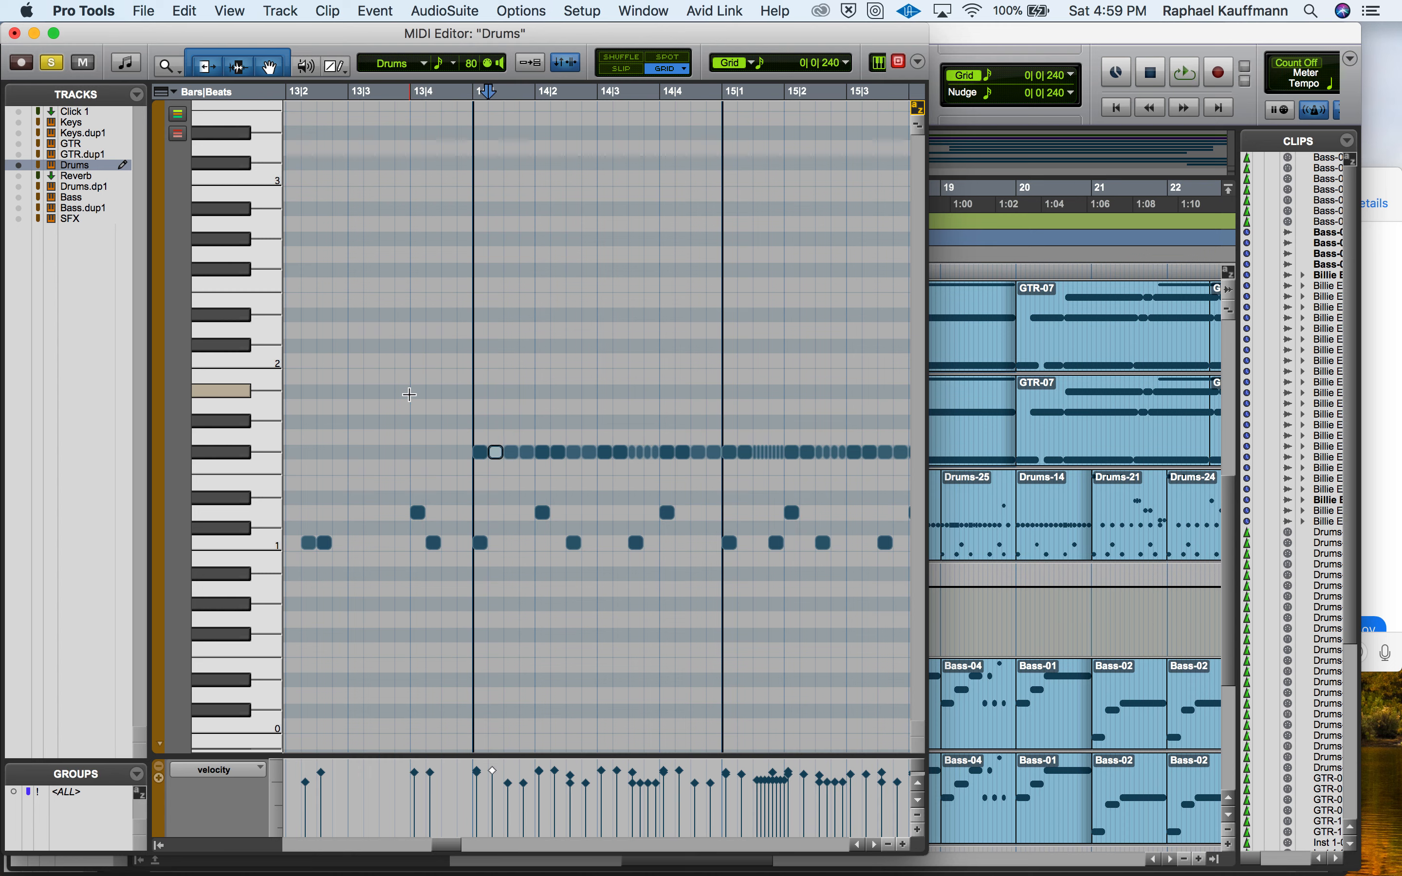
{"action": "left_click", "coordinate": [426, 422]}
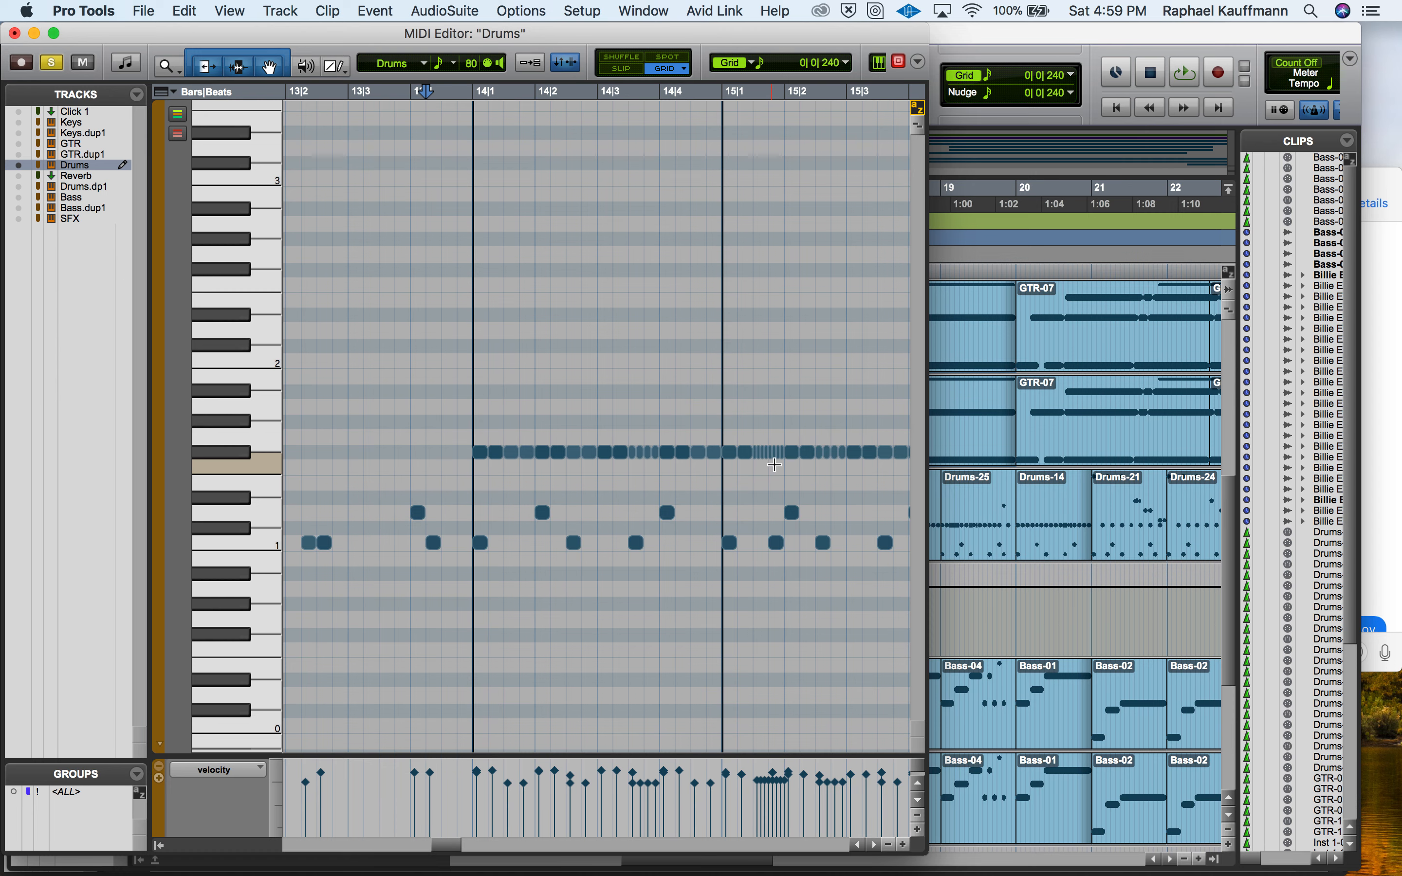
Step: Play back the soloed drums from the start of bar 14
{"action": "scroll", "coordinate": [771, 464], "scroll_direction": "right", "scroll_amount": 2}
{"action": "scroll", "coordinate": [774, 466], "scroll_direction": "right", "scroll_amount": 3}
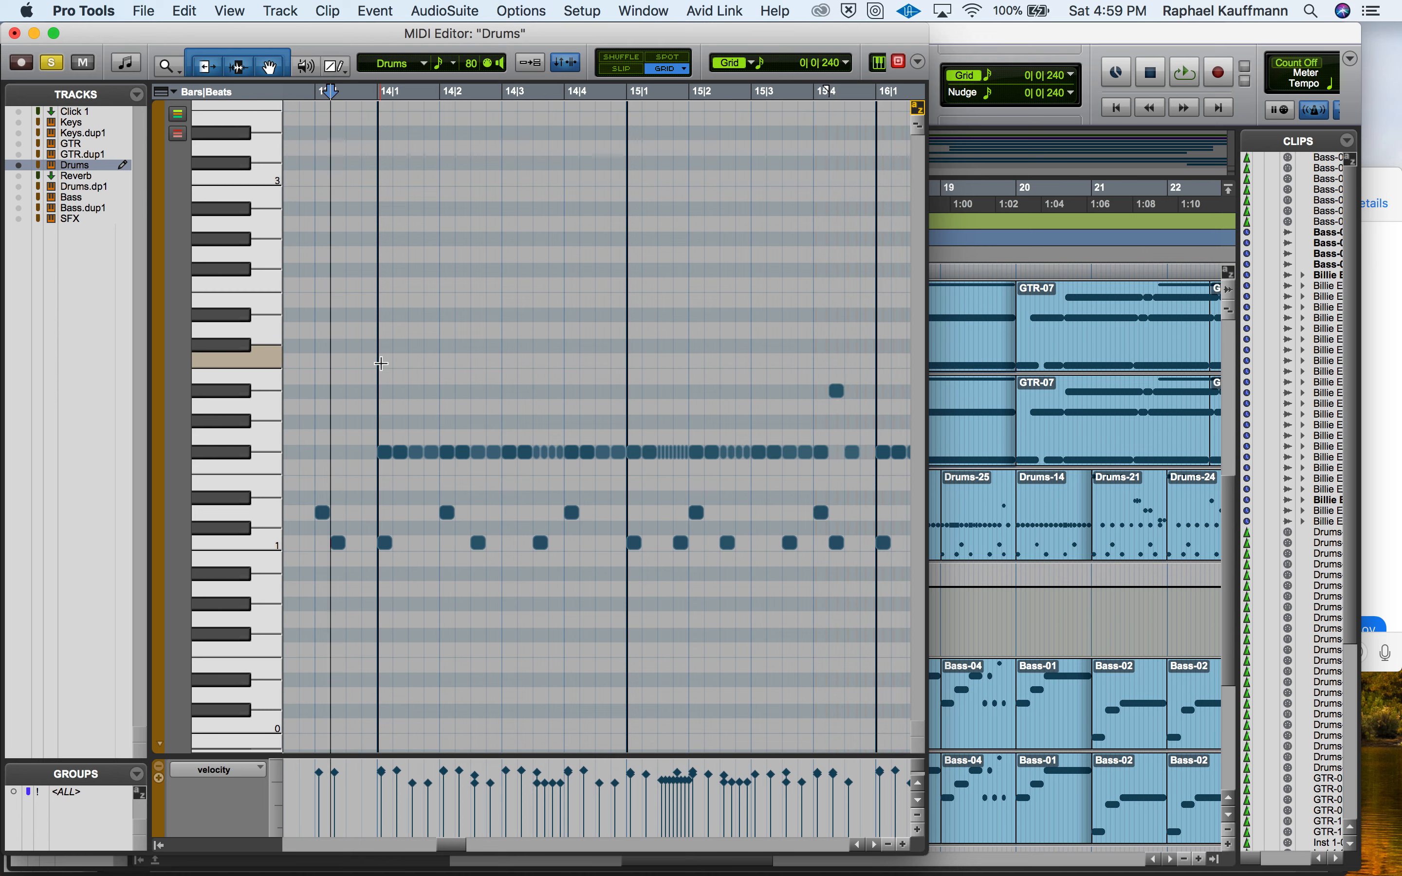
{"action": "left_click", "coordinate": [376, 365]}
{"action": "key", "text": "space"}
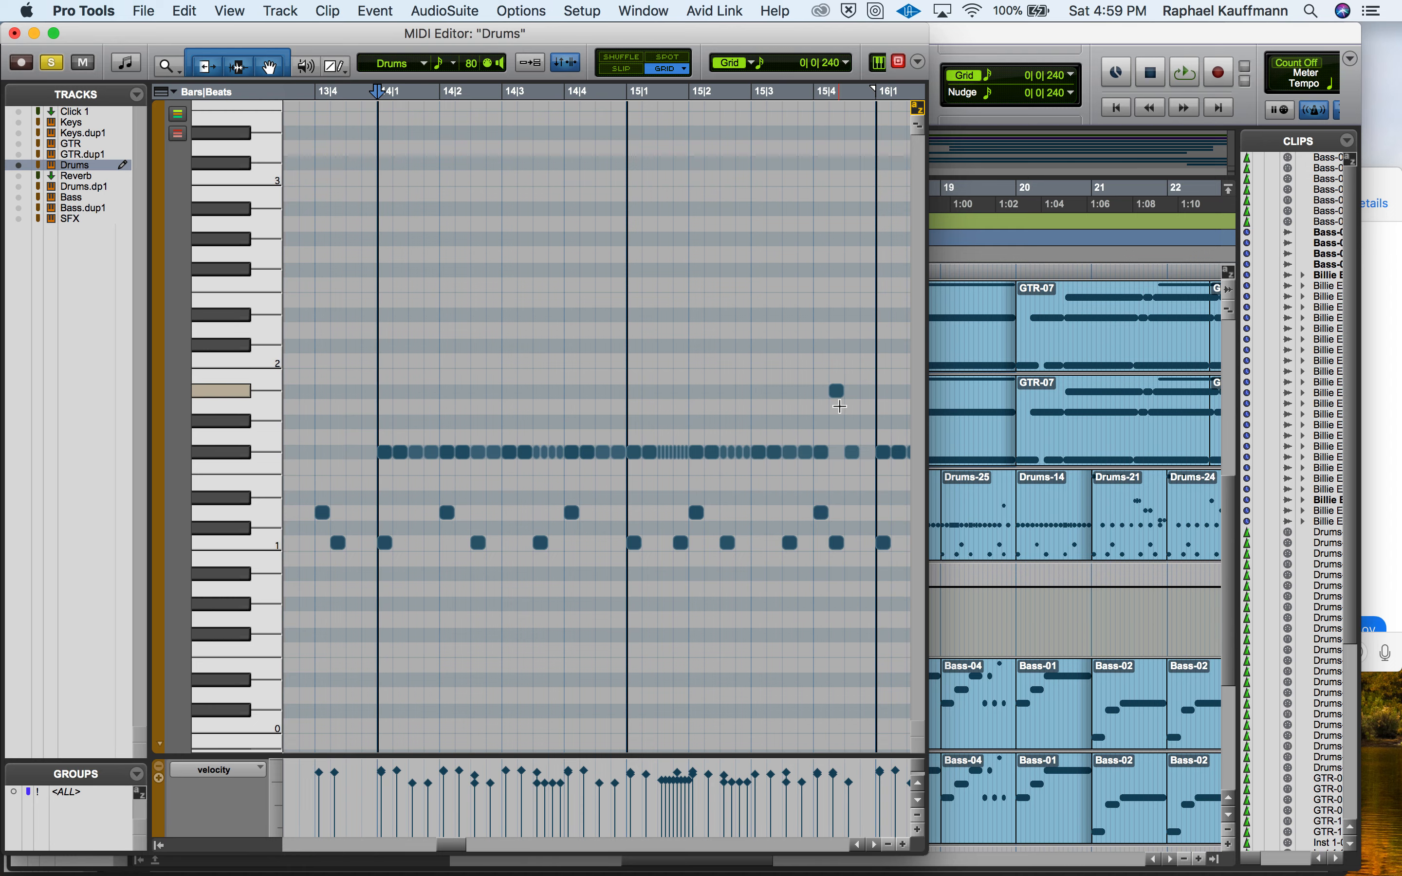
{"action": "key", "text": "super+equal"}
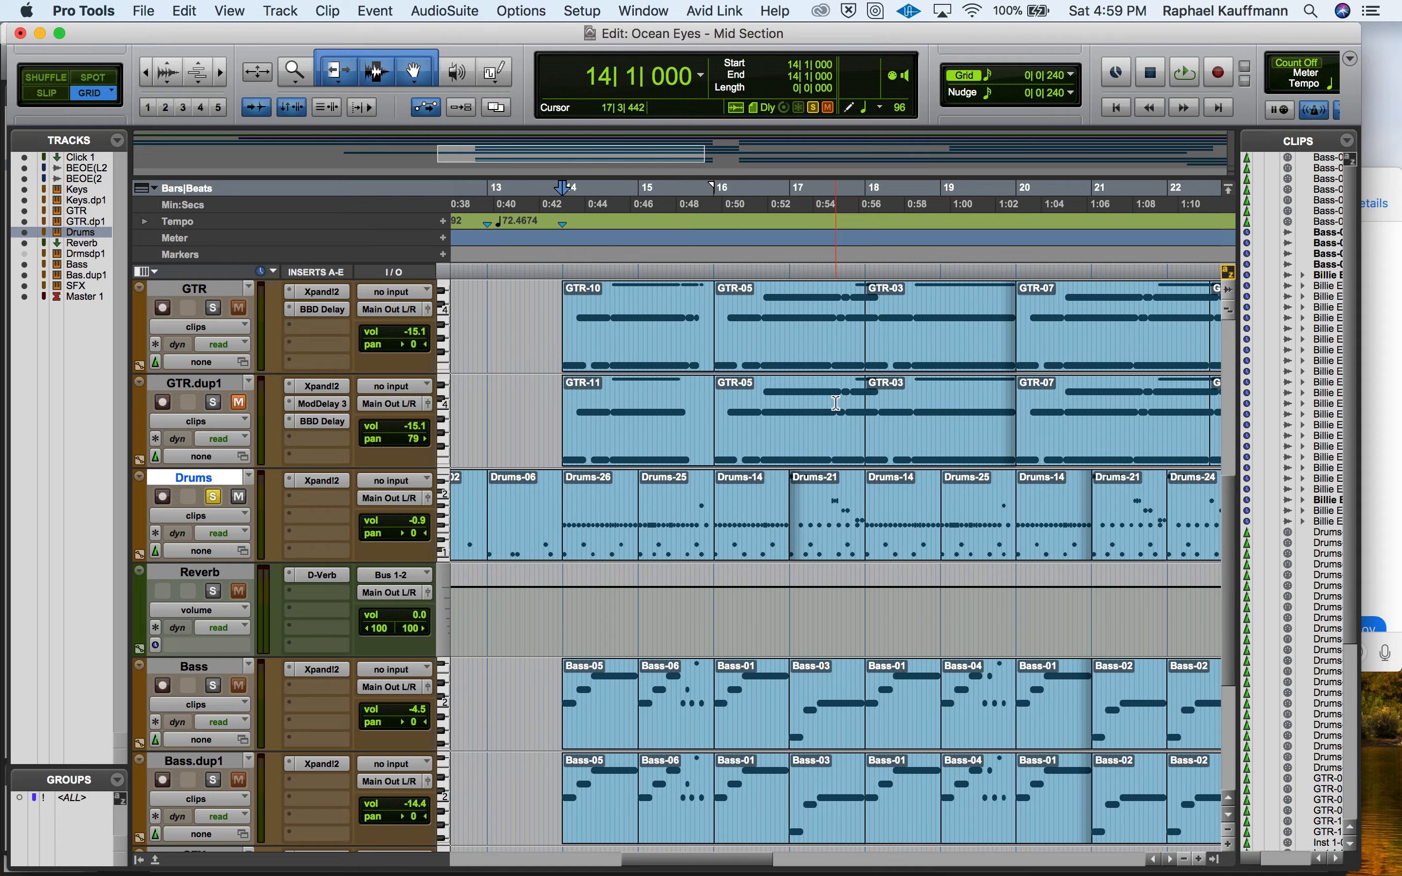
{"action": "key", "text": "super+equal"}
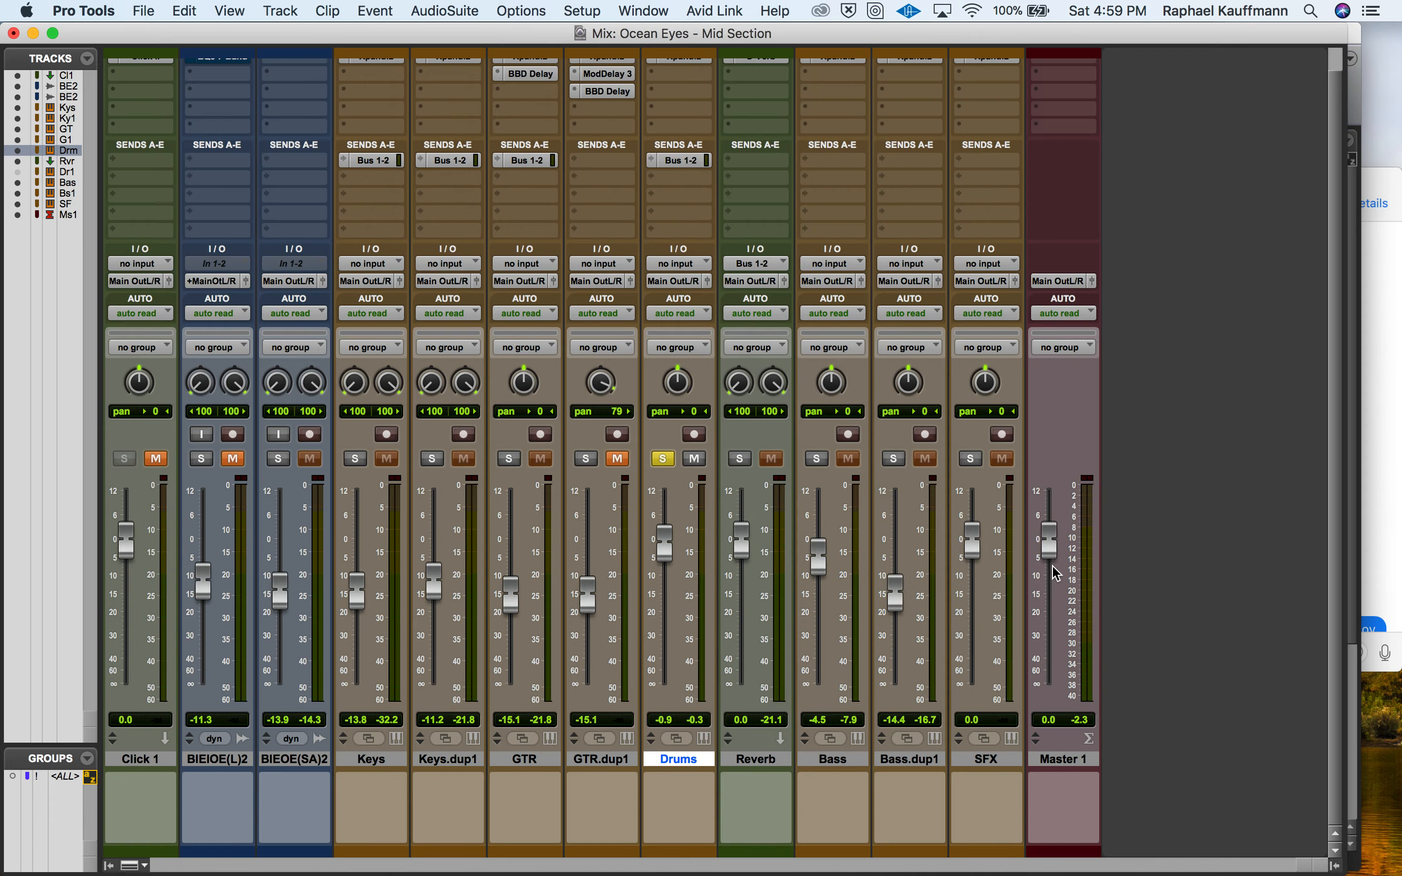
{"action": "key", "text": "super+equal"}
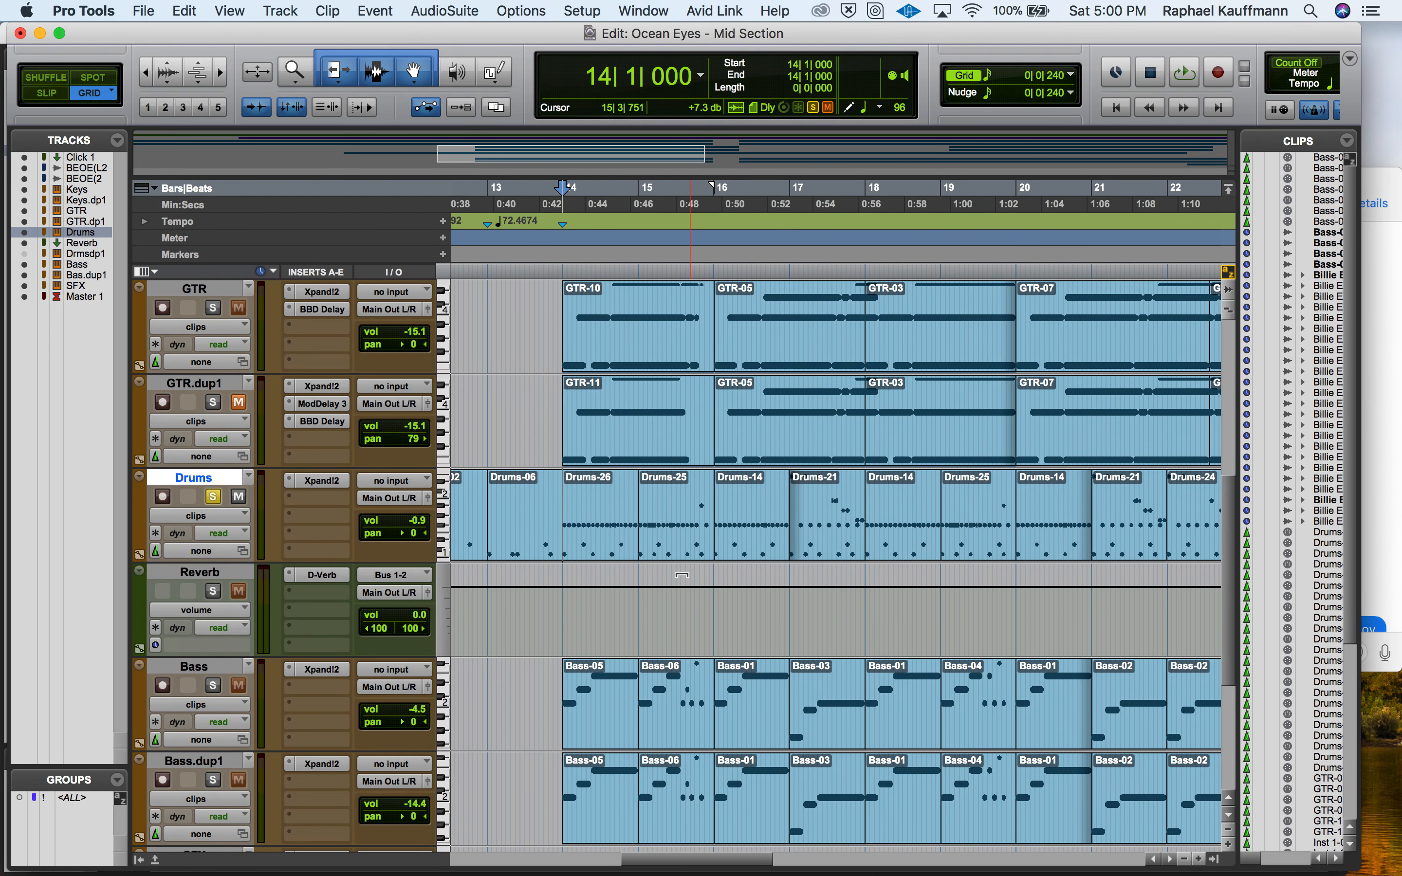
{"action": "key", "text": "ctrl+equal"}
Step: Try deleting the last hi-hat note in bar 15 of the Drums track
{"action": "scroll", "coordinate": [769, 578], "scroll_direction": "right", "scroll_amount": 5}
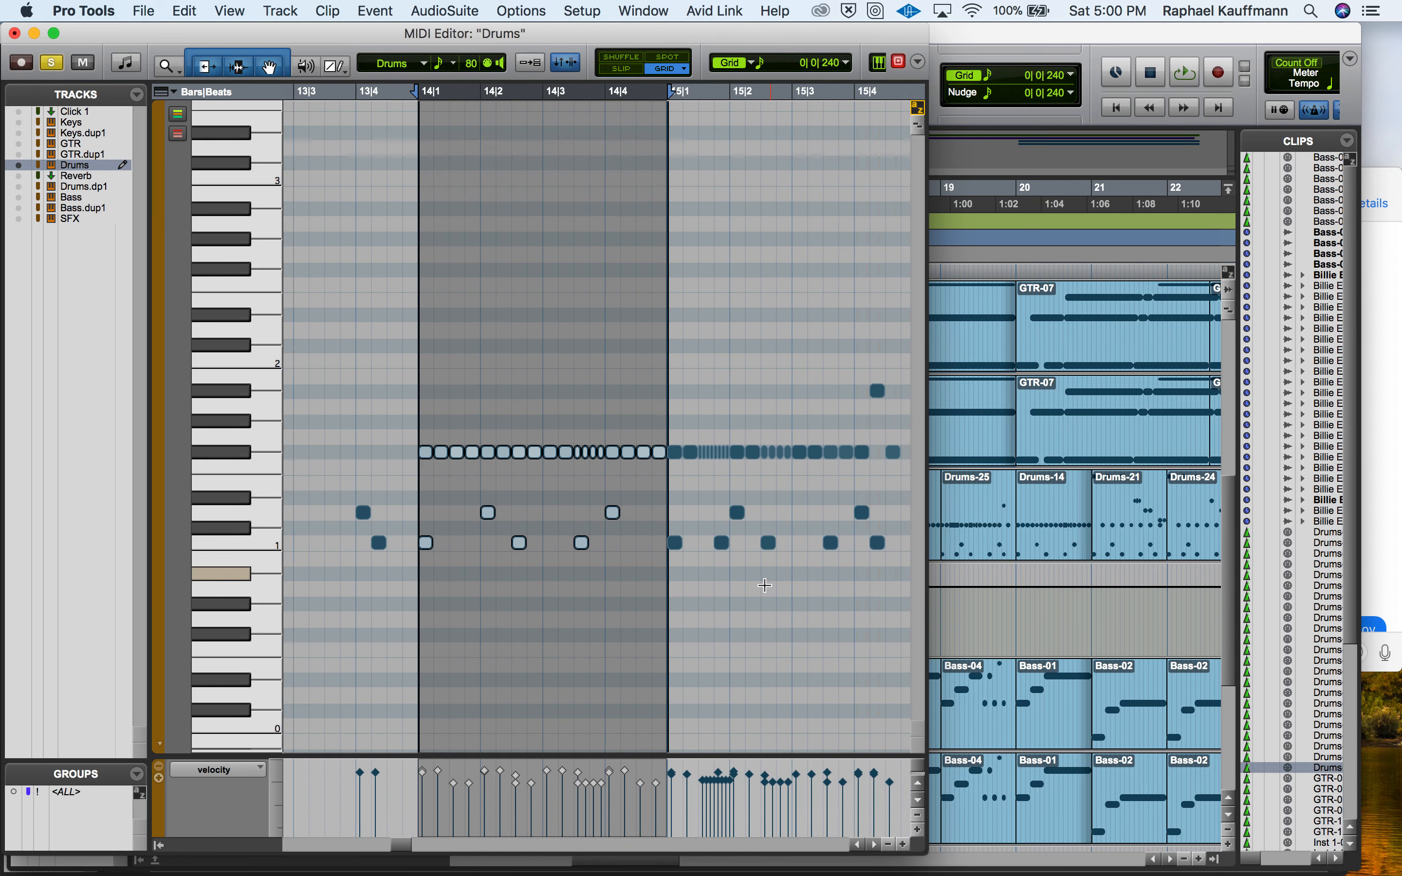
{"action": "left_click", "coordinate": [765, 457]}
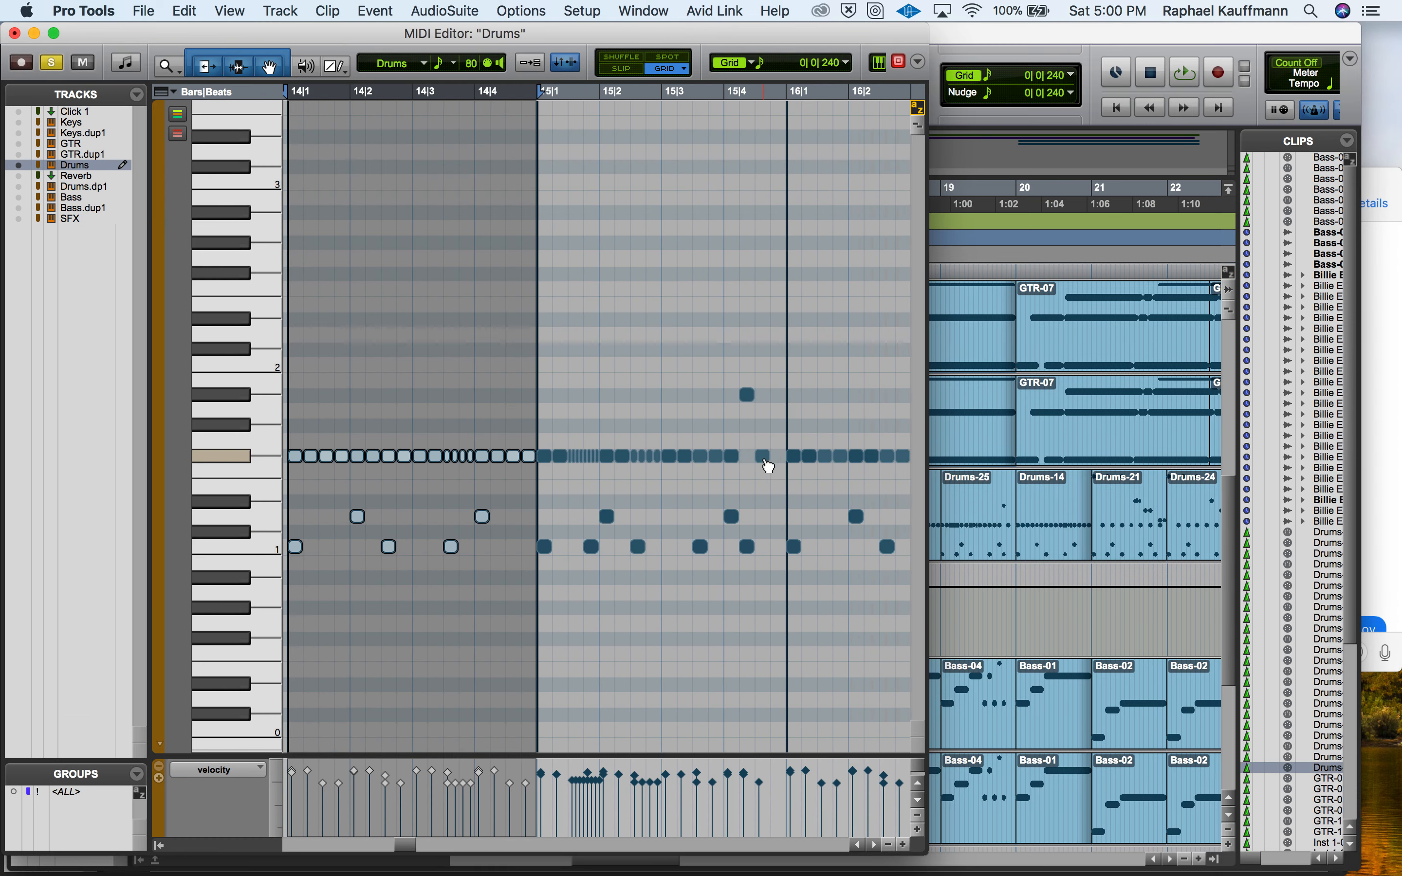
{"action": "key", "text": "BackSpace"}
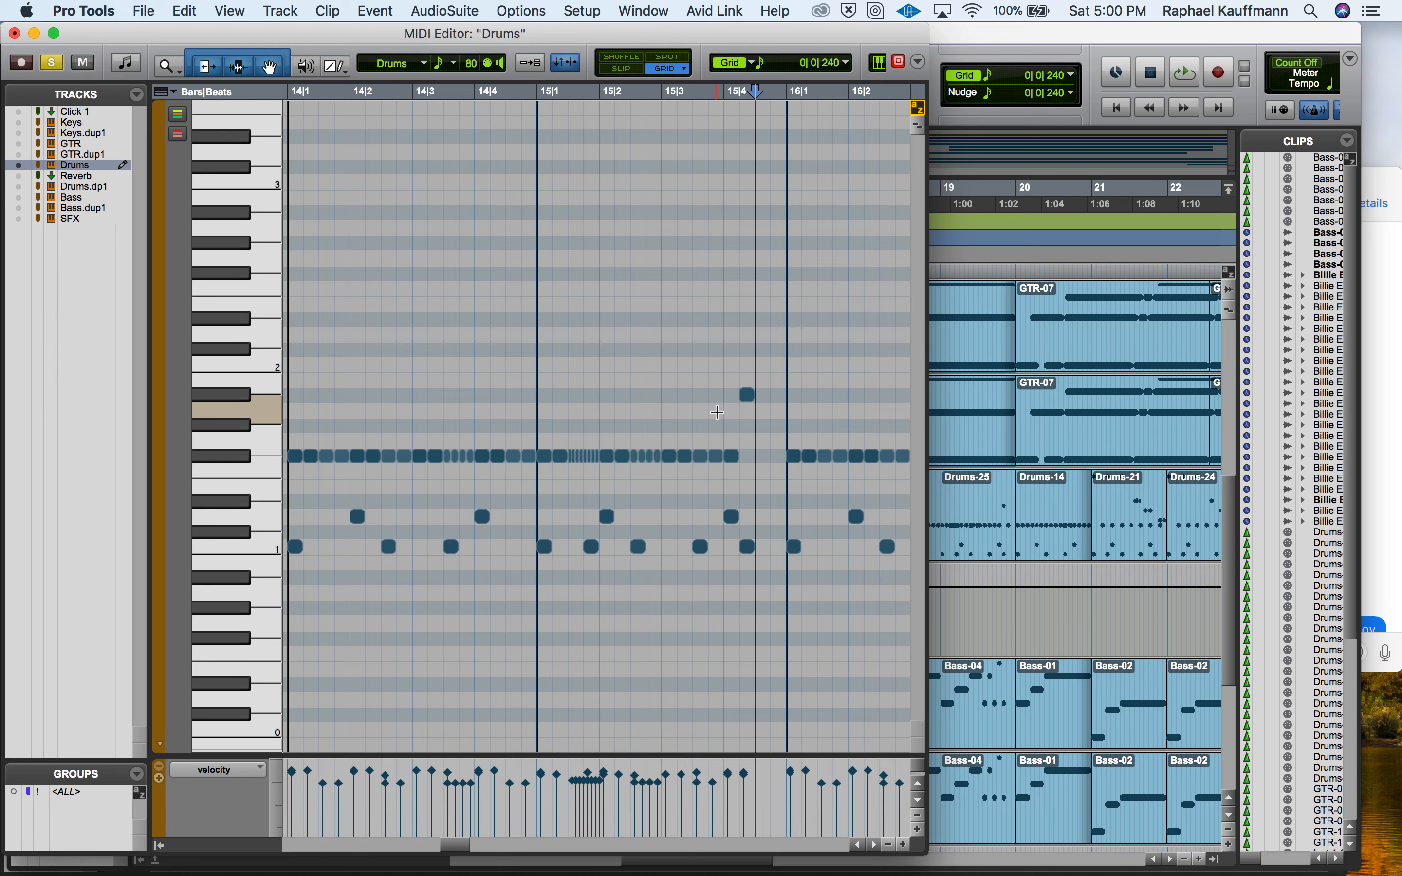
Step: Audition the end of bar 15 with the drums soloed, and play from bar 14 beat 4 with the solo off
{"action": "left_click", "coordinate": [716, 412]}
{"action": "key", "text": "space"}
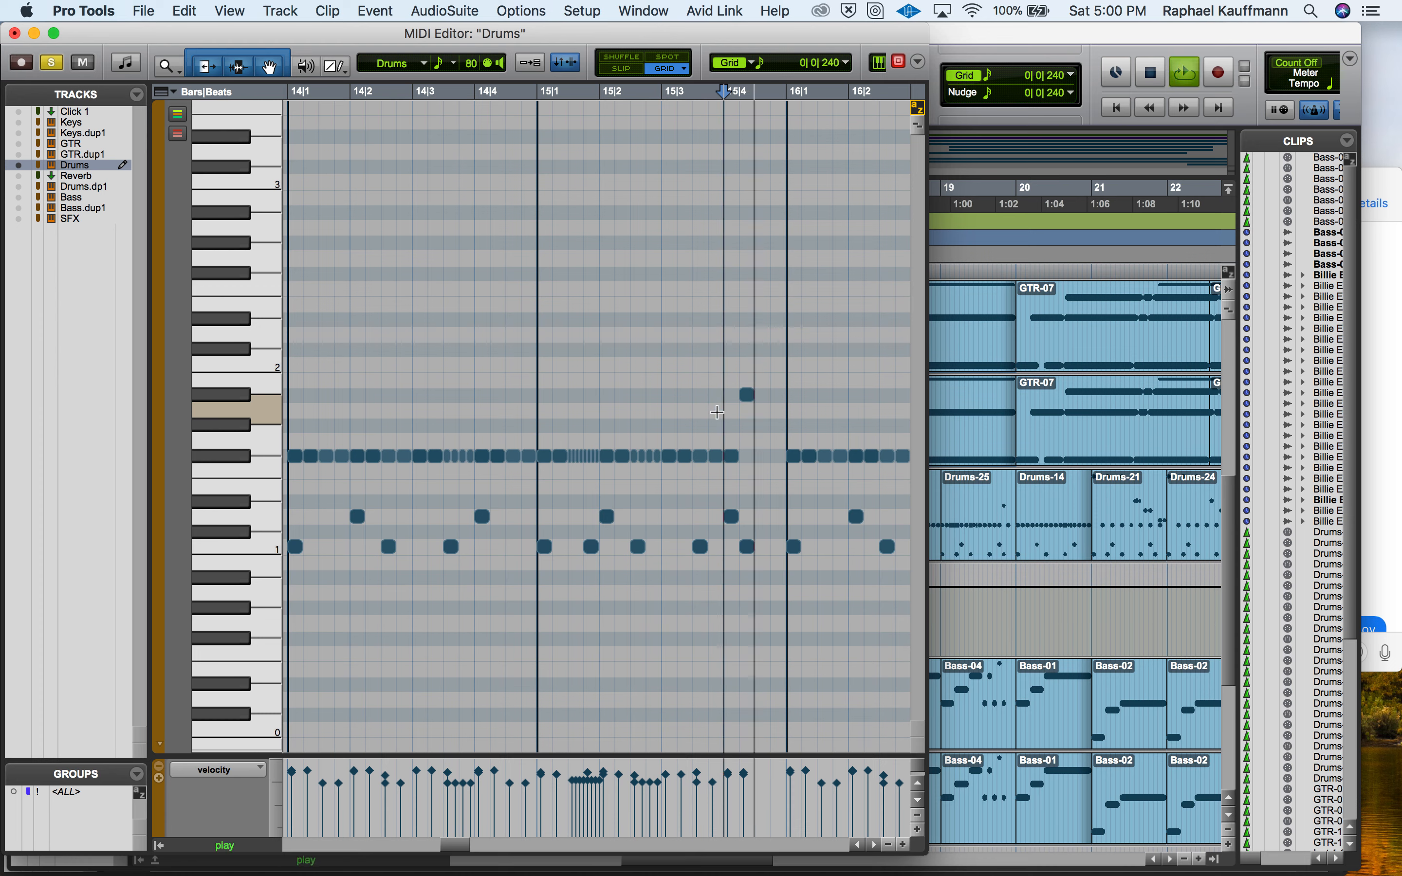
{"action": "key", "text": "space"}
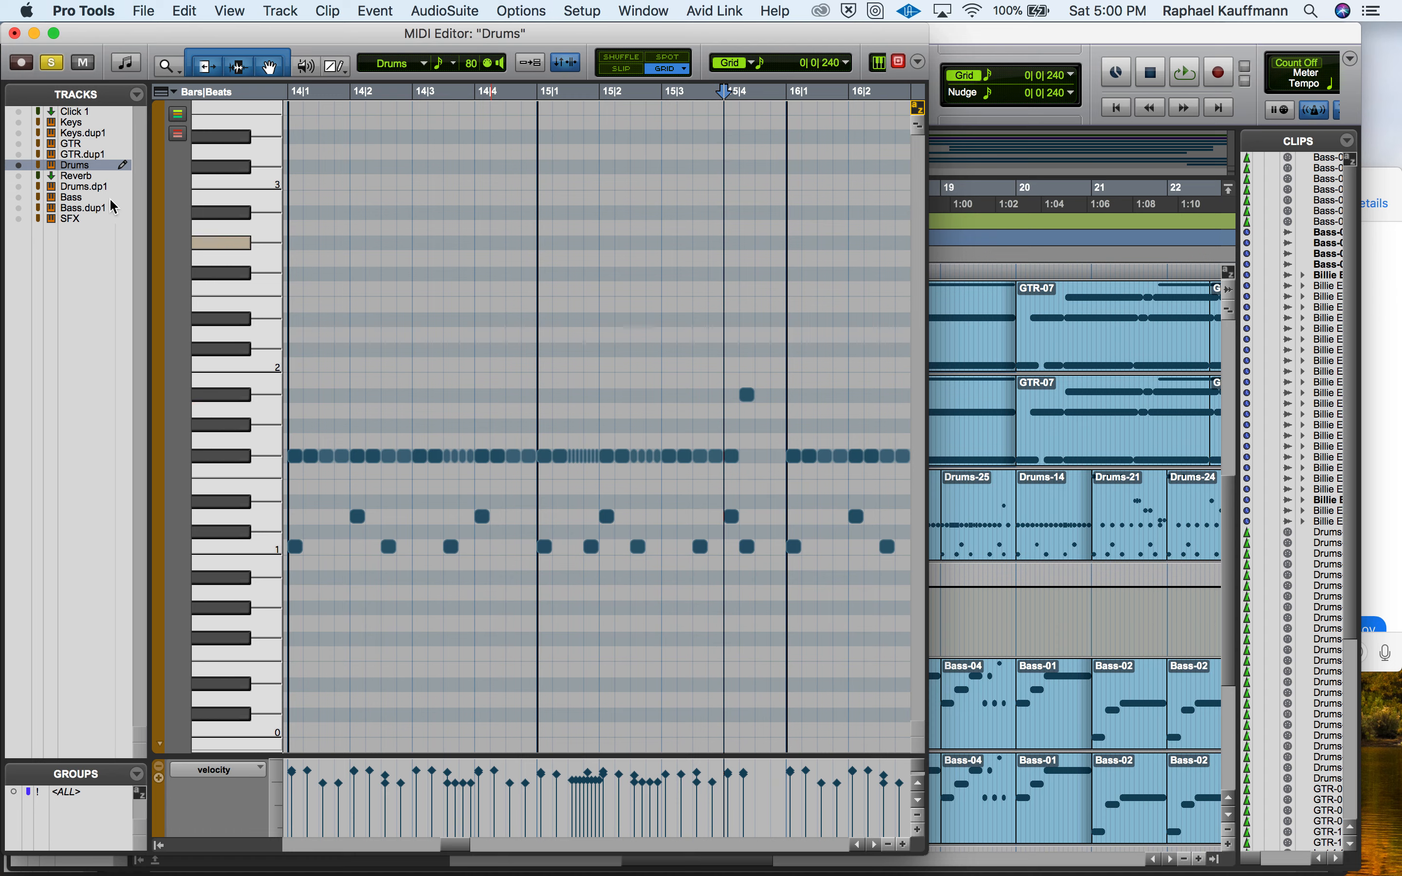
{"action": "left_click", "coordinate": [476, 334]}
{"action": "key", "text": "space"}
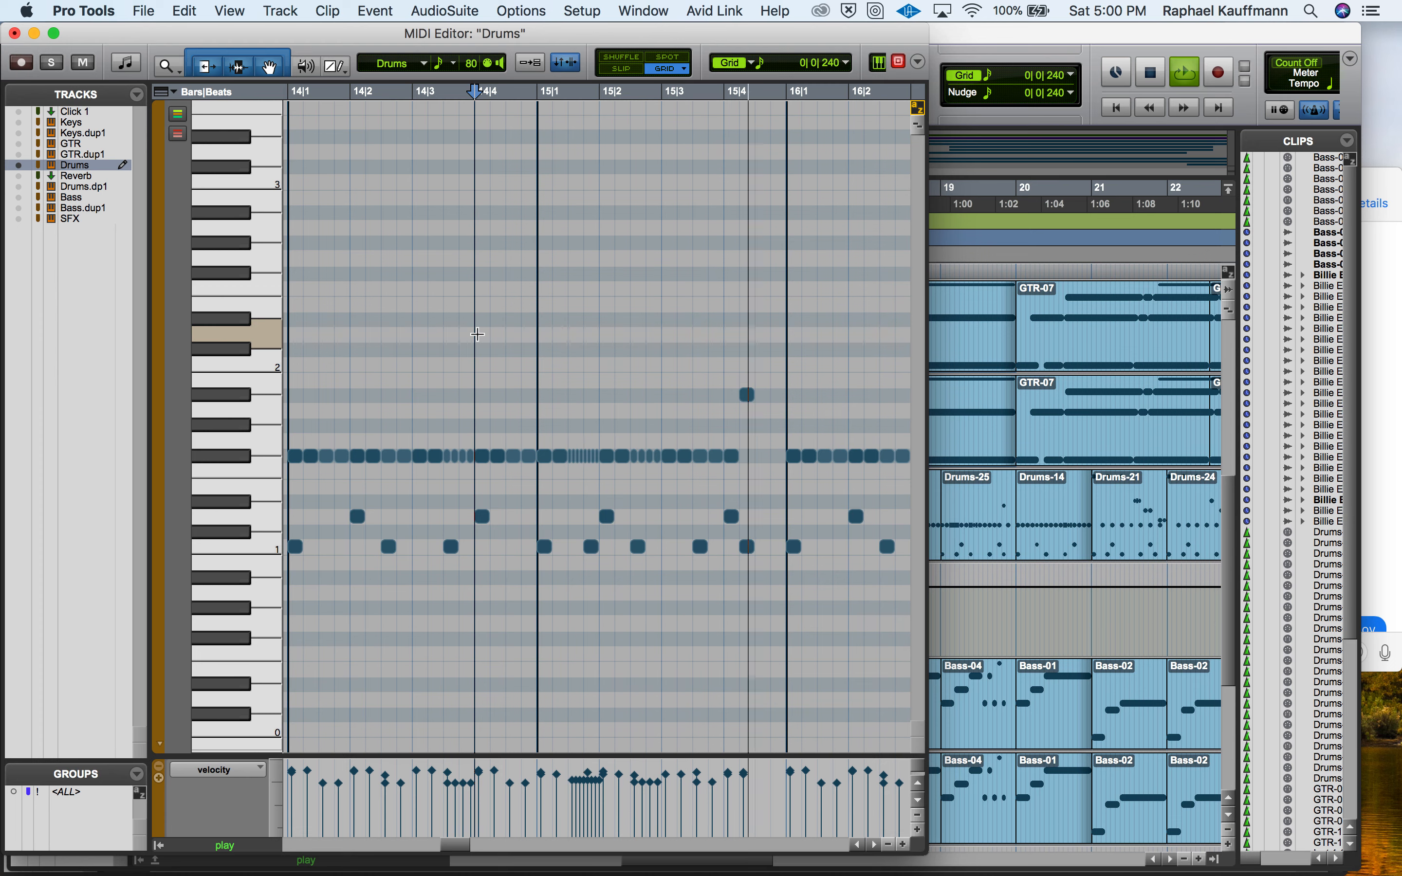
{"action": "key", "text": "space"}
Step: Undo the hi-hat deletion in bar 15 and play back the restored pattern from the middle of the bar
{"action": "key", "text": "super+z"}
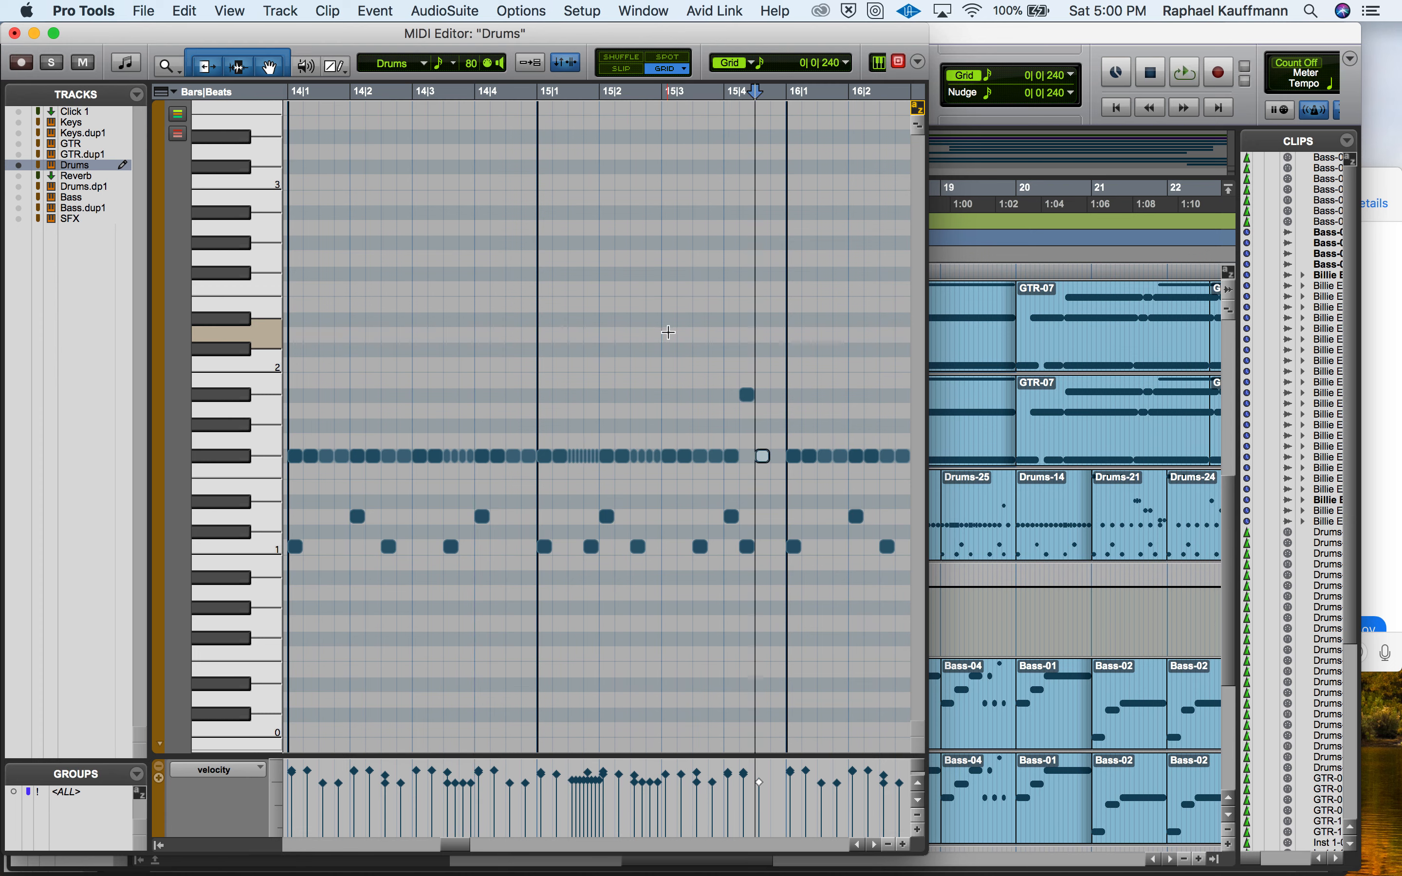
{"action": "left_click", "coordinate": [641, 386]}
{"action": "key", "text": "space"}
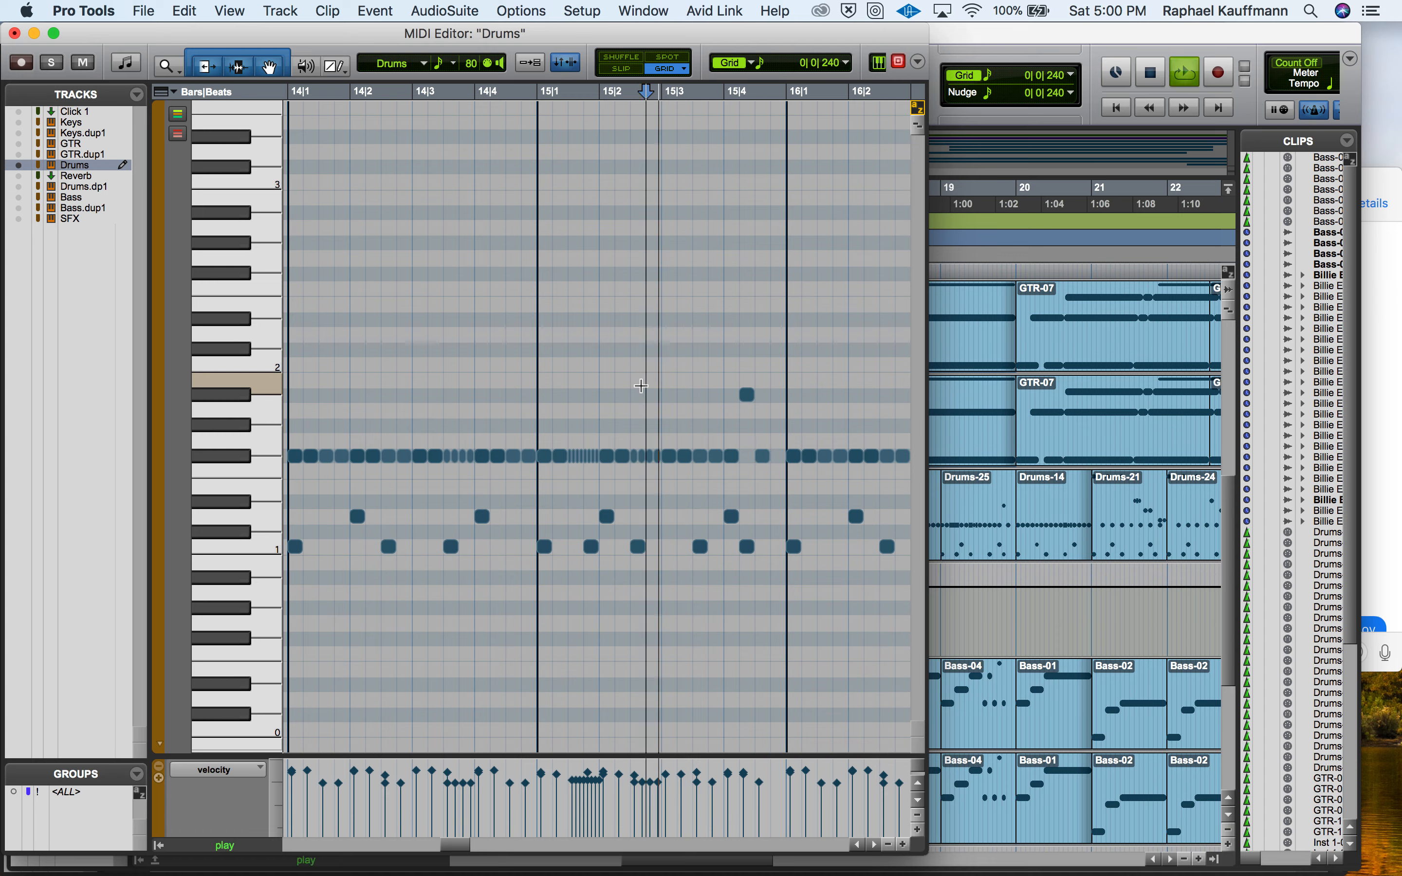
{"action": "key", "text": "space"}
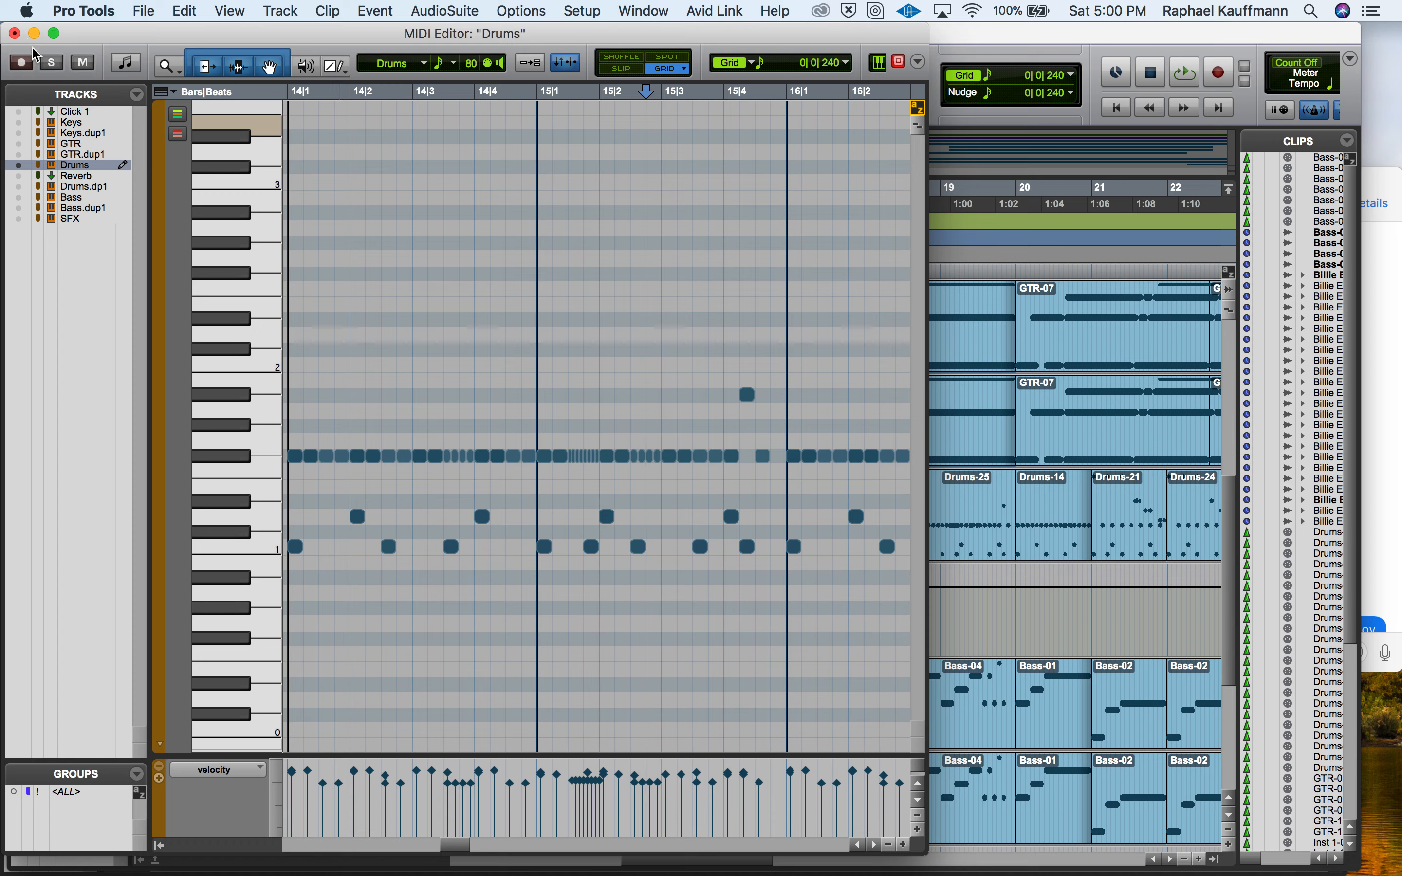
Step: Solo the Drums track, place the cursor at bar 14, and widen the MIDI Editor to show bars 14 to 17
{"action": "left_click", "coordinate": [51, 62]}
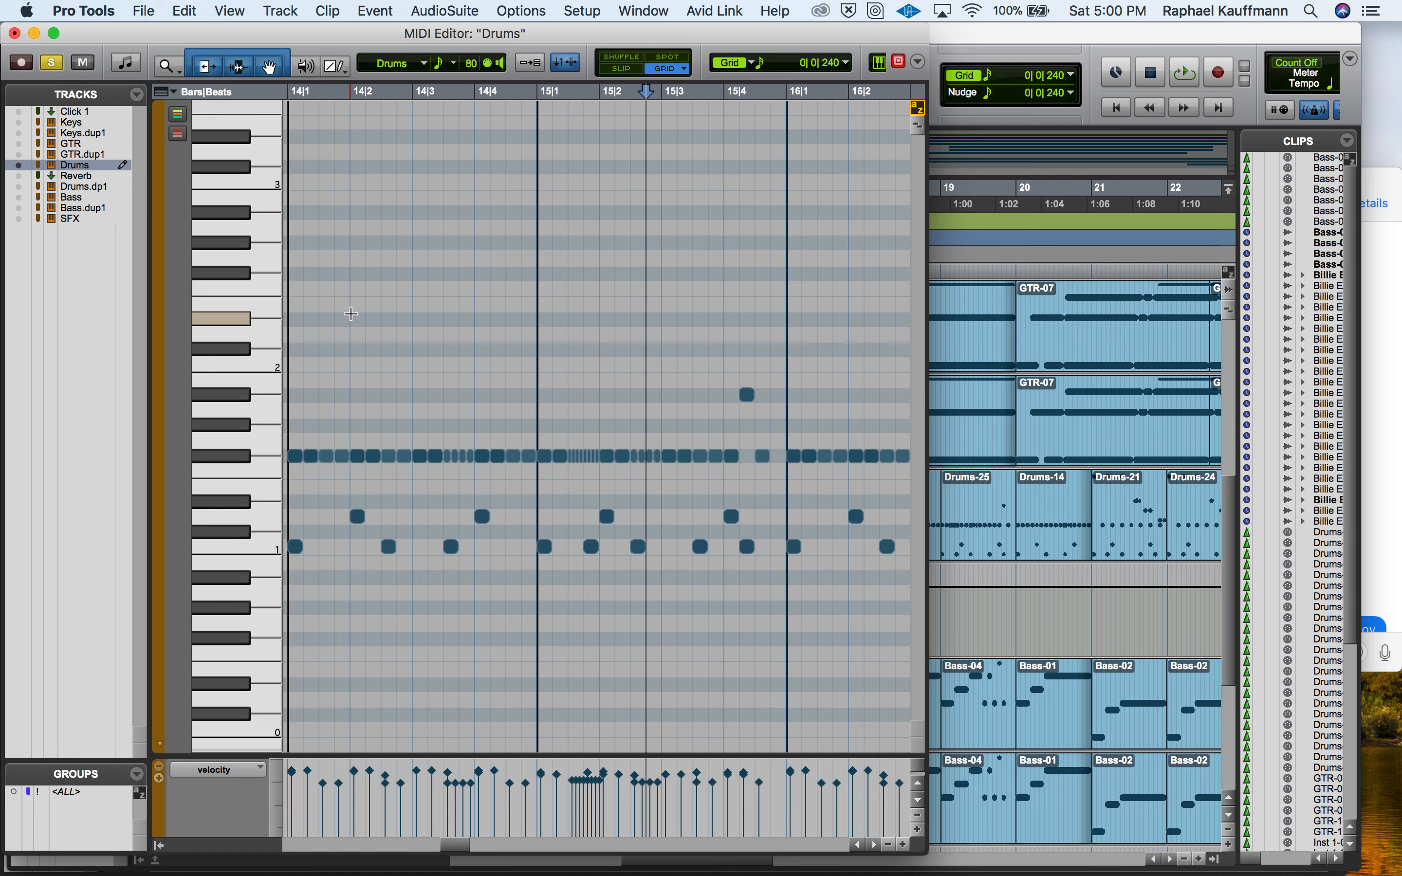
{"action": "key", "text": "super+bracketleft"}
{"action": "left_click", "coordinate": [442, 358]}
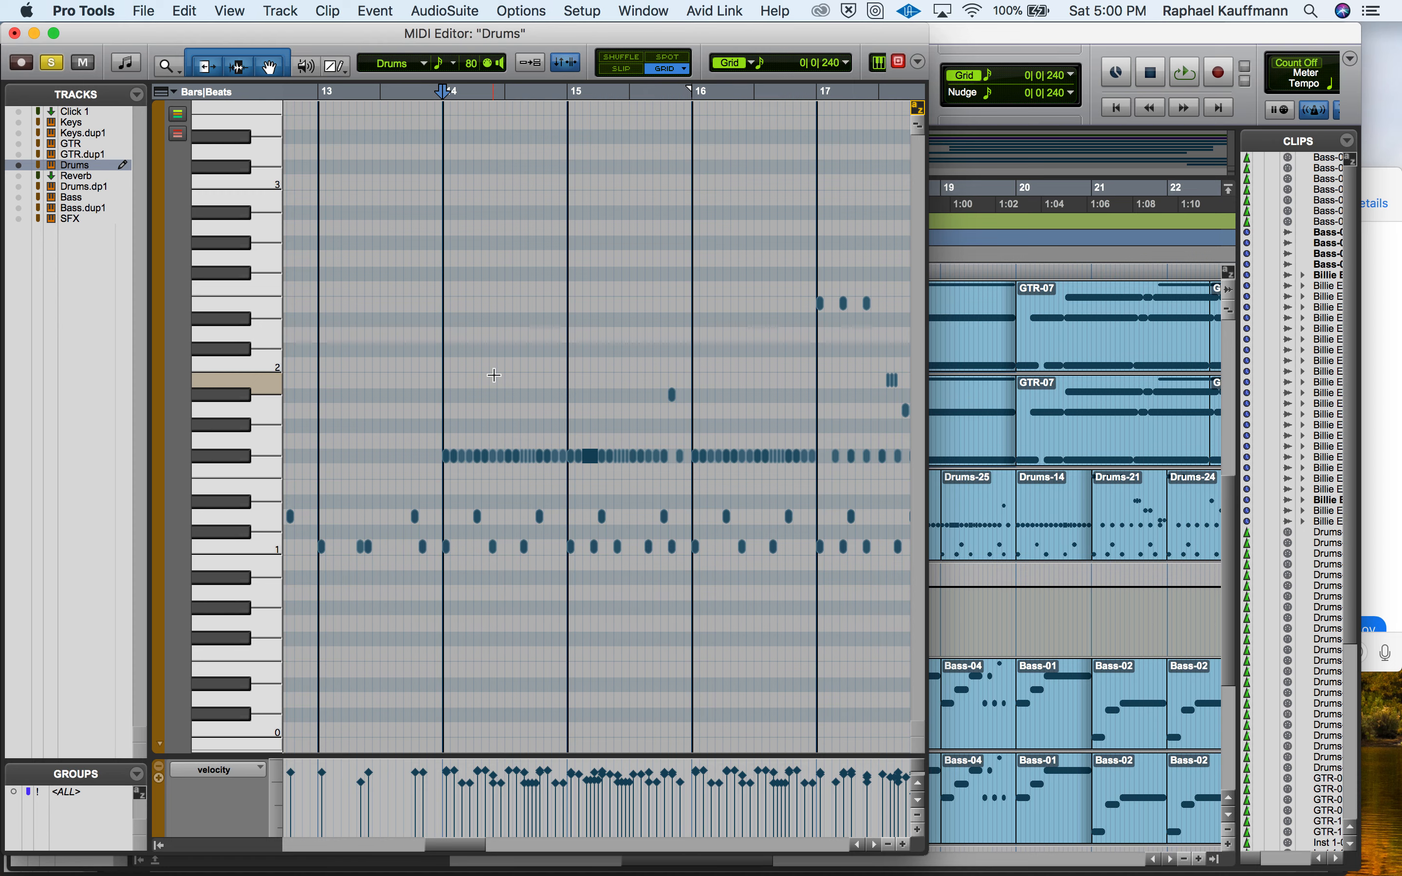
{"action": "key", "text": "super+bracketright"}
{"action": "scroll", "coordinate": [494, 374], "scroll_direction": "right", "scroll_amount": 2}
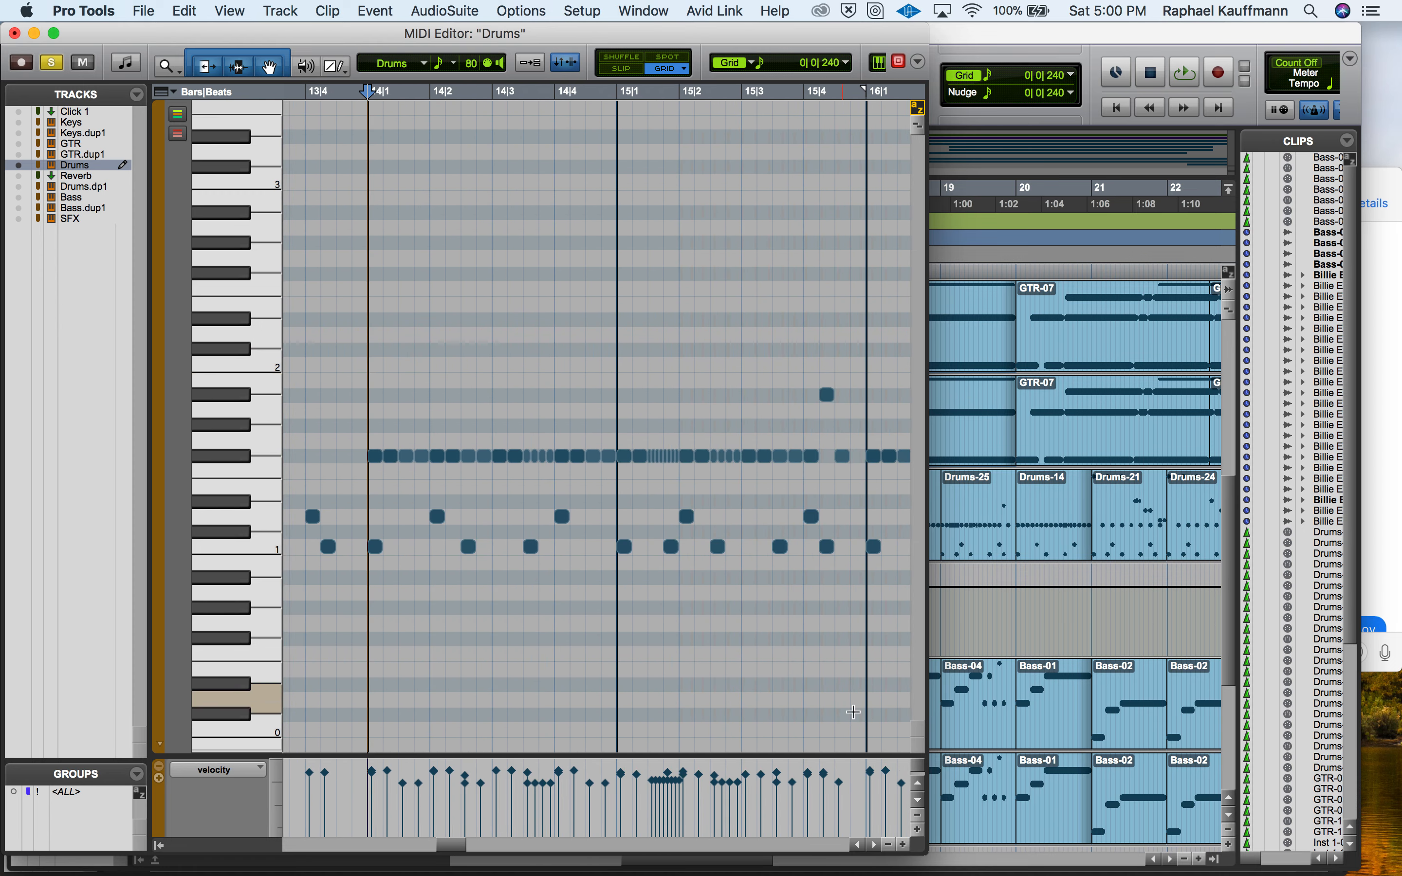
{"action": "left_click_drag", "start_coordinate": [927, 651], "coordinate": [1378, 643]}
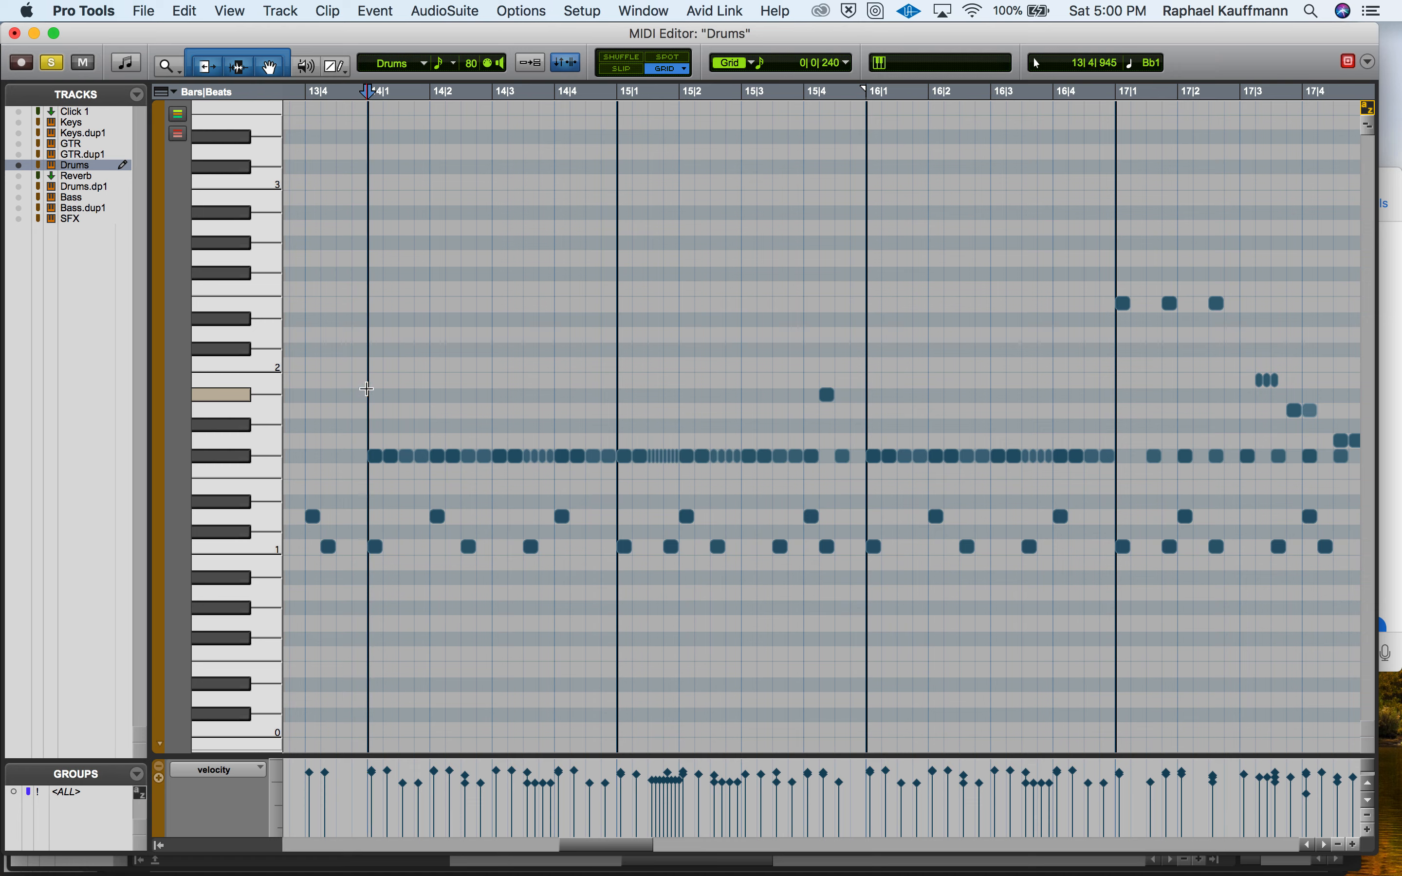
Step: Play back the soloed drums from the start of bar 14, and play again from the start of bar 16
{"action": "key", "text": "space"}
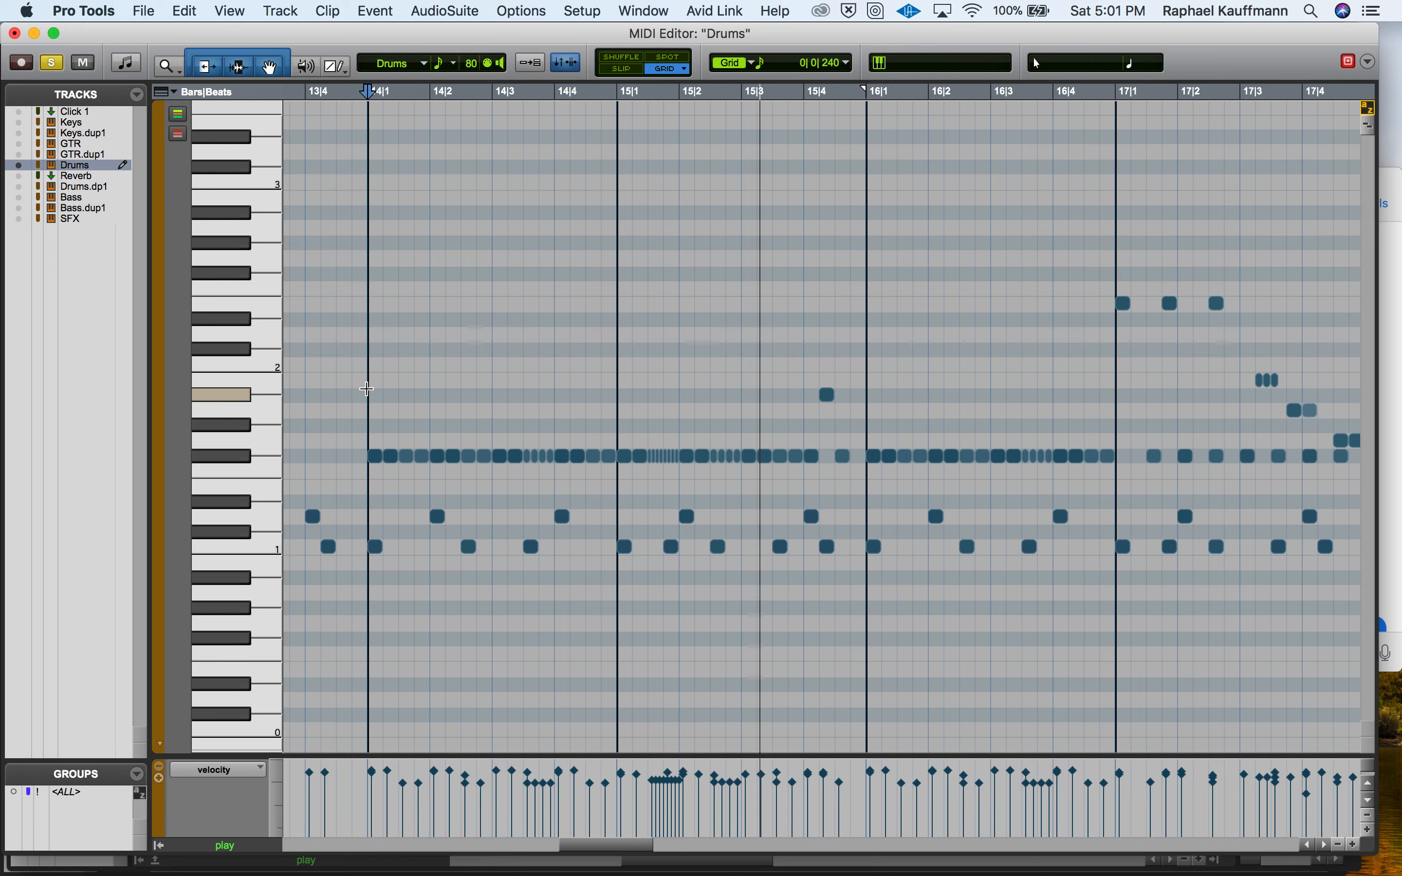
{"action": "key", "text": "space"}
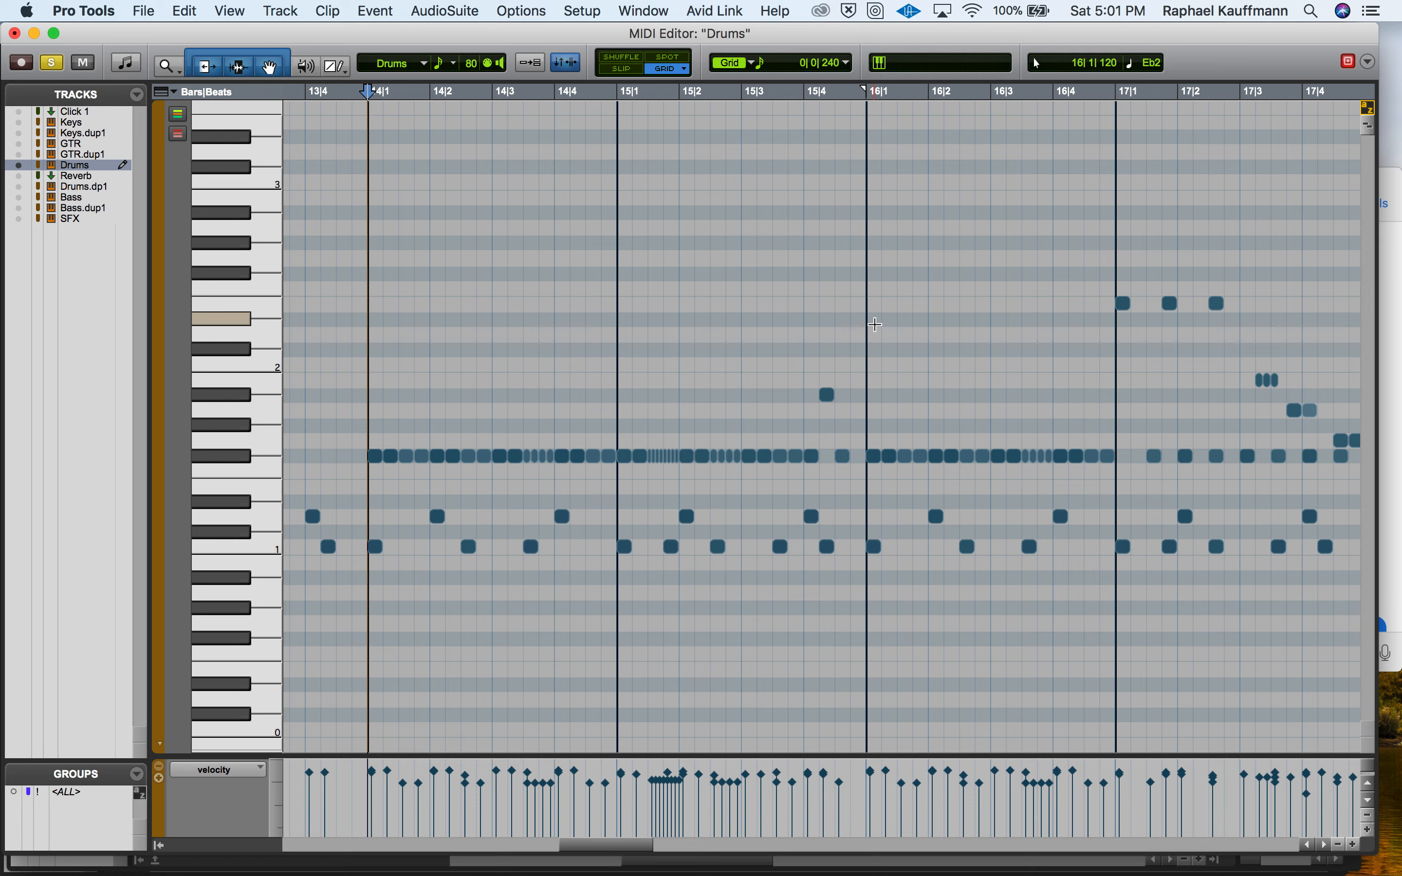
{"action": "key", "text": "space"}
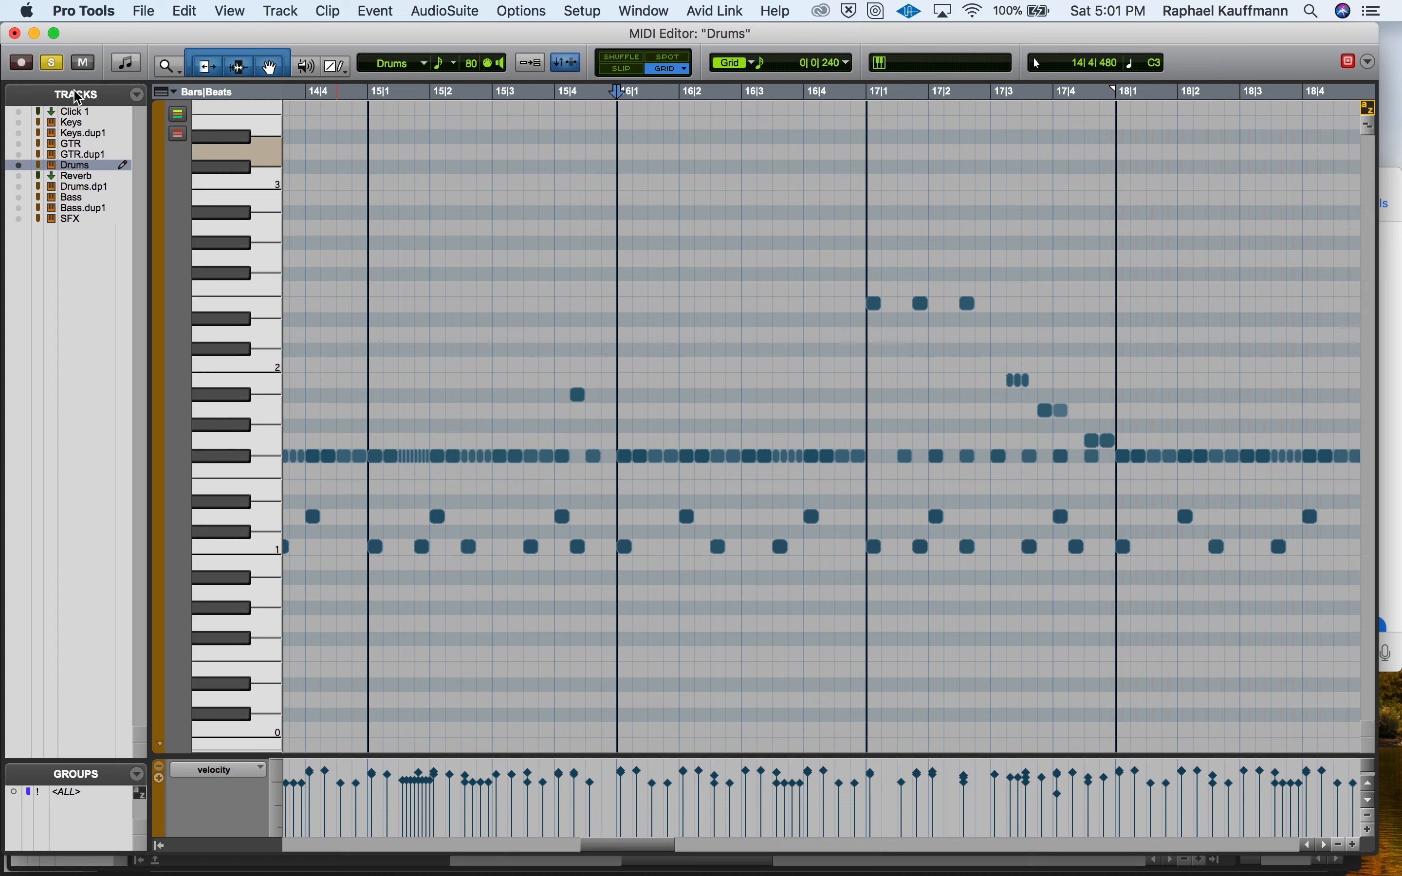
Step: Turn off the Drums solo and audition the E2 hits and the C1 kick notes beneath them in bar 17
{"action": "left_click", "coordinate": [54, 66]}
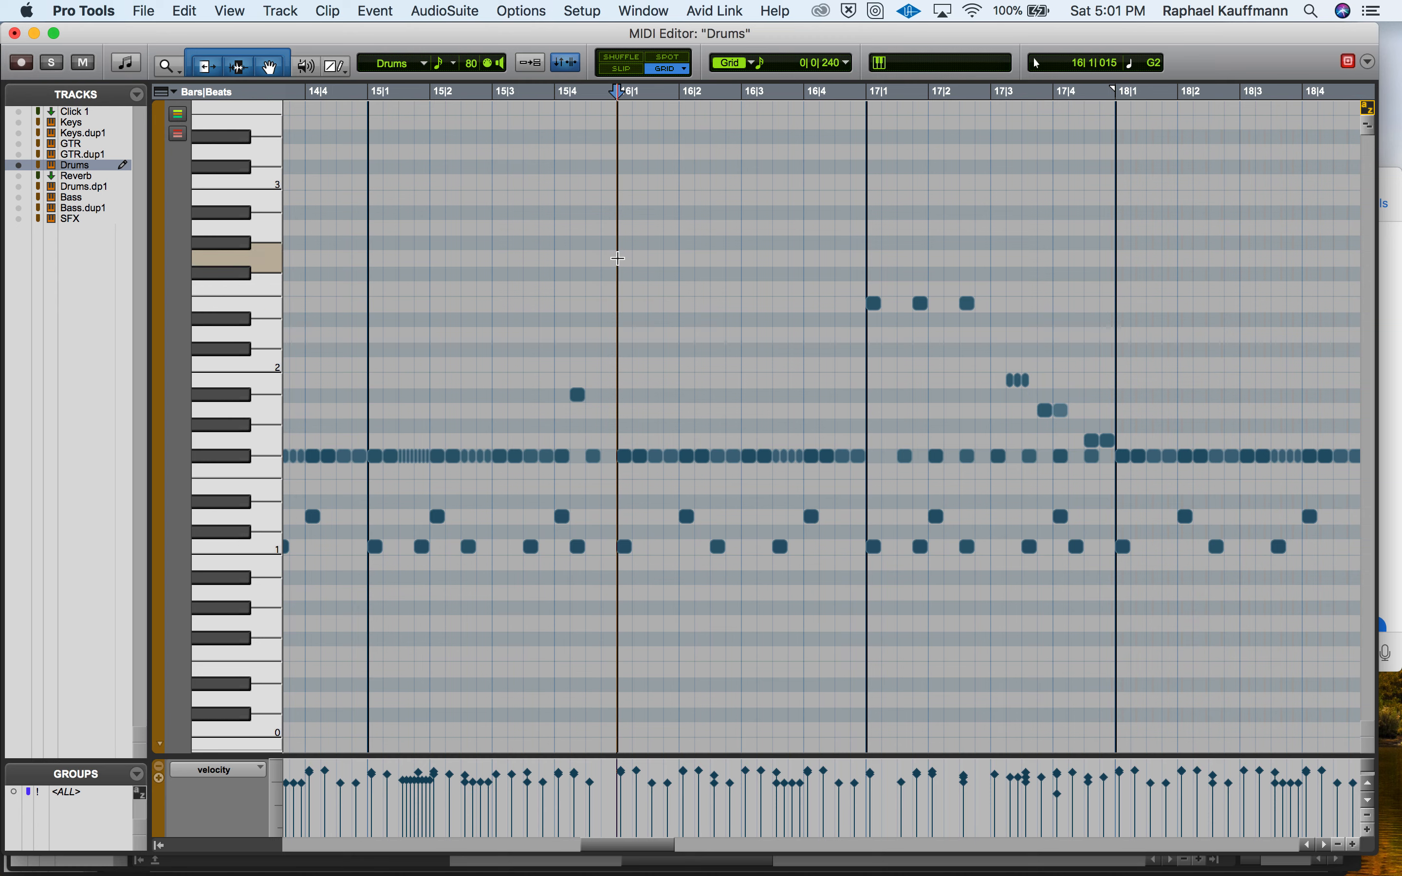
{"action": "left_click", "coordinate": [875, 304]}
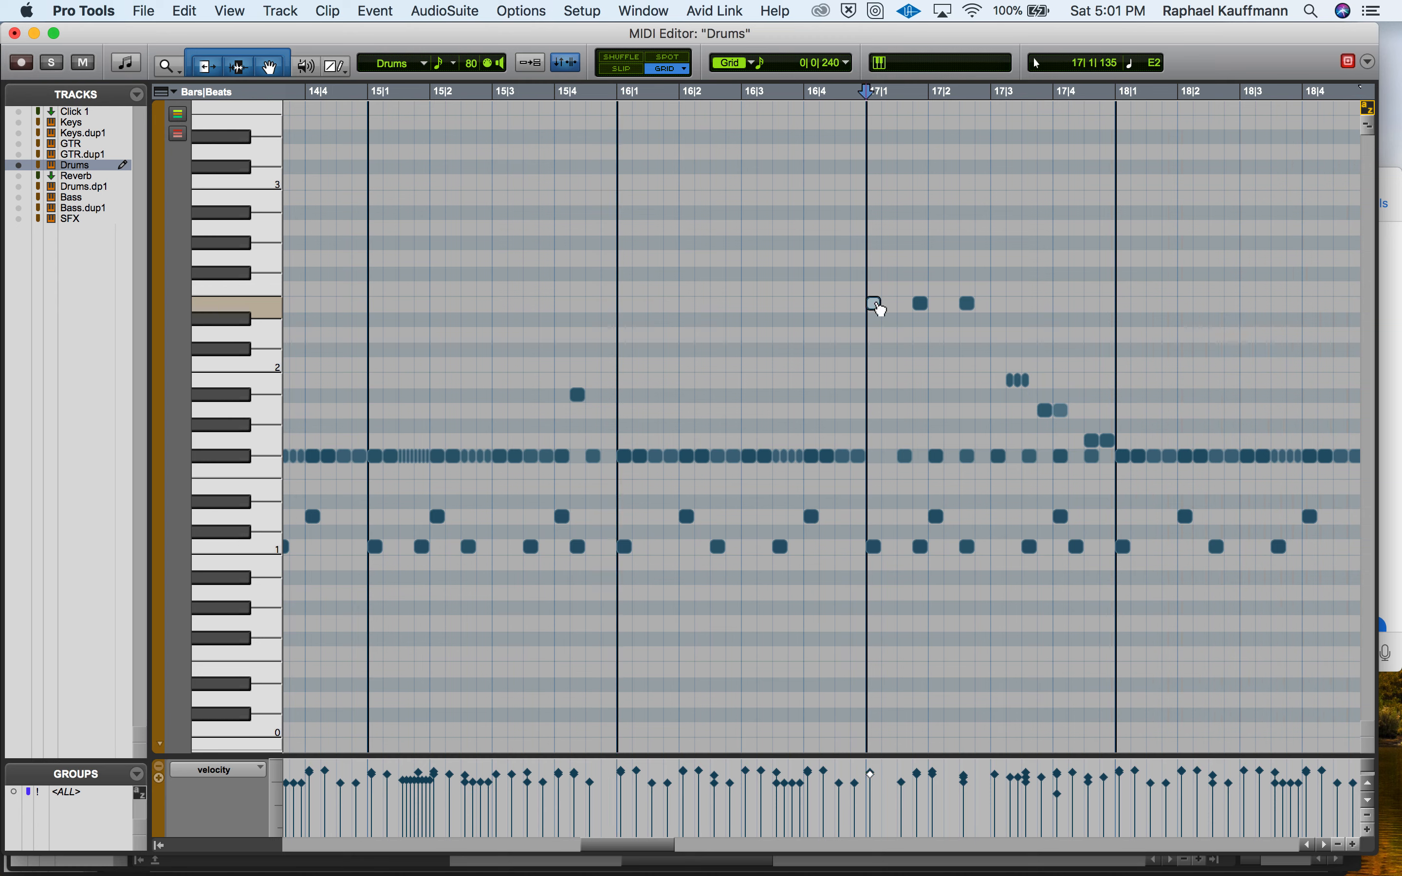
{"action": "left_click", "coordinate": [922, 305]}
{"action": "left_click", "coordinate": [966, 304]}
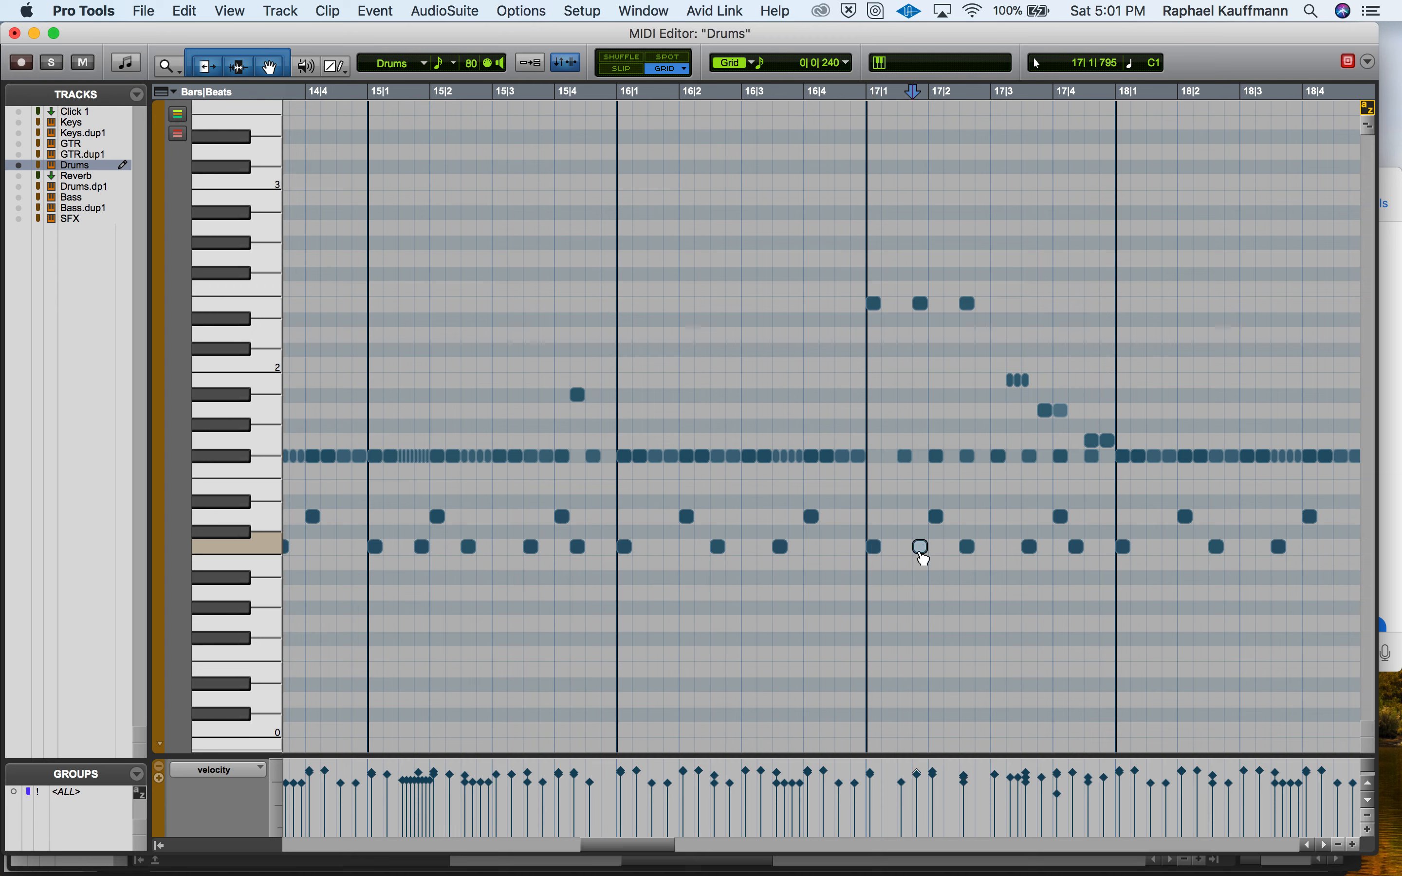
{"action": "left_click", "coordinate": [967, 547]}
Step: Audition the descending tom hits in the bar 17 fill and play the soloed drums from the start of bar 17
{"action": "left_click", "coordinate": [995, 370]}
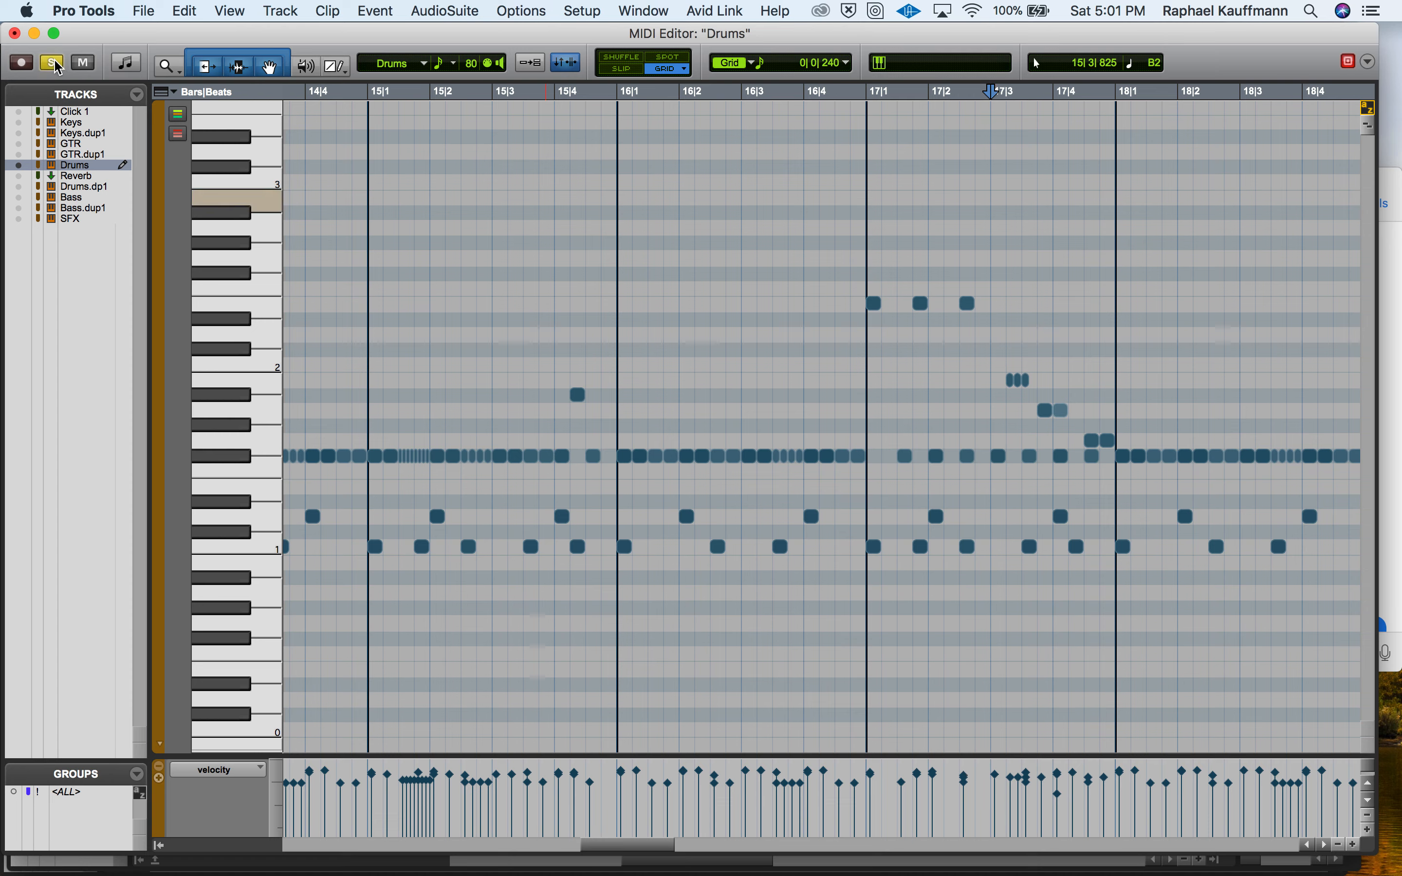
{"action": "left_click", "coordinate": [1012, 381]}
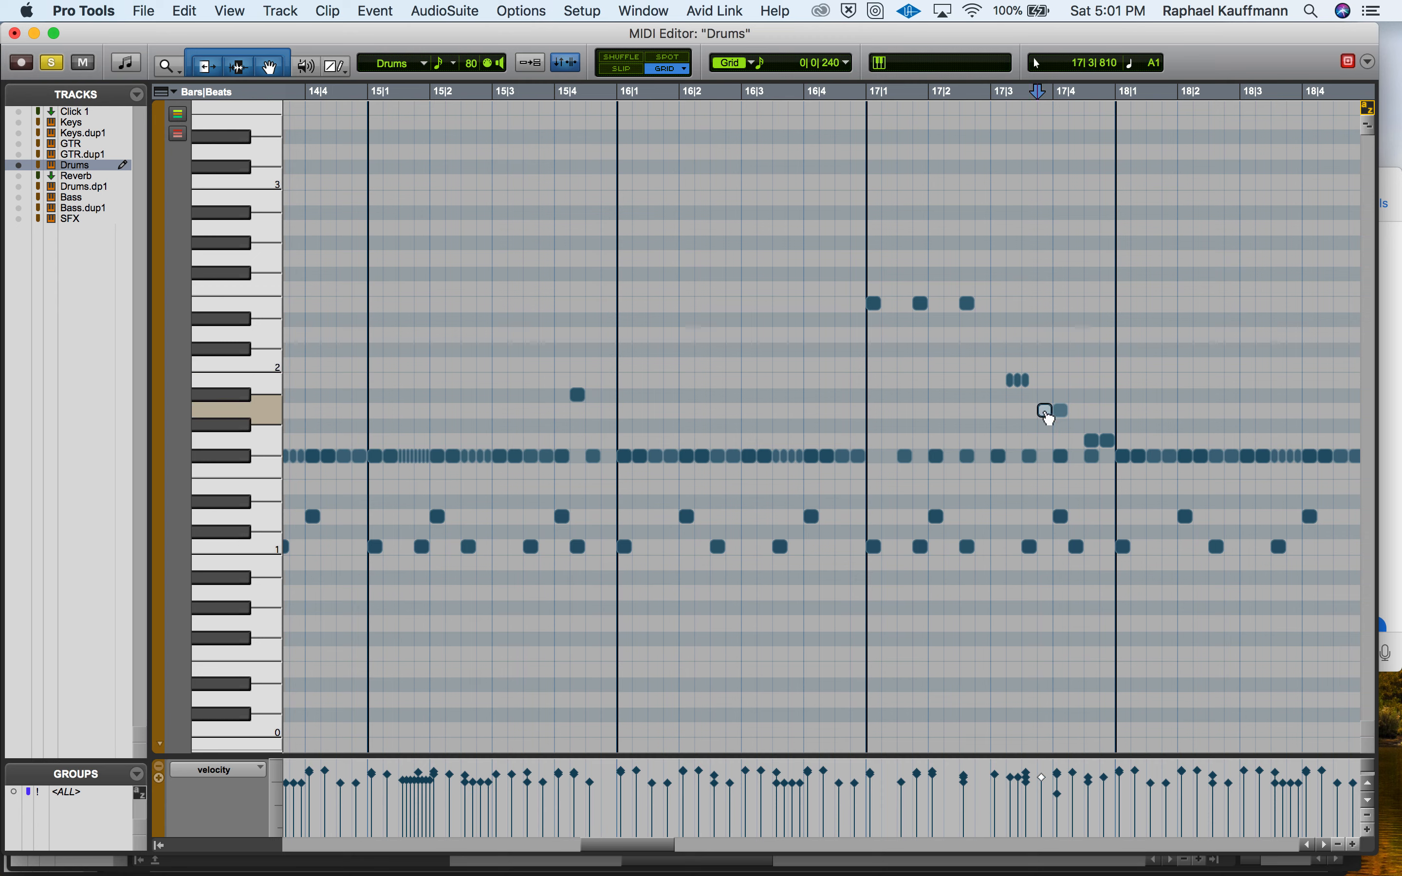
{"action": "left_click", "coordinate": [1091, 441]}
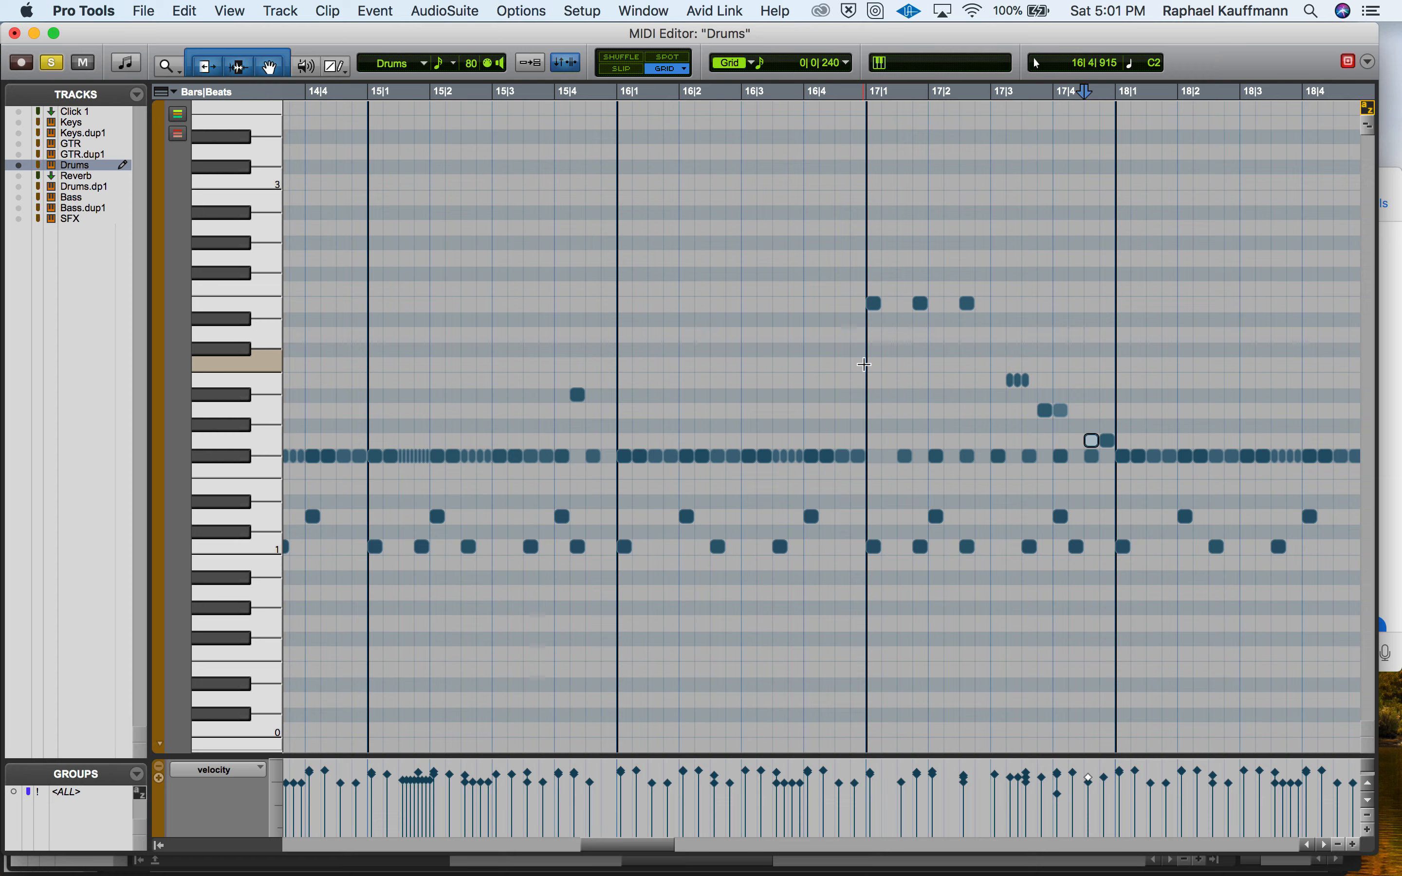
{"action": "key", "text": "space"}
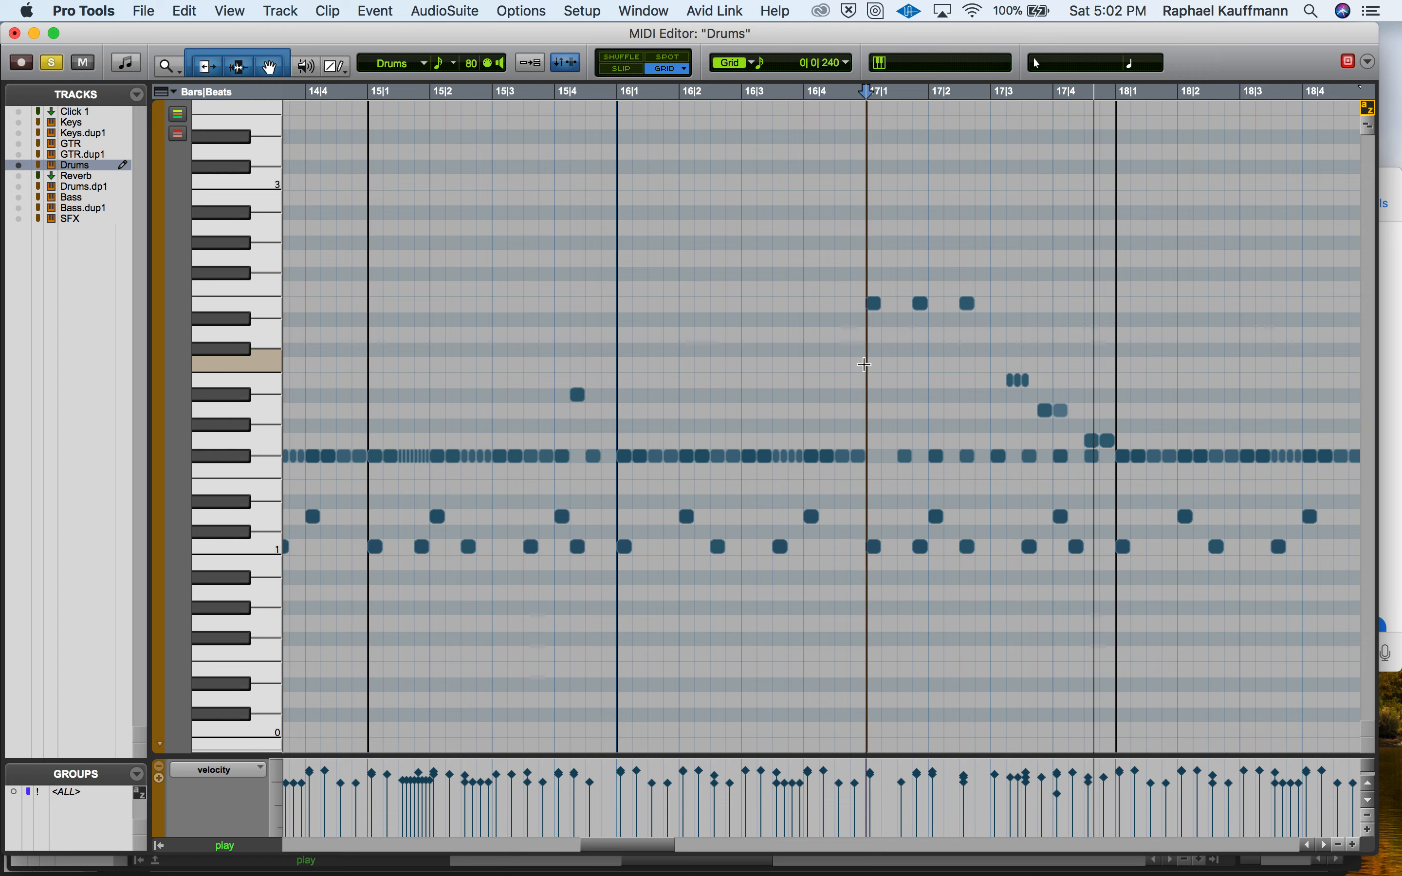
Step: Play from the start of bar 16 and compare the fill with the Drums solo turned off, restoring the solo at the end
{"action": "left_click", "coordinate": [618, 328]}
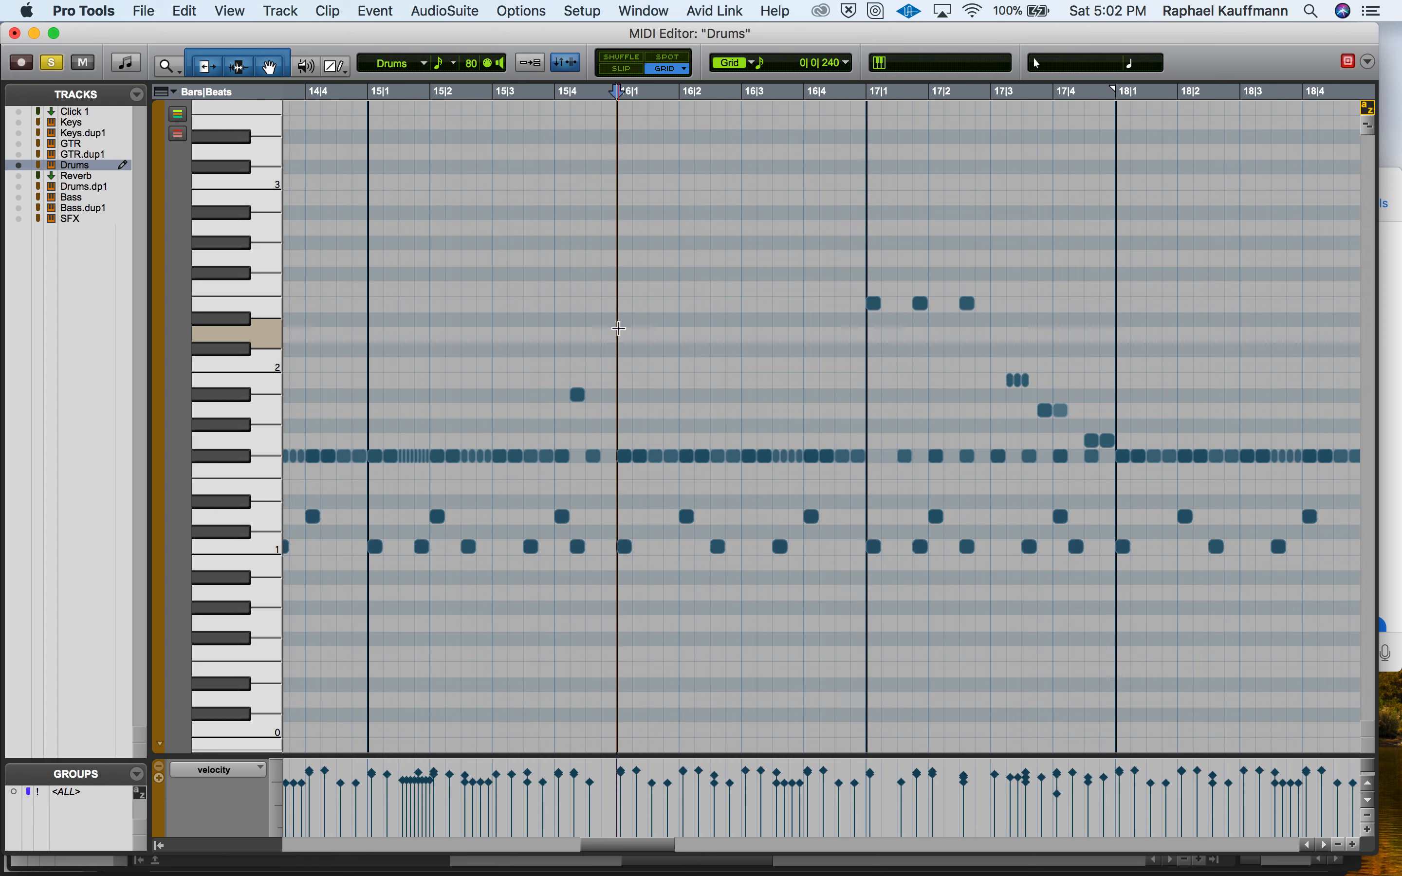
{"action": "key", "text": "space"}
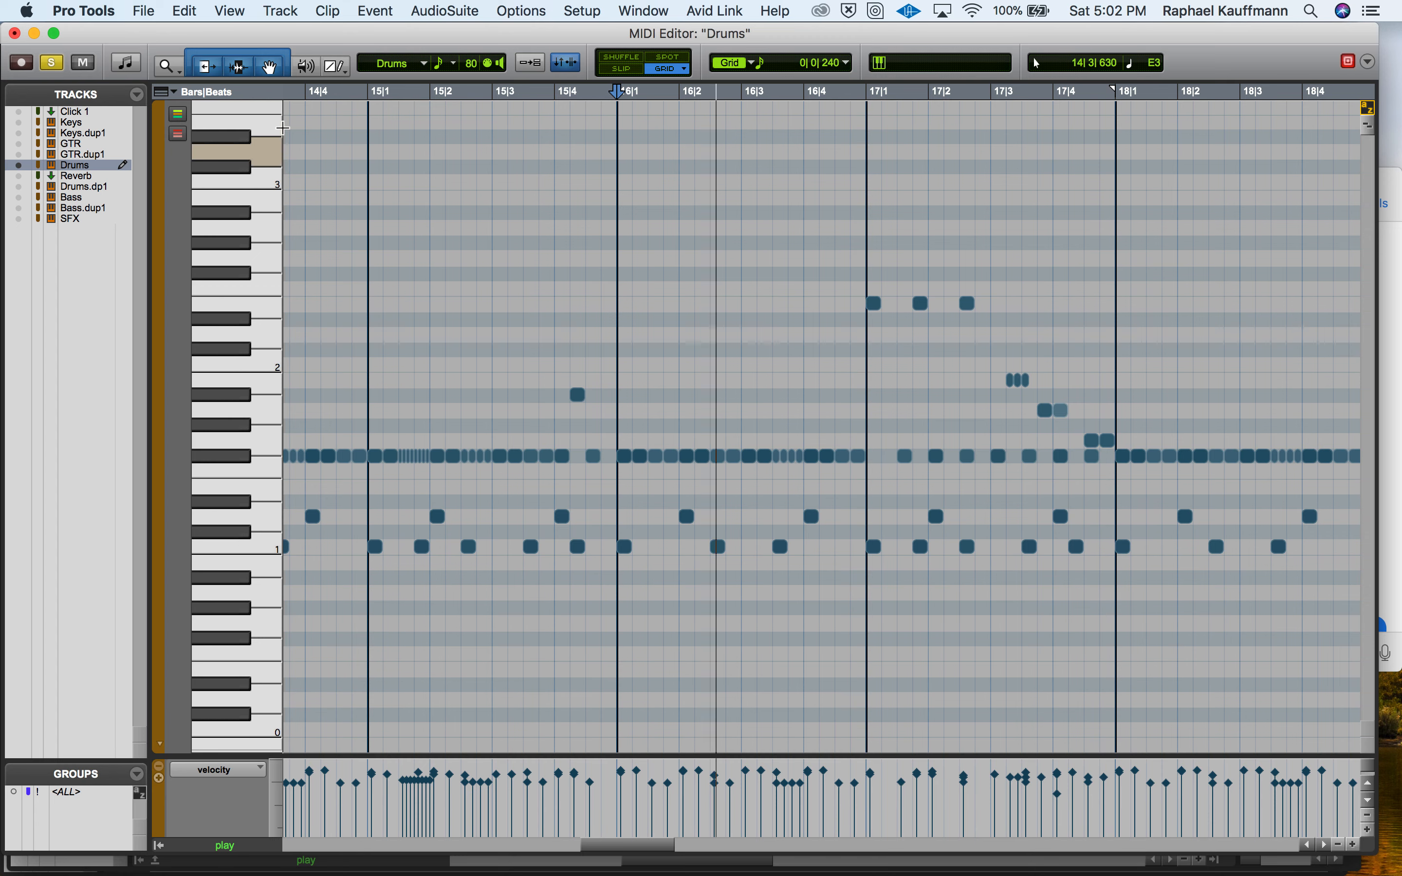
{"action": "left_click", "coordinate": [63, 63]}
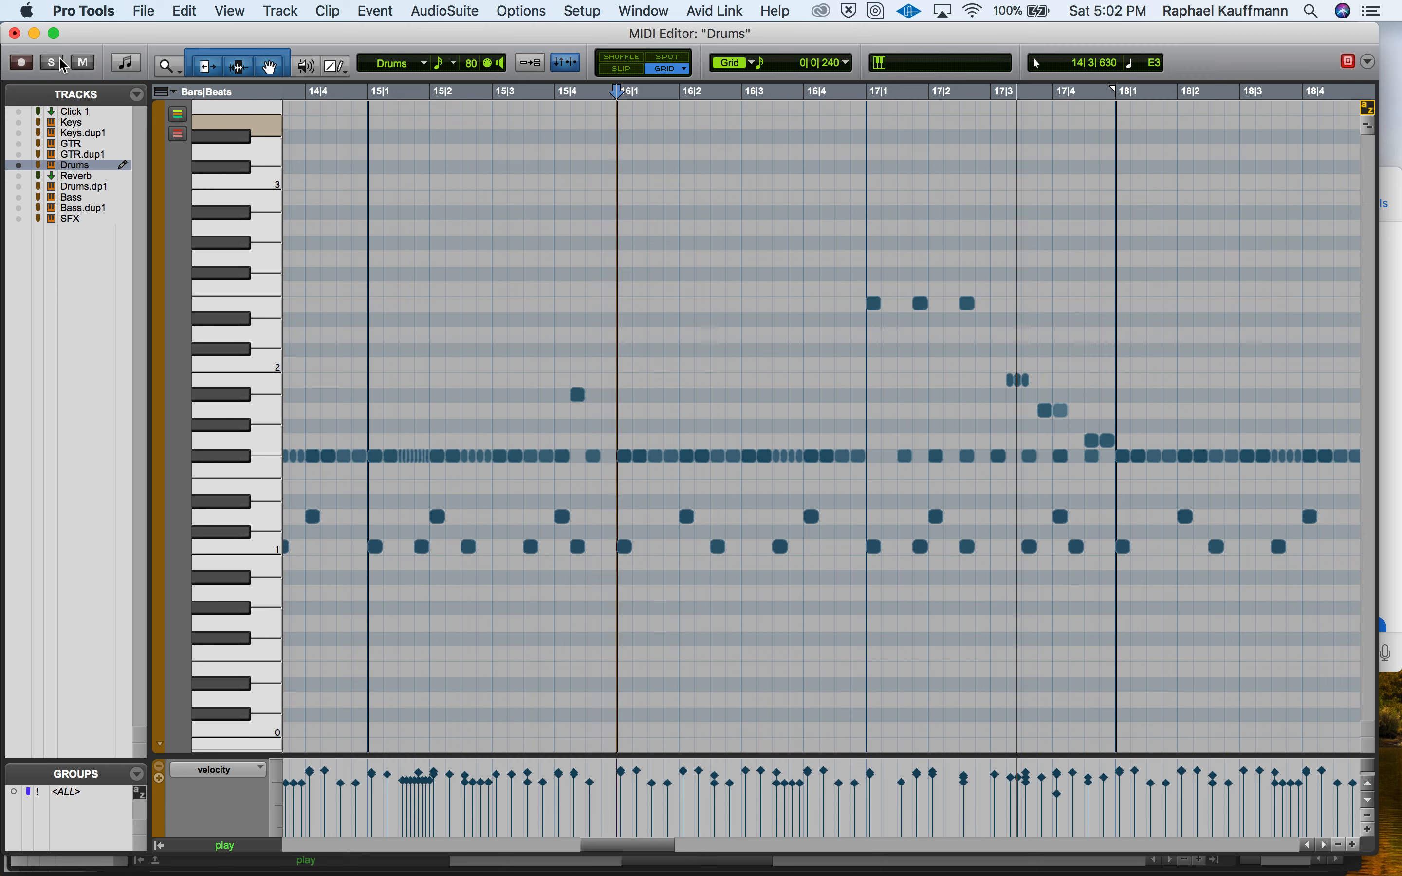
{"action": "left_click", "coordinate": [51, 63]}
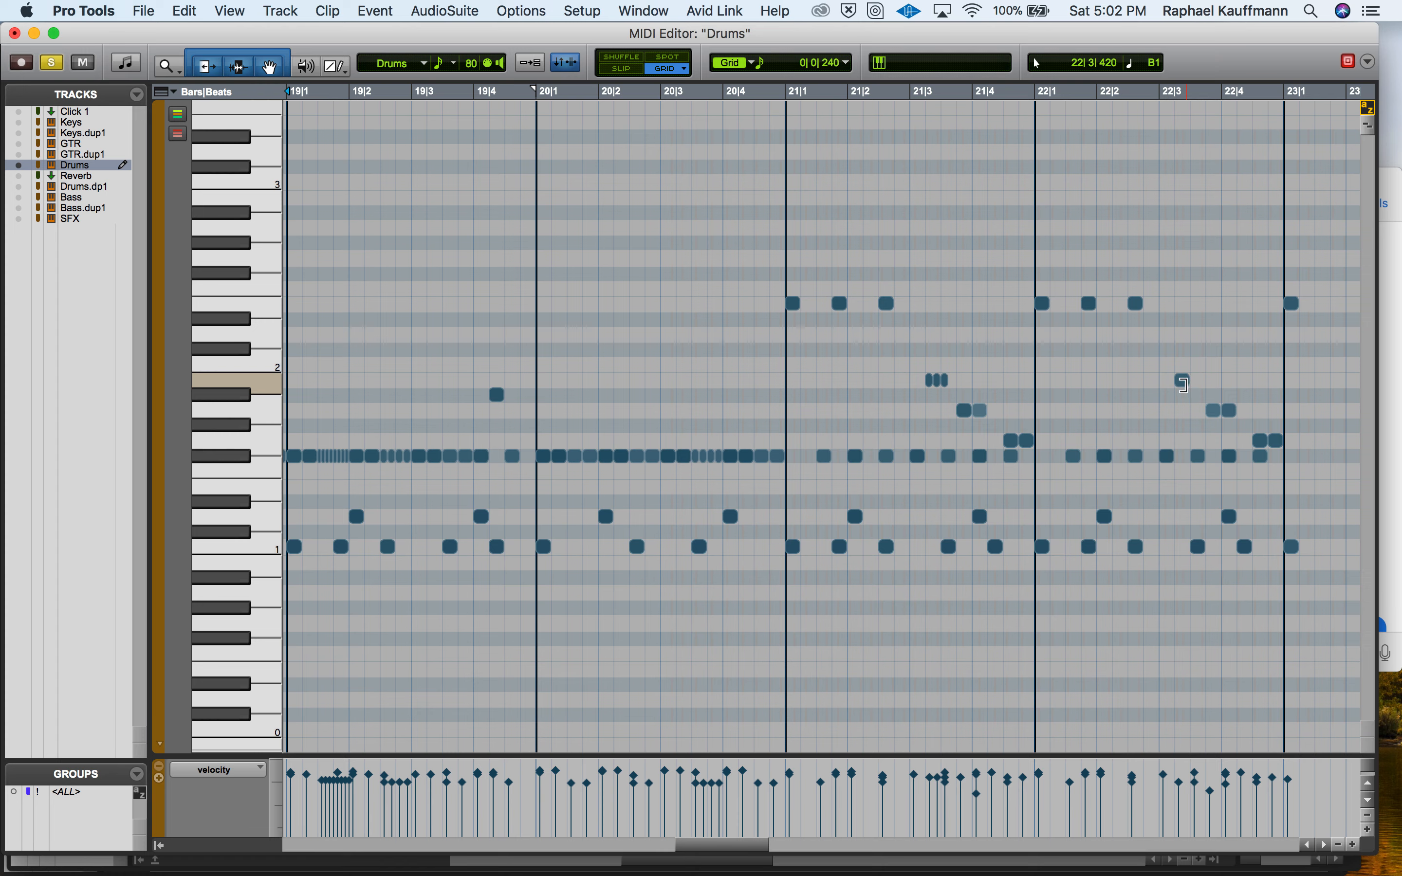
Step: Play the fills in bars 21 and 22 from late in bar 20 with the Drums solo off, and restore the solo at the end
{"action": "left_click", "coordinate": [736, 302]}
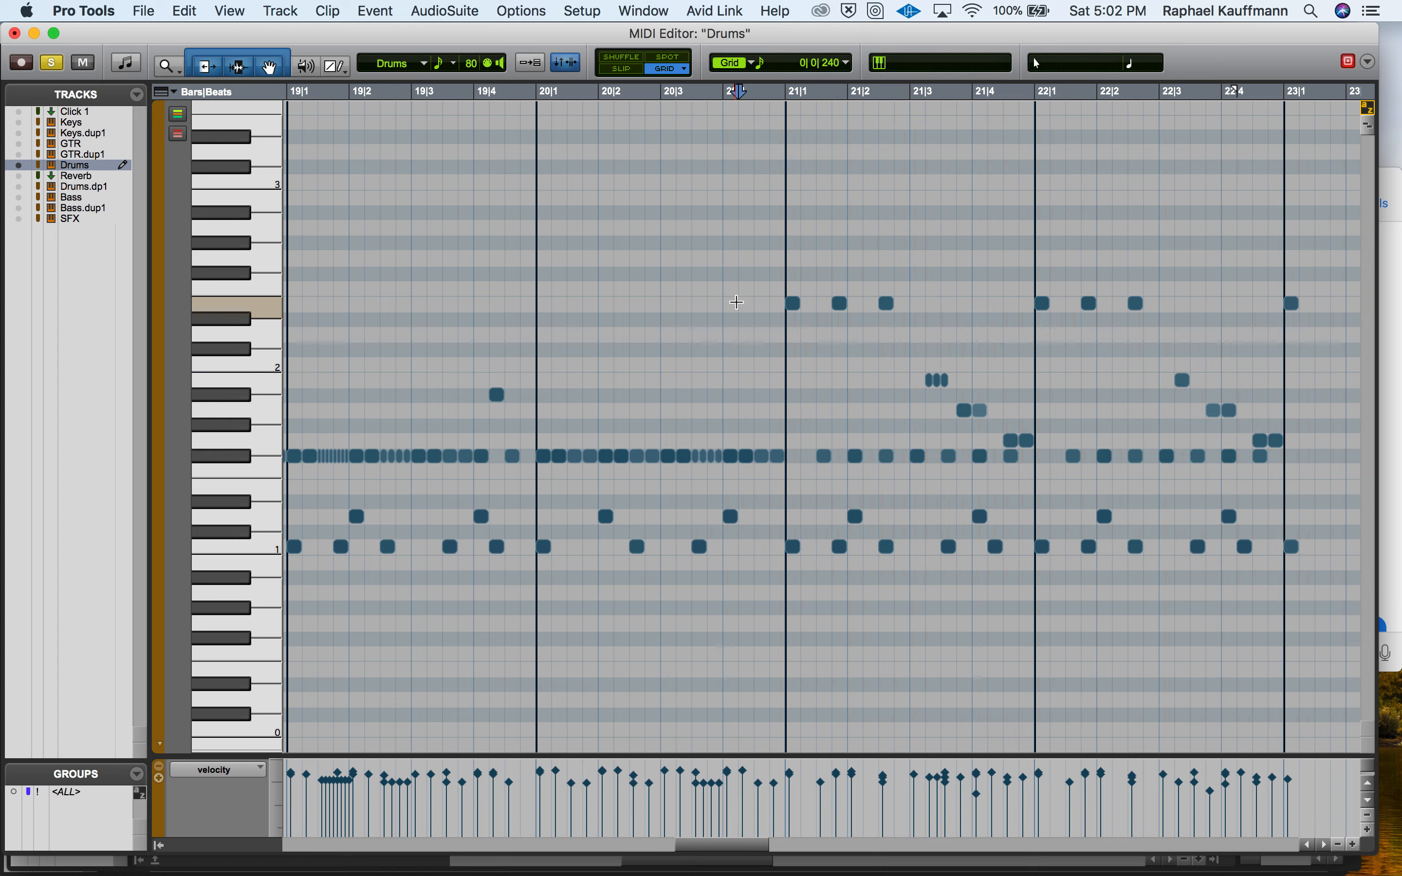
{"action": "key", "text": "space"}
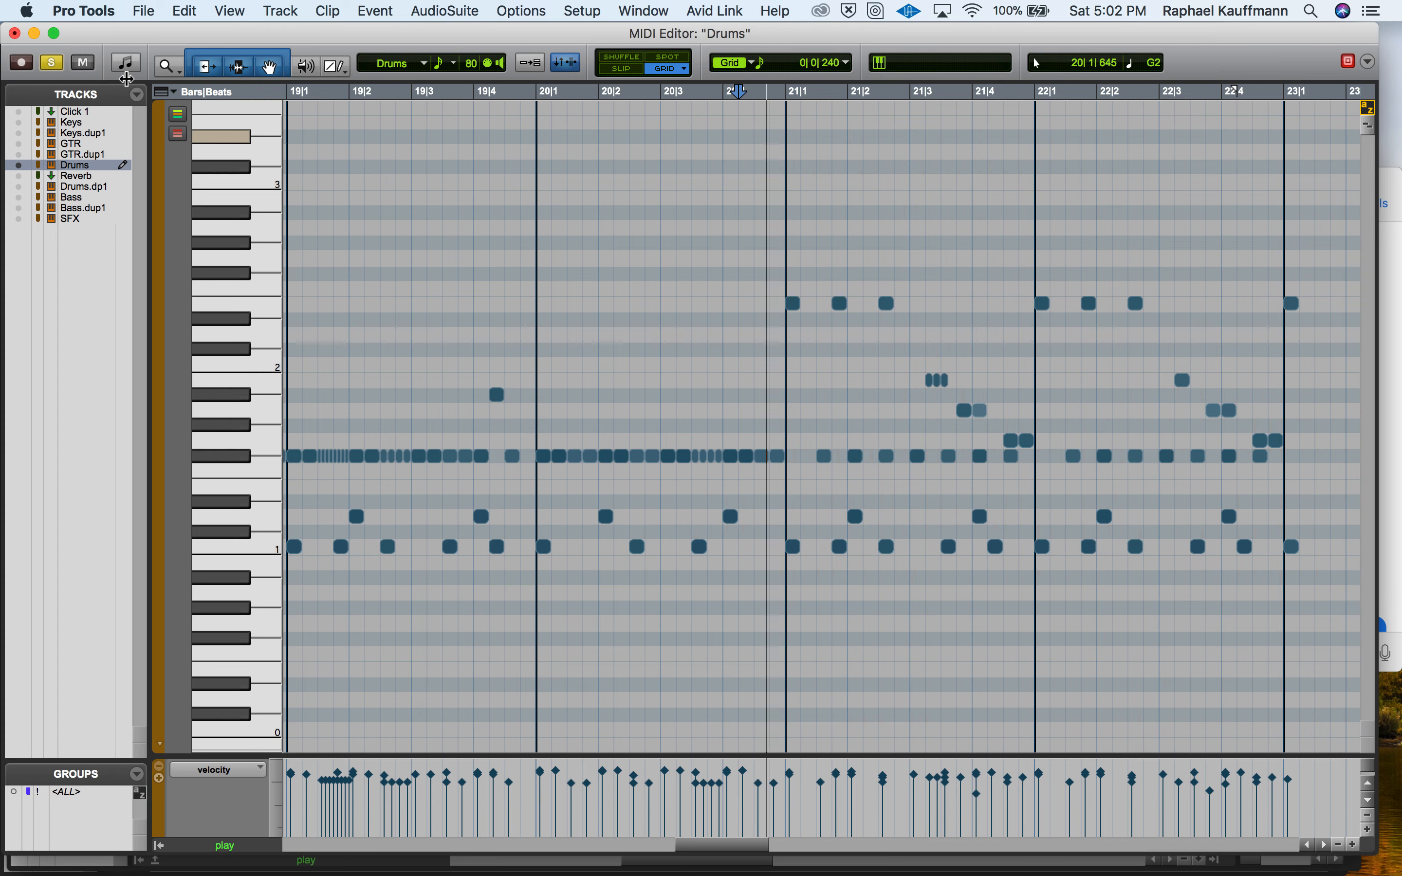
{"action": "left_click", "coordinate": [52, 64]}
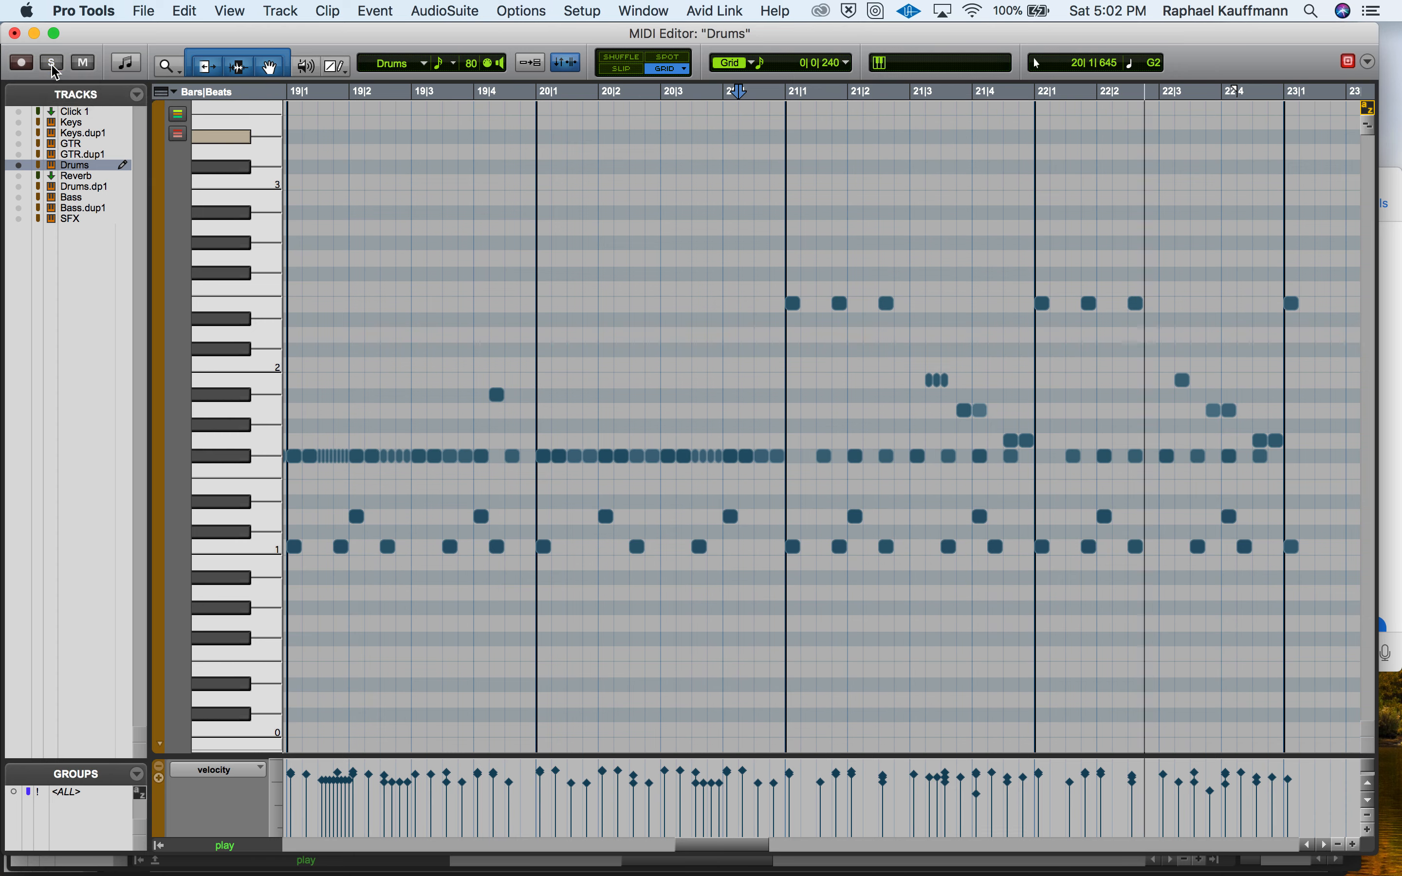
{"action": "left_click", "coordinate": [52, 64]}
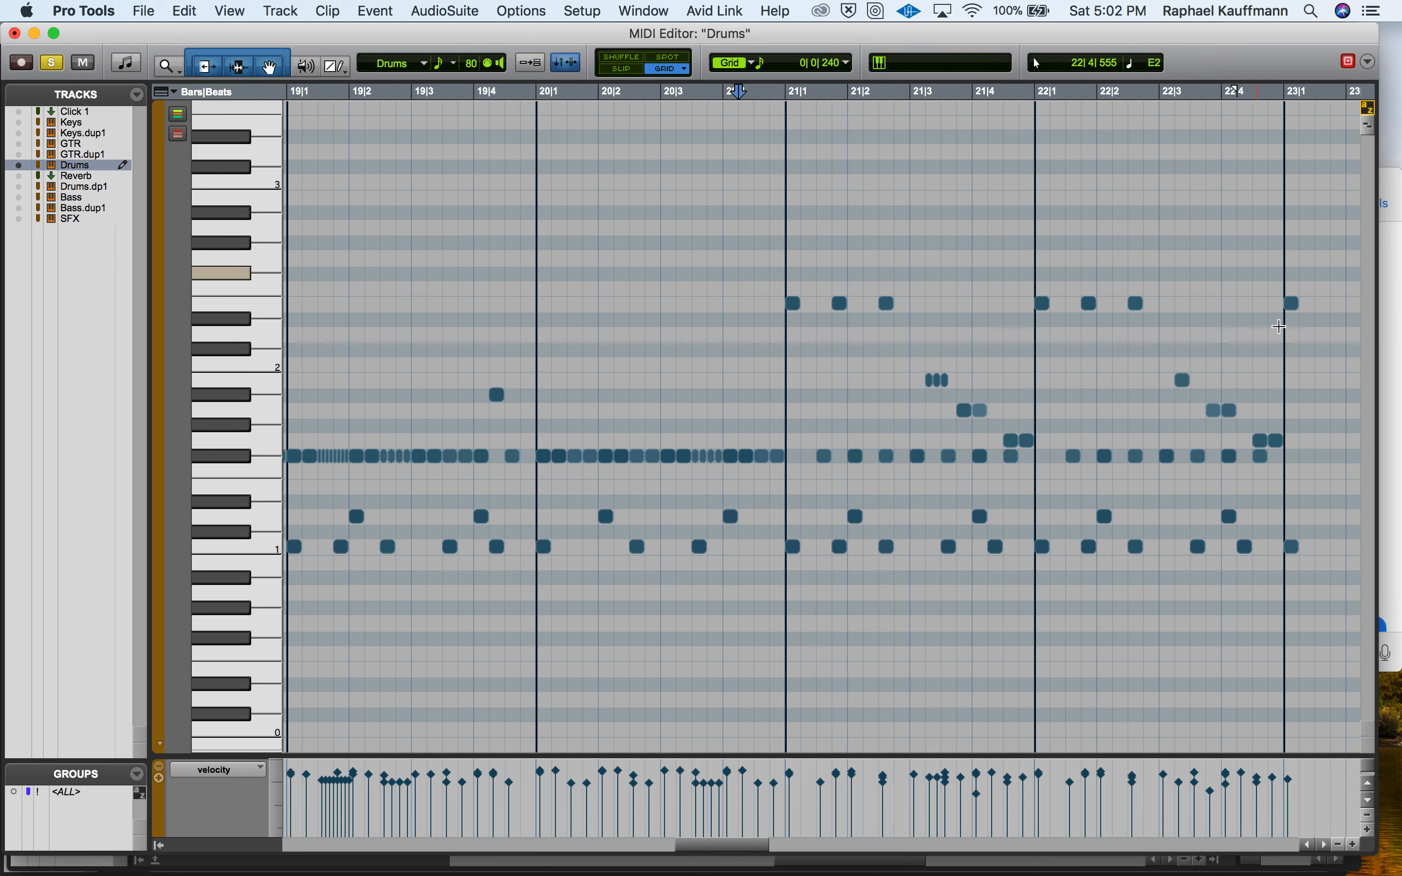
Step: Place the cursor at beat 4 of bar 22, turn off the Drums solo, and play through the transition into bar 23
{"action": "scroll", "coordinate": [1268, 332], "scroll_direction": "right", "scroll_amount": 6}
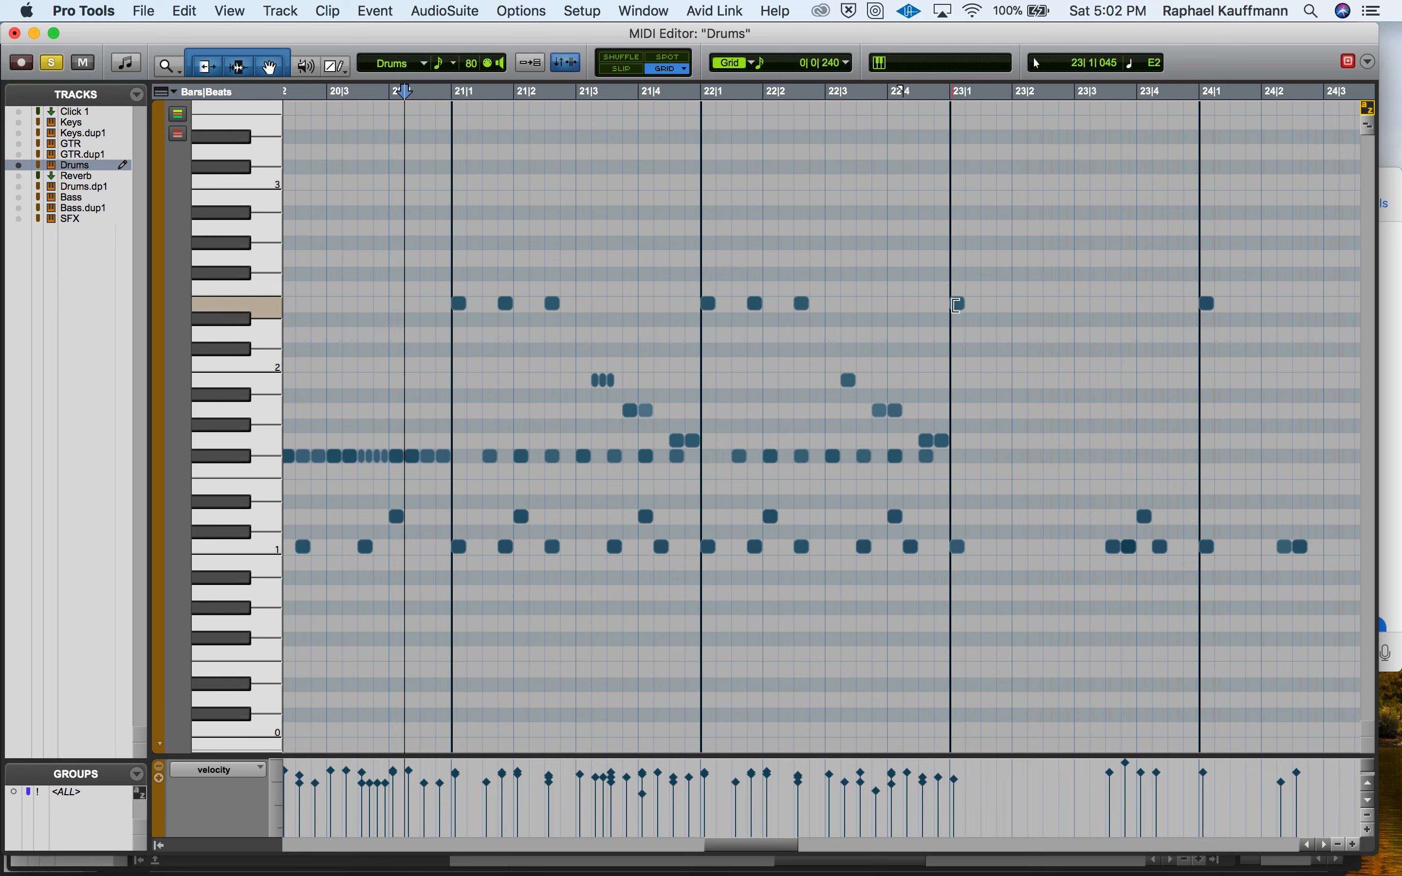
{"action": "left_click", "coordinate": [889, 276]}
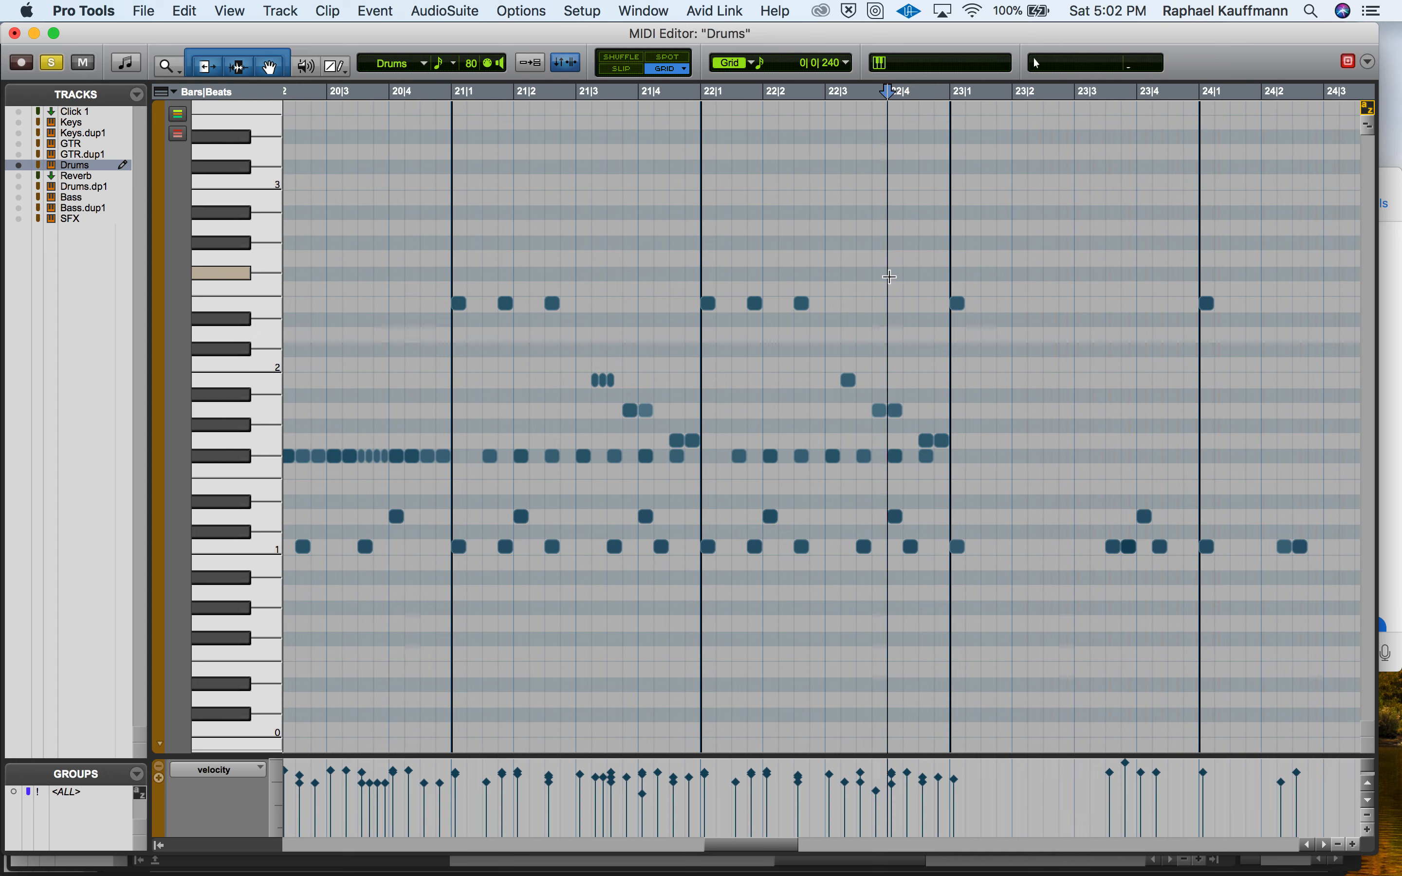
{"action": "left_click", "coordinate": [53, 64]}
{"action": "key", "text": "space"}
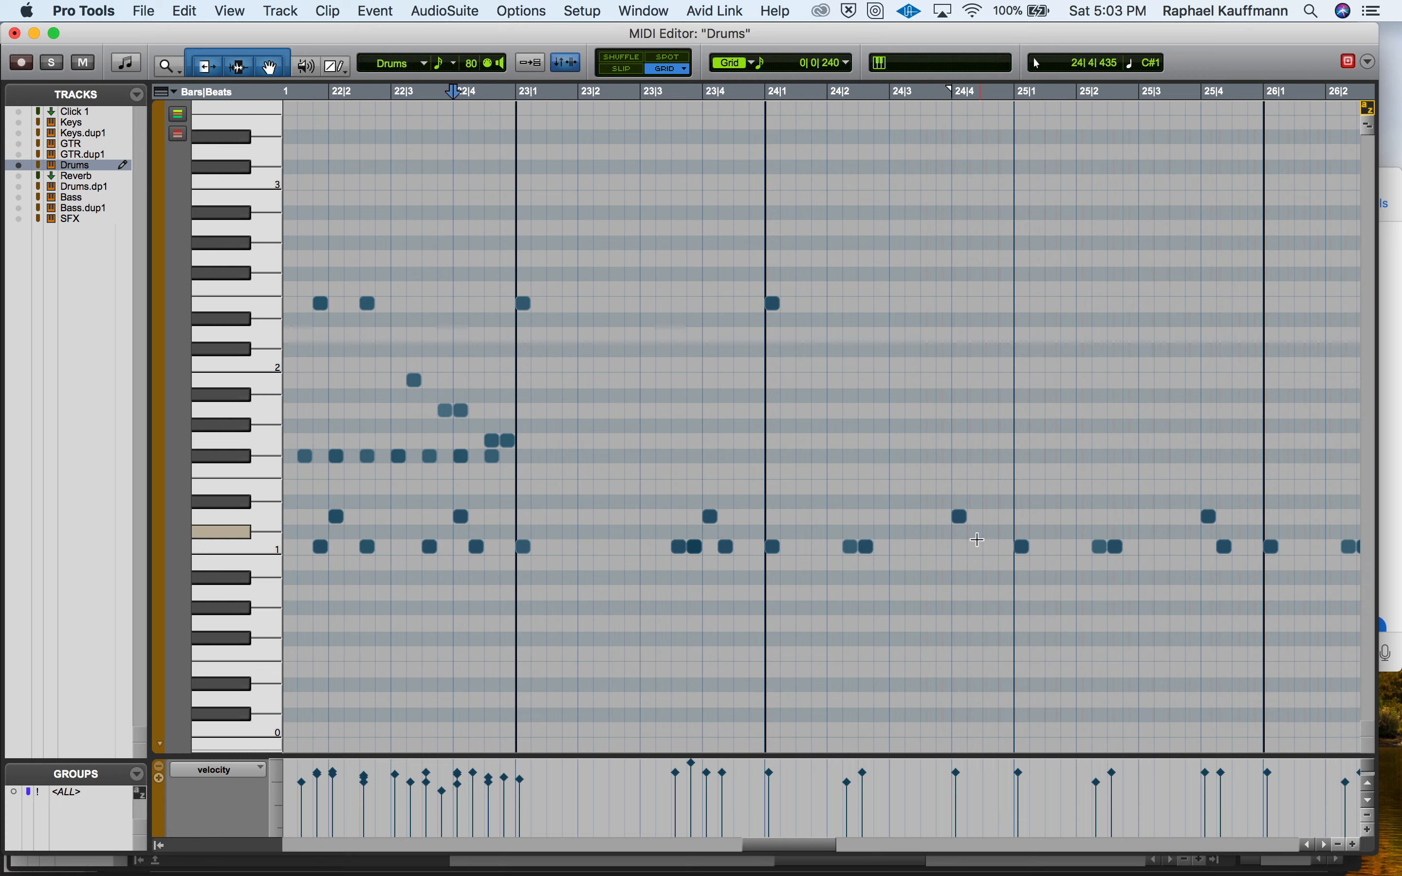
Step: Return to the Edit window, inspect the Drums clip at bar 29 in the MIDI Editor, and close the editor again
{"action": "left_click", "coordinate": [15, 33]}
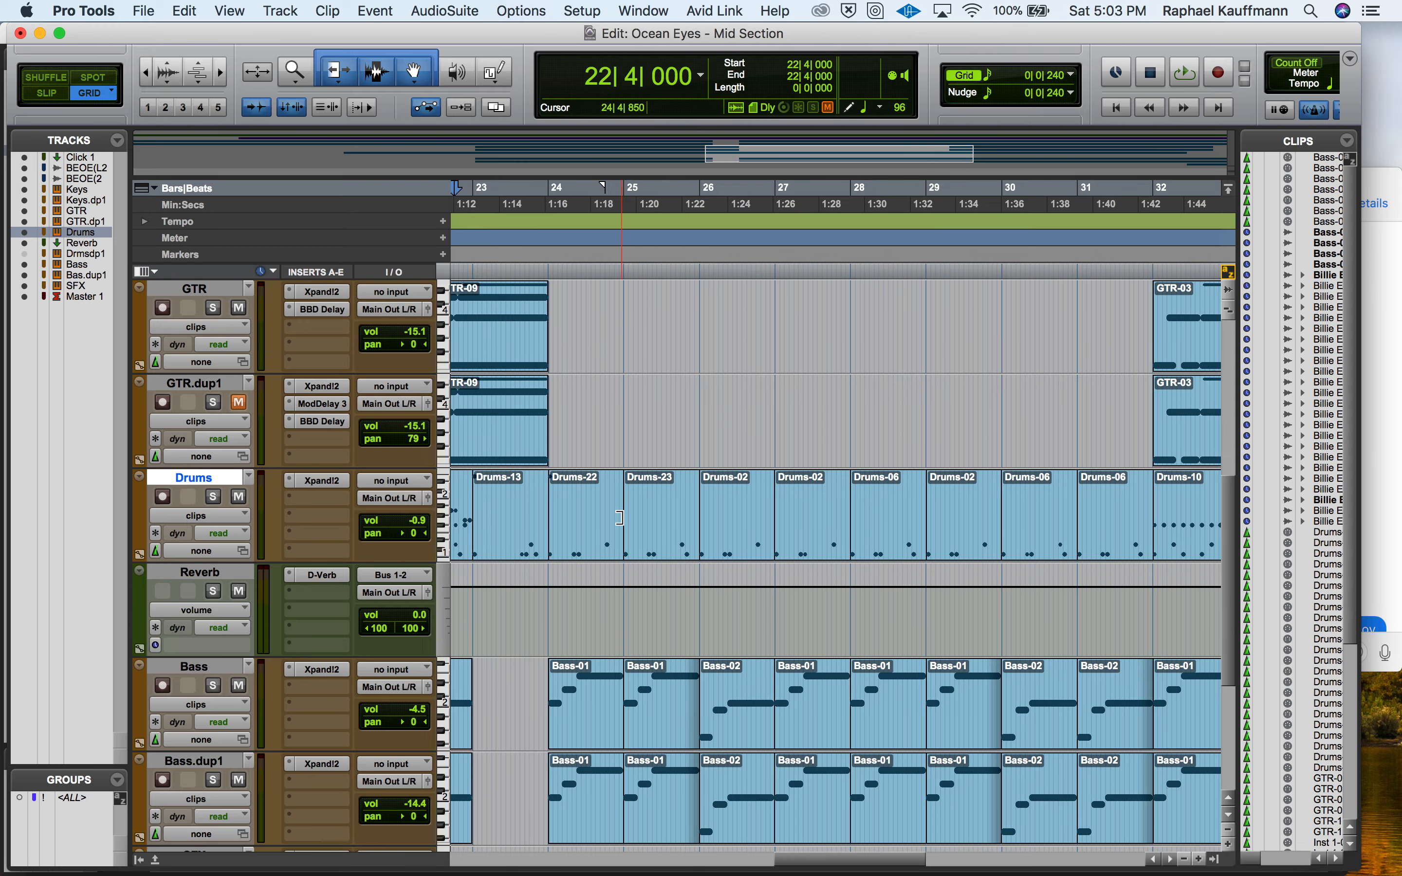
{"action": "double_click", "coordinate": [987, 555]}
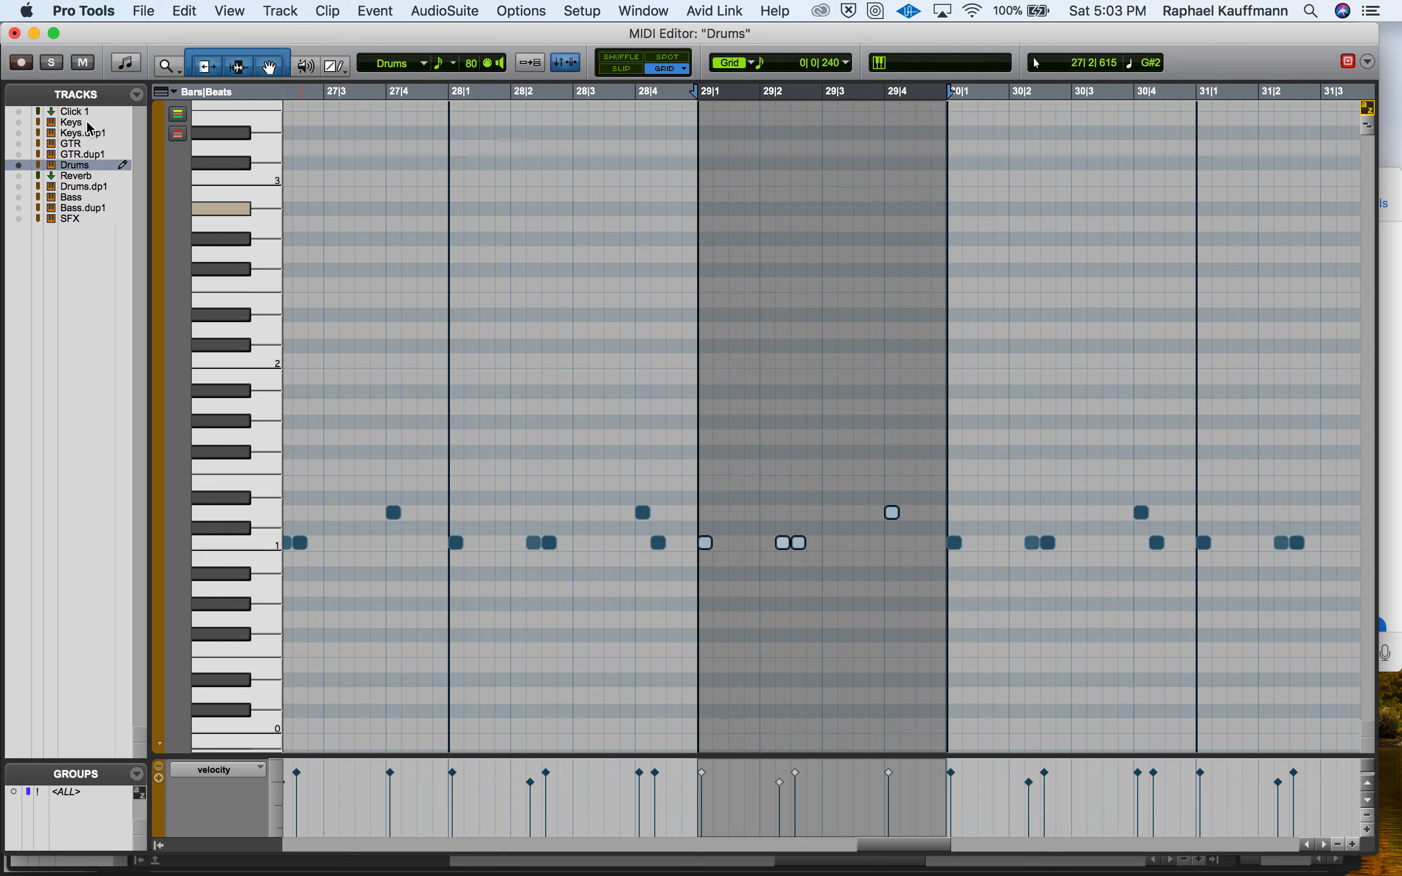
{"action": "left_click", "coordinate": [14, 34]}
Step: Zoom out the Edit window timeline and play the full mix from 31|3|240 on the Drums track
{"action": "scroll", "coordinate": [793, 447], "scroll_direction": "up", "scroll_amount": 3}
{"action": "scroll", "coordinate": [793, 448], "scroll_direction": "right", "scroll_amount": 10}
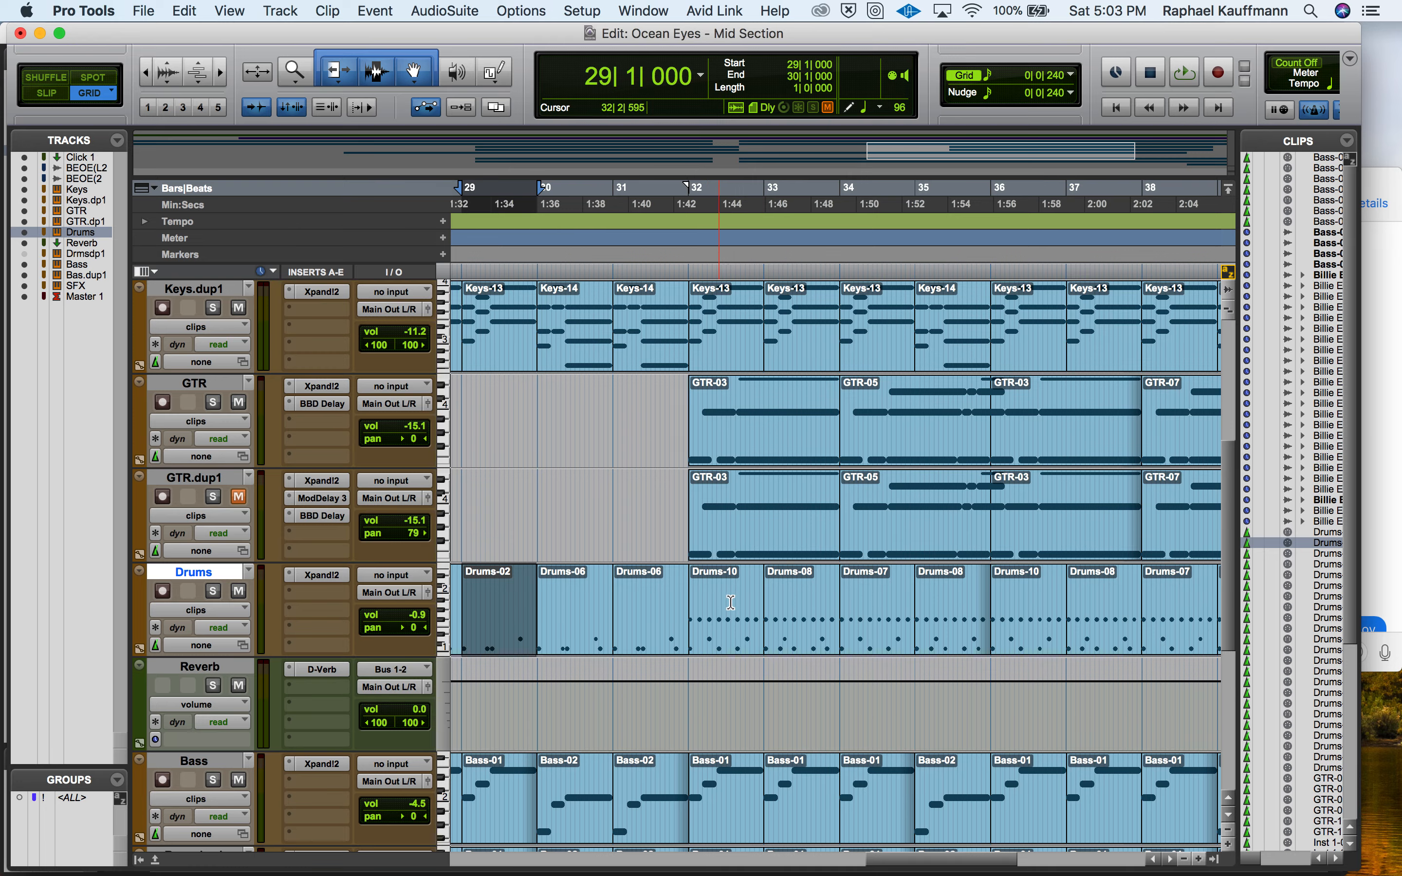
{"action": "scroll", "coordinate": [731, 602], "scroll_direction": "left", "scroll_amount": 8}
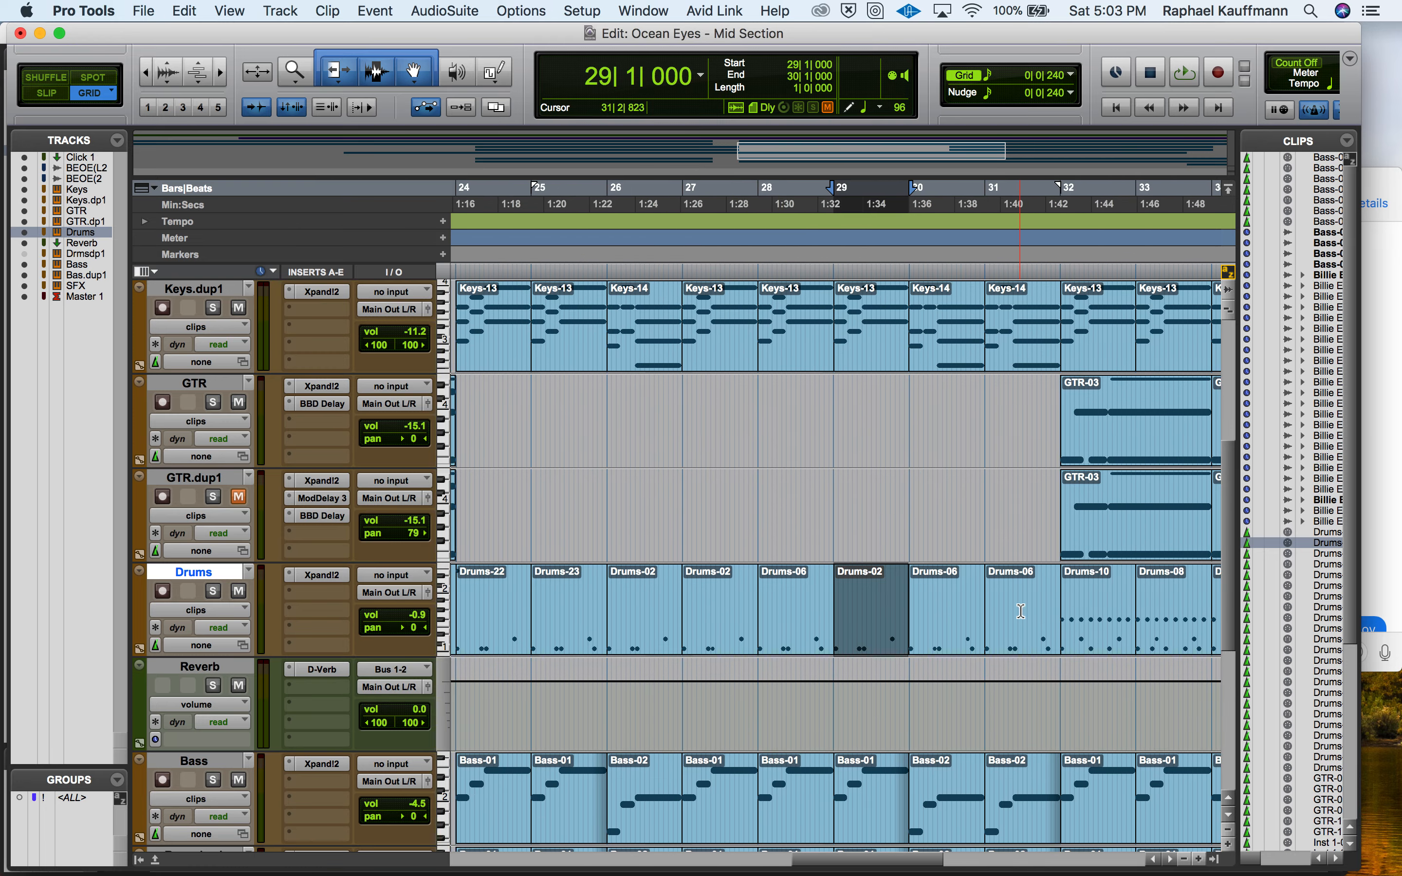
{"action": "left_click", "coordinate": [1030, 603]}
{"action": "key", "text": "r"}
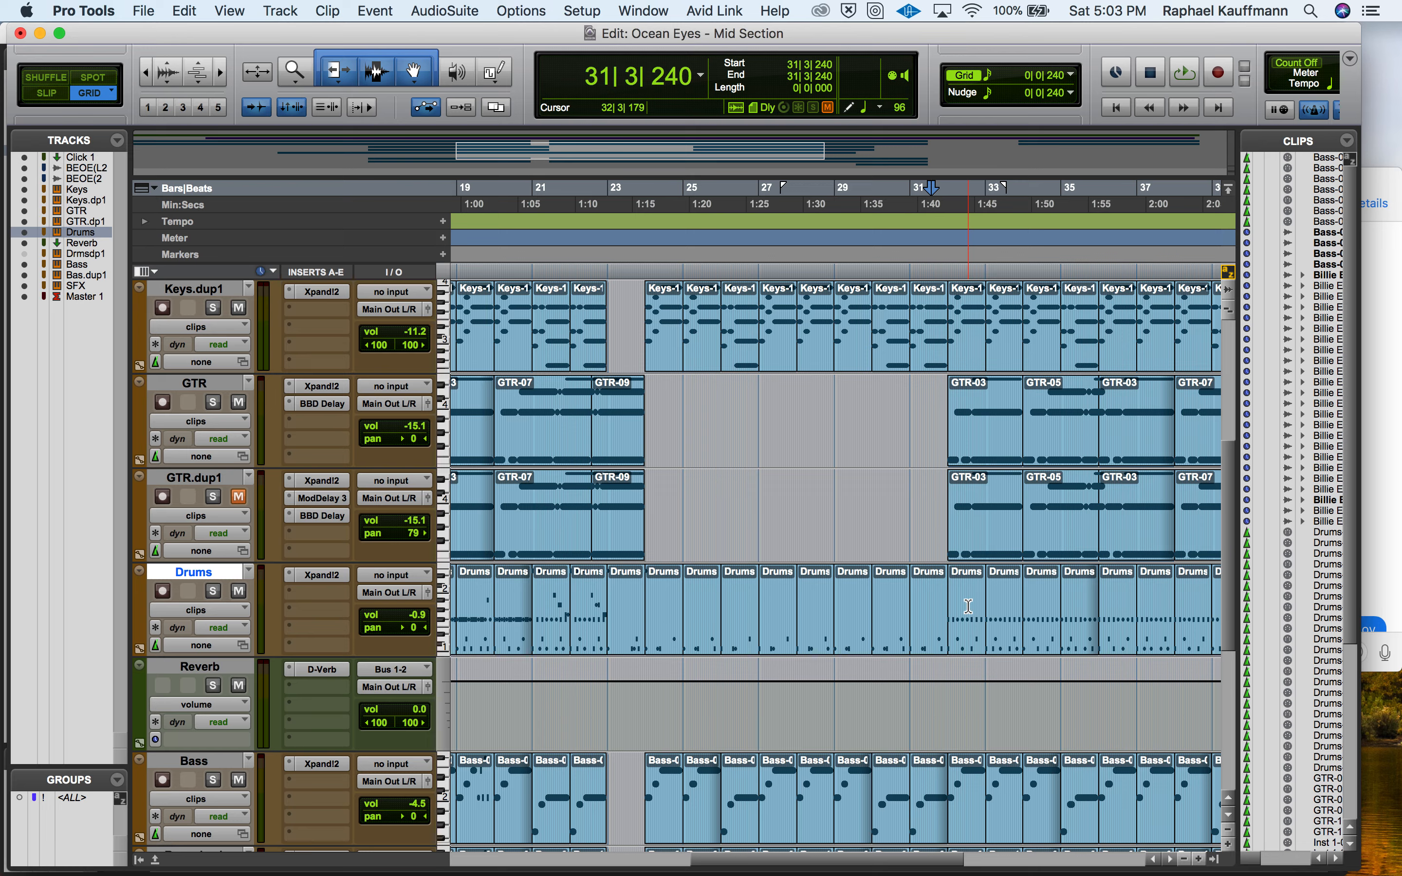
{"action": "key", "text": "space"}
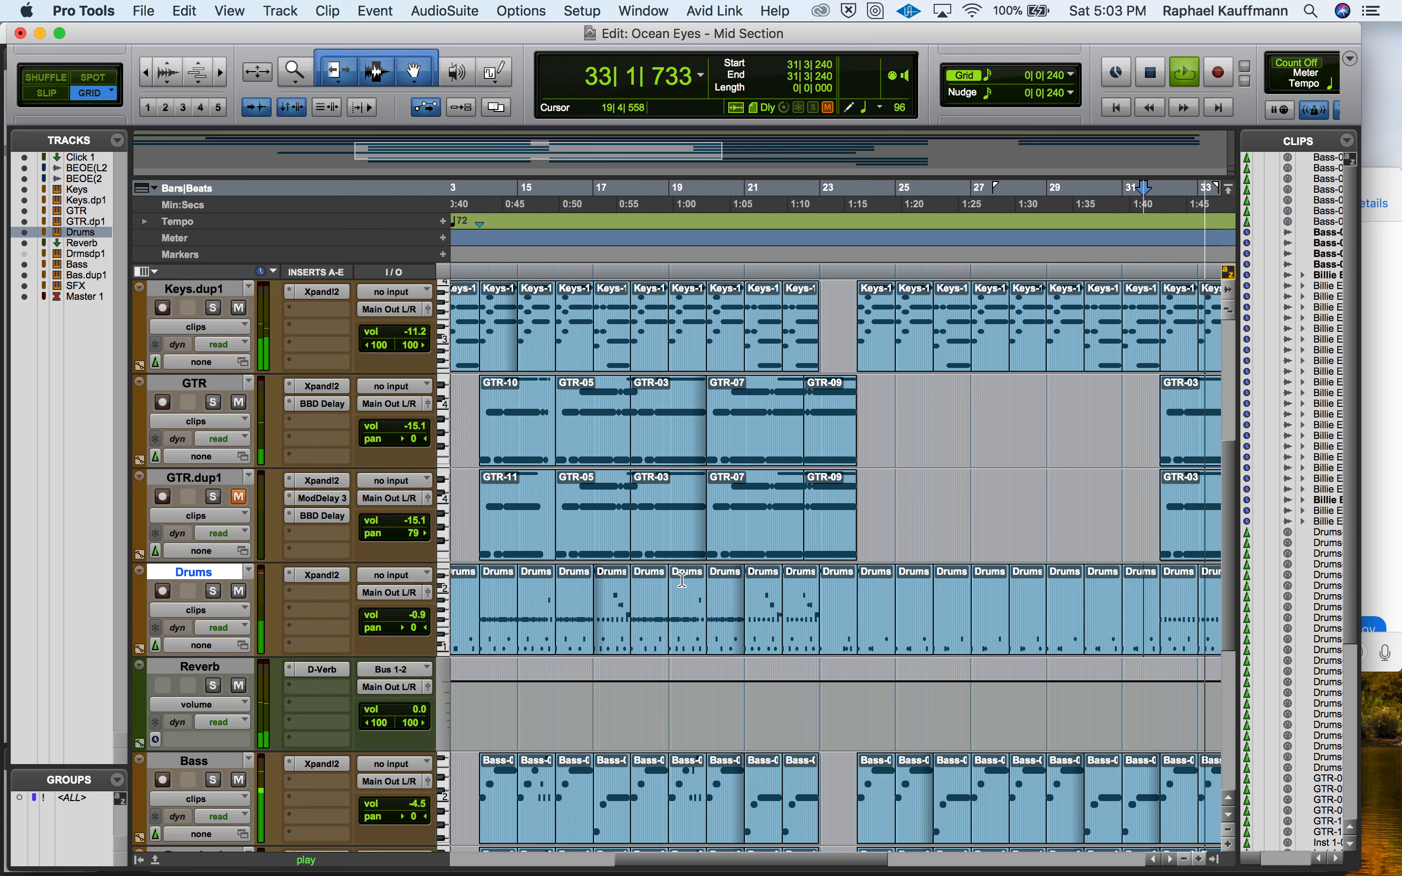
Step: Stop playback and play the full mix from beat 4 of bar 13 to hear the first hi-hat section
{"action": "key", "text": "space"}
{"action": "left_click", "coordinate": [472, 587]}
{"action": "key", "text": "space"}
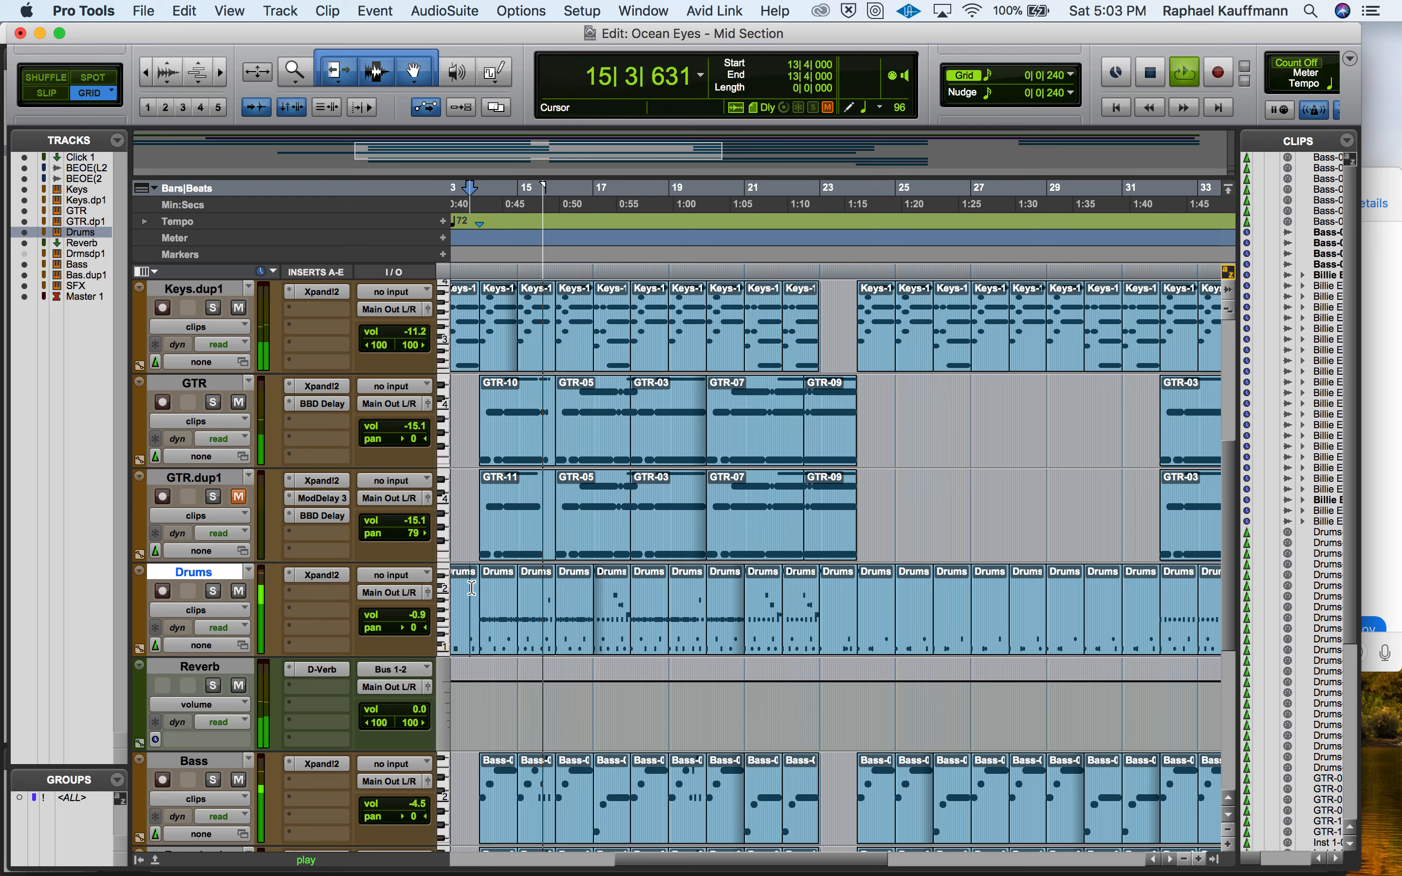
{"action": "key", "text": "space"}
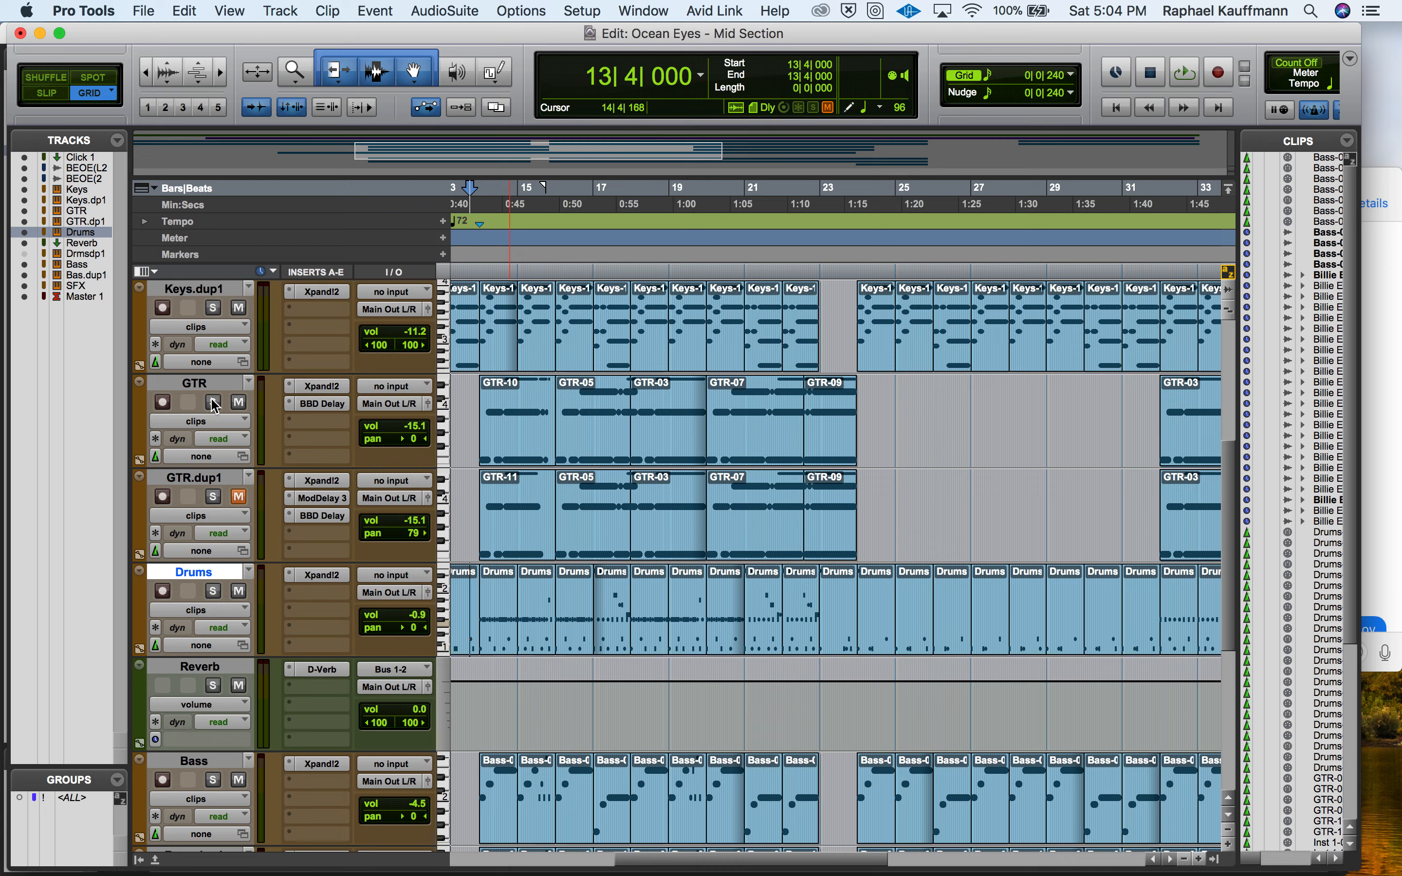
Step: Select the GTR track and place the cursor at the start of bar 13
{"action": "left_click", "coordinate": [212, 384]}
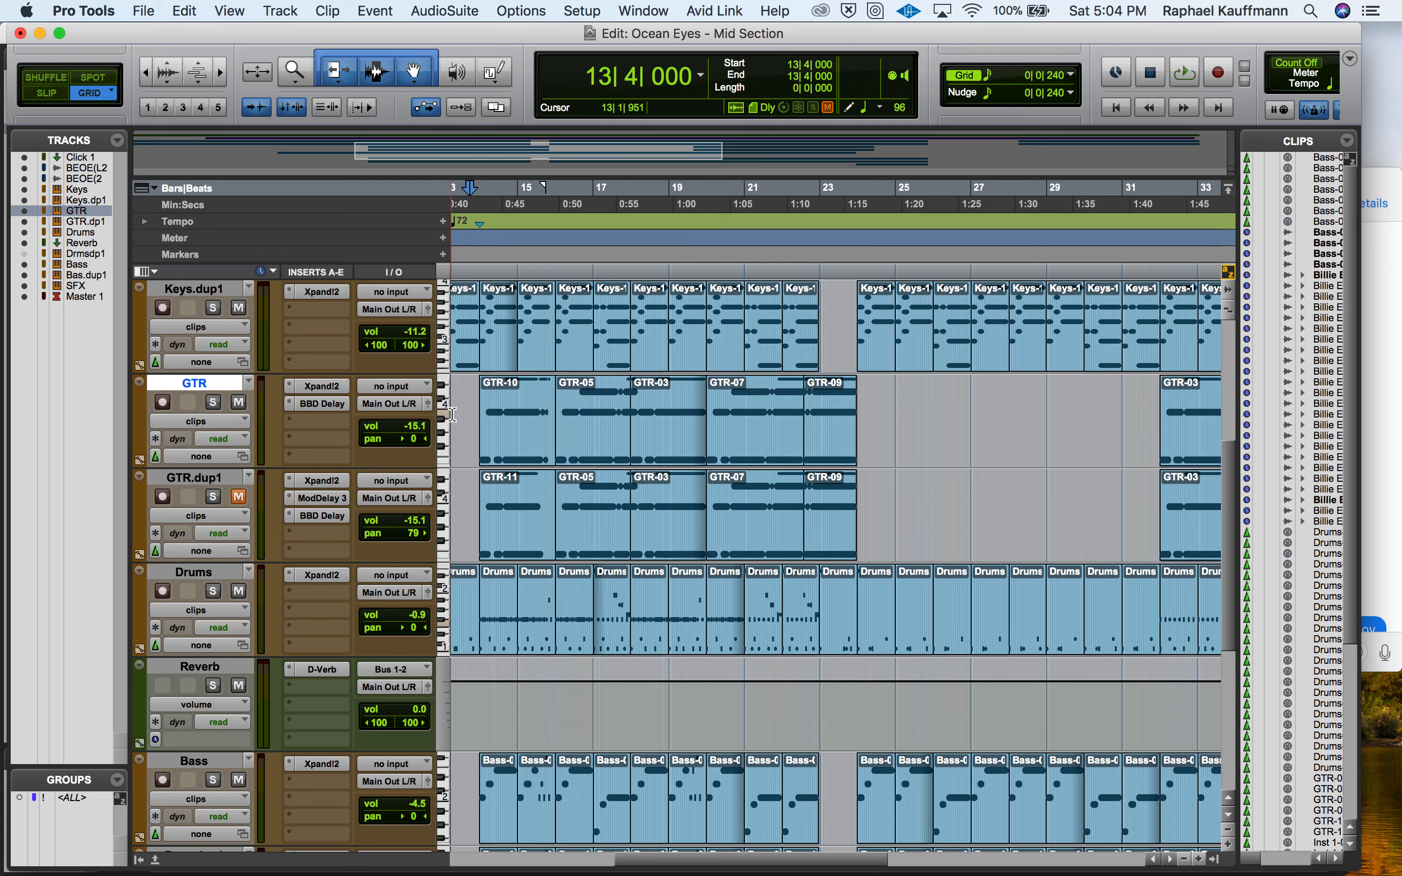
{"action": "scroll", "coordinate": [451, 414], "scroll_direction": "left", "scroll_amount": 5}
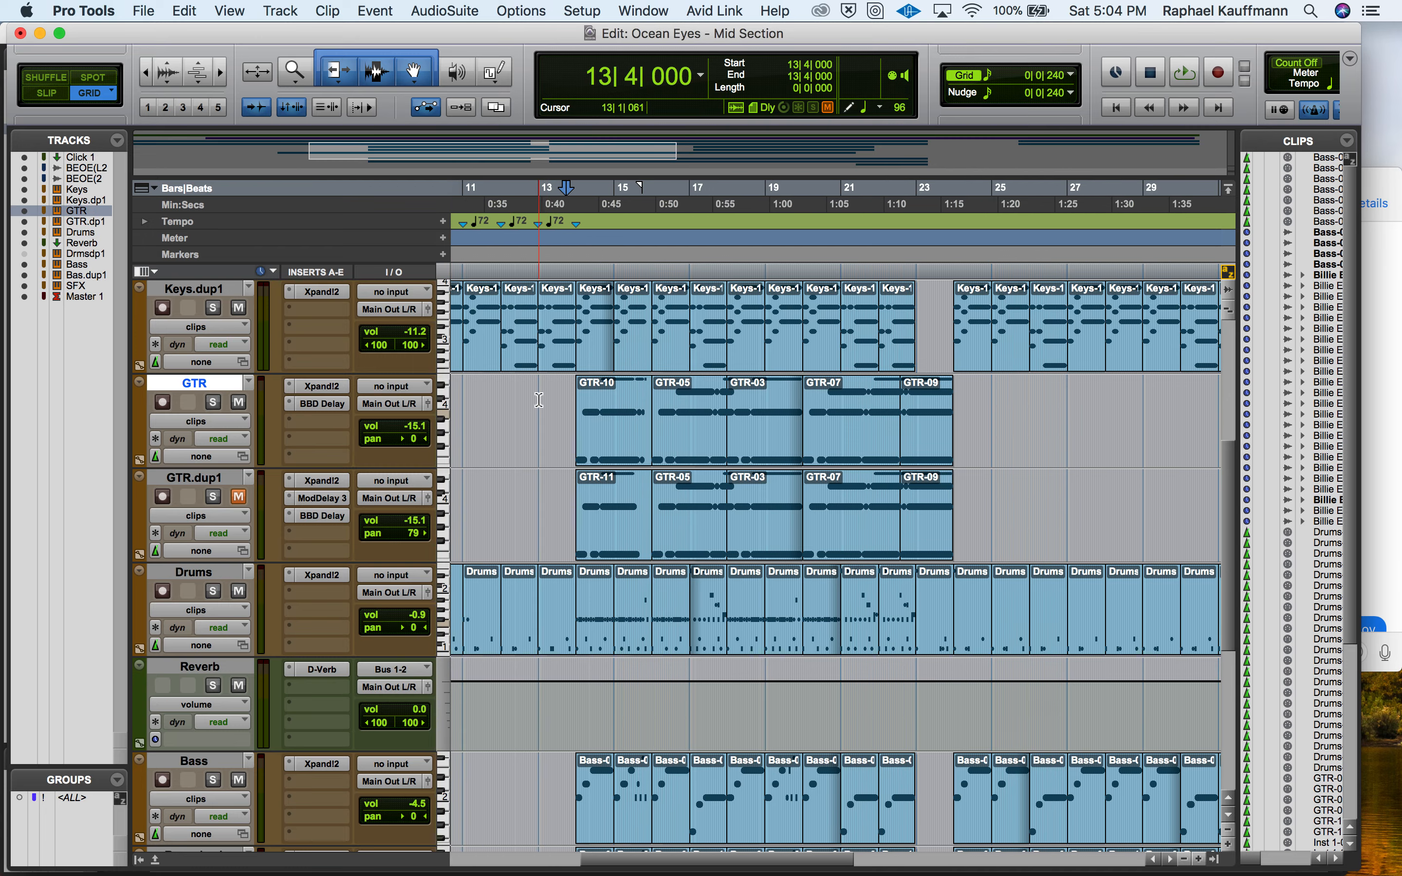
{"action": "left_click", "coordinate": [539, 399]}
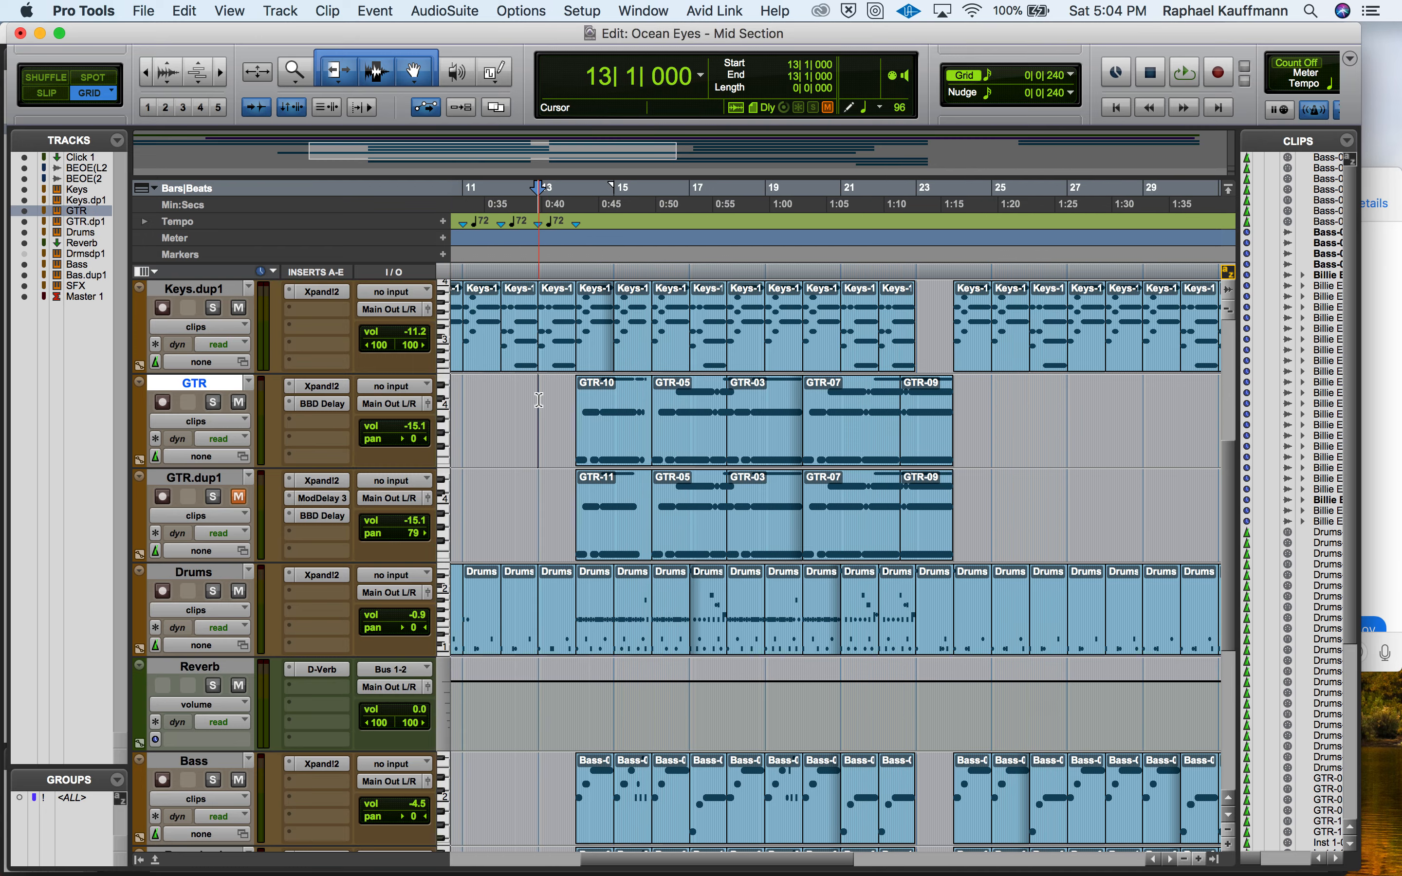
Step: Open the GTR track's Xpand!2 instrument, view its preset list without changing the preset, and close the plug-in window
{"action": "left_click", "coordinate": [323, 408]}
{"action": "left_click", "coordinate": [322, 388]}
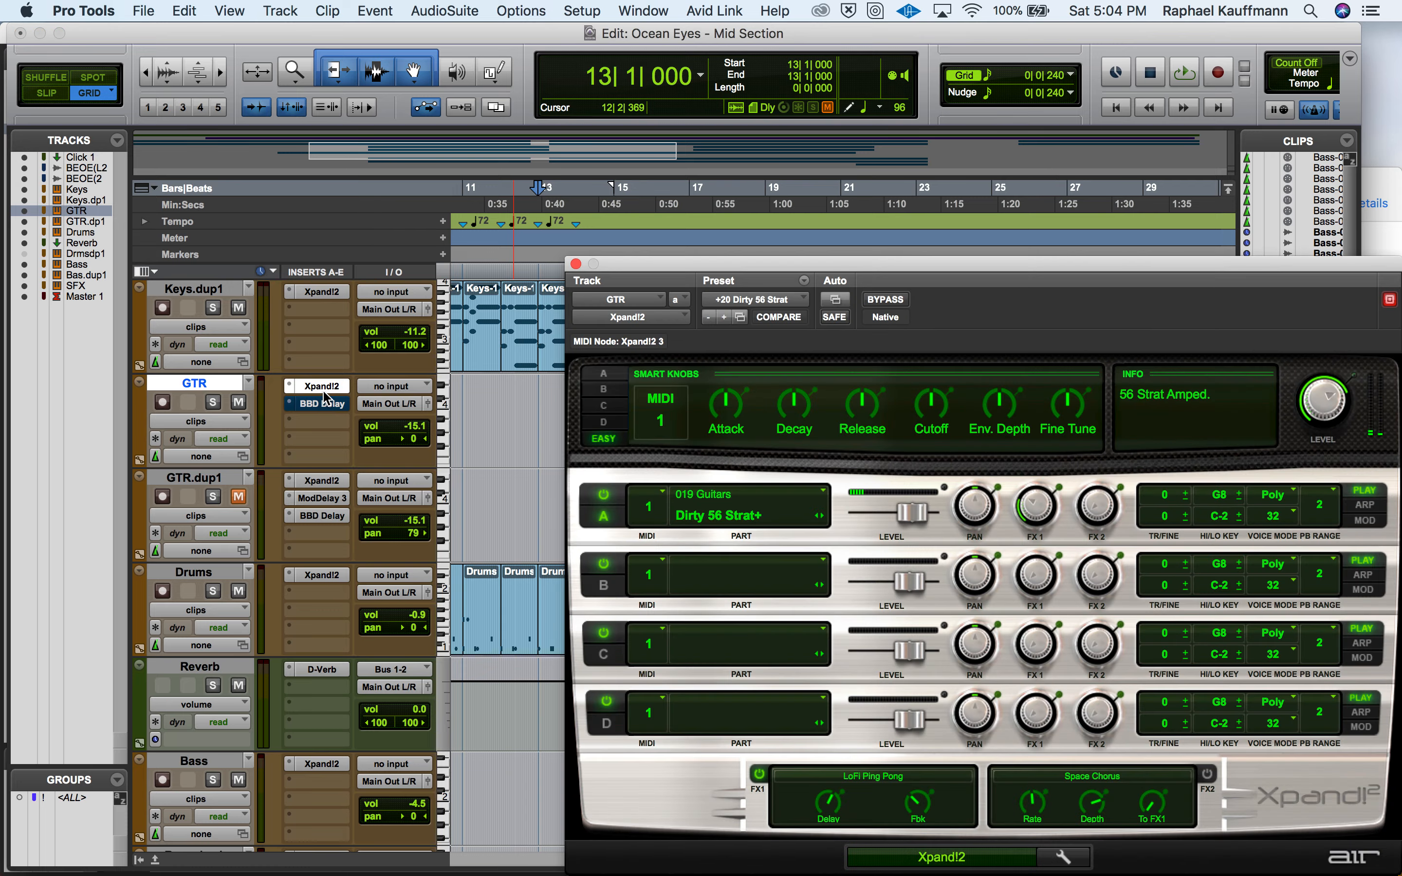
{"action": "left_click", "coordinate": [777, 303]}
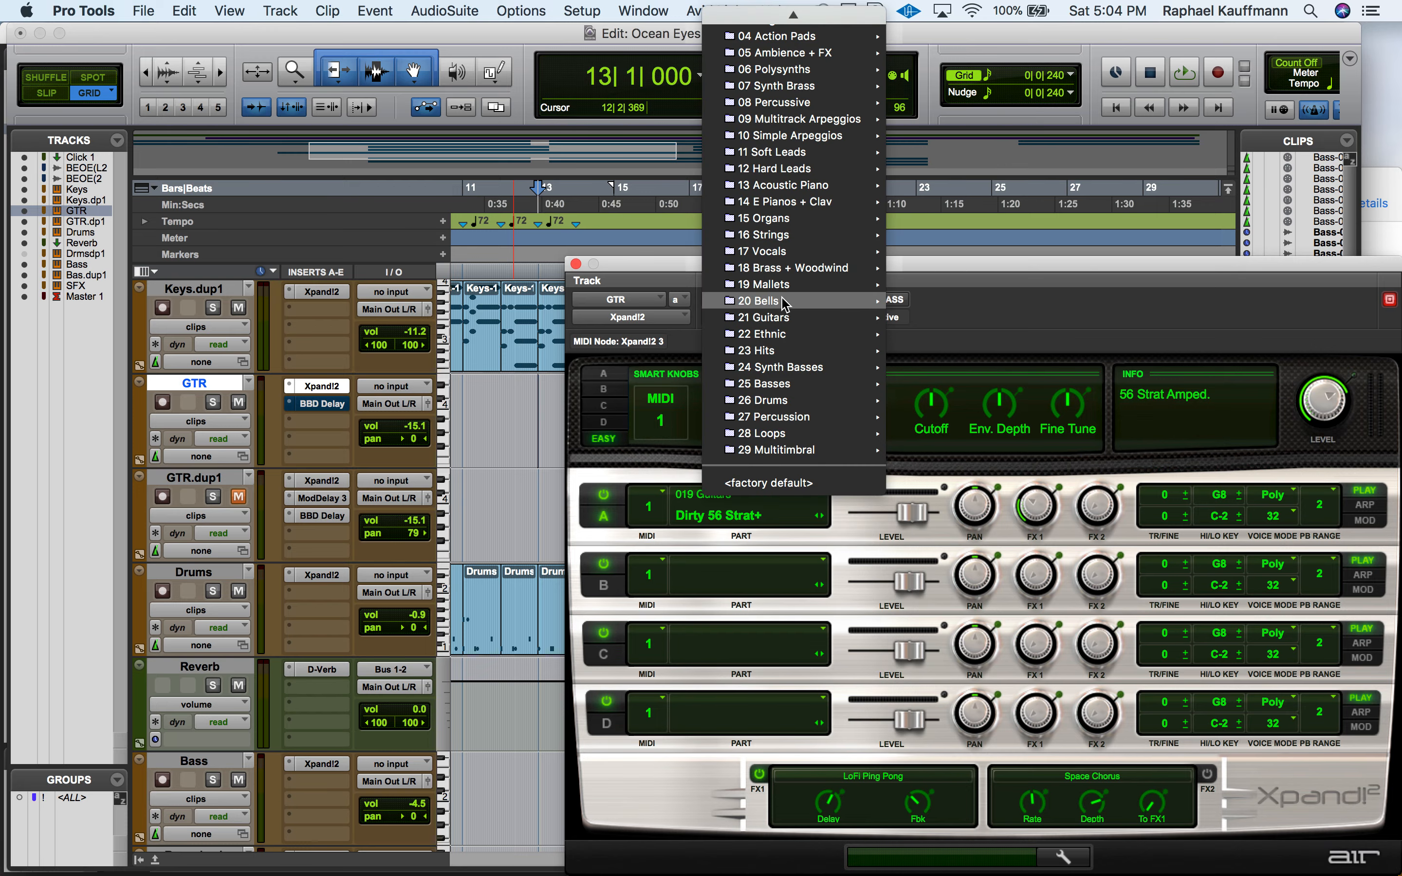
{"action": "left_click", "coordinate": [652, 267]}
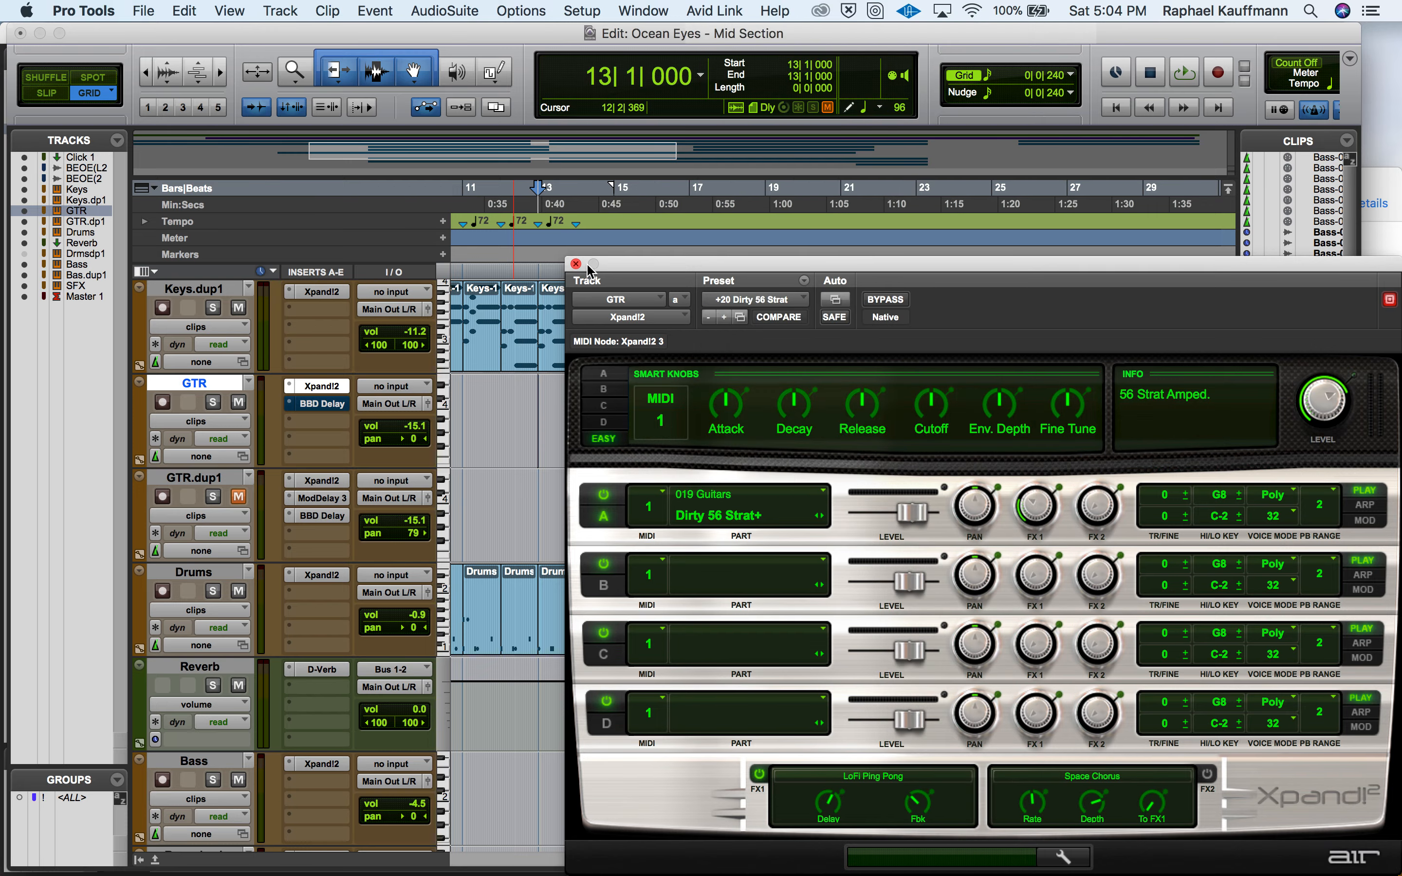
{"action": "left_click", "coordinate": [552, 264]}
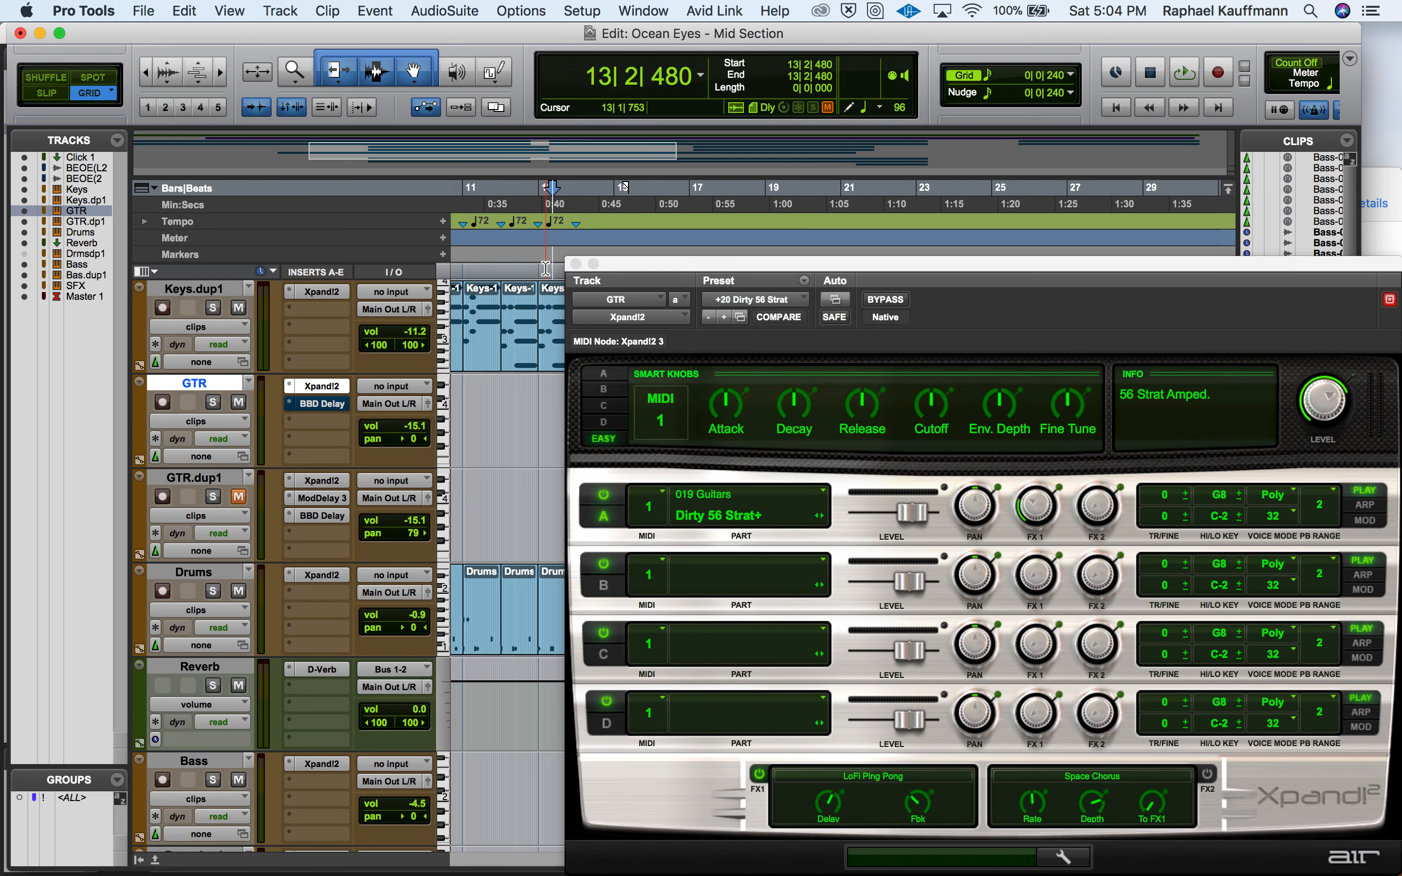
{"action": "left_click", "coordinate": [575, 265]}
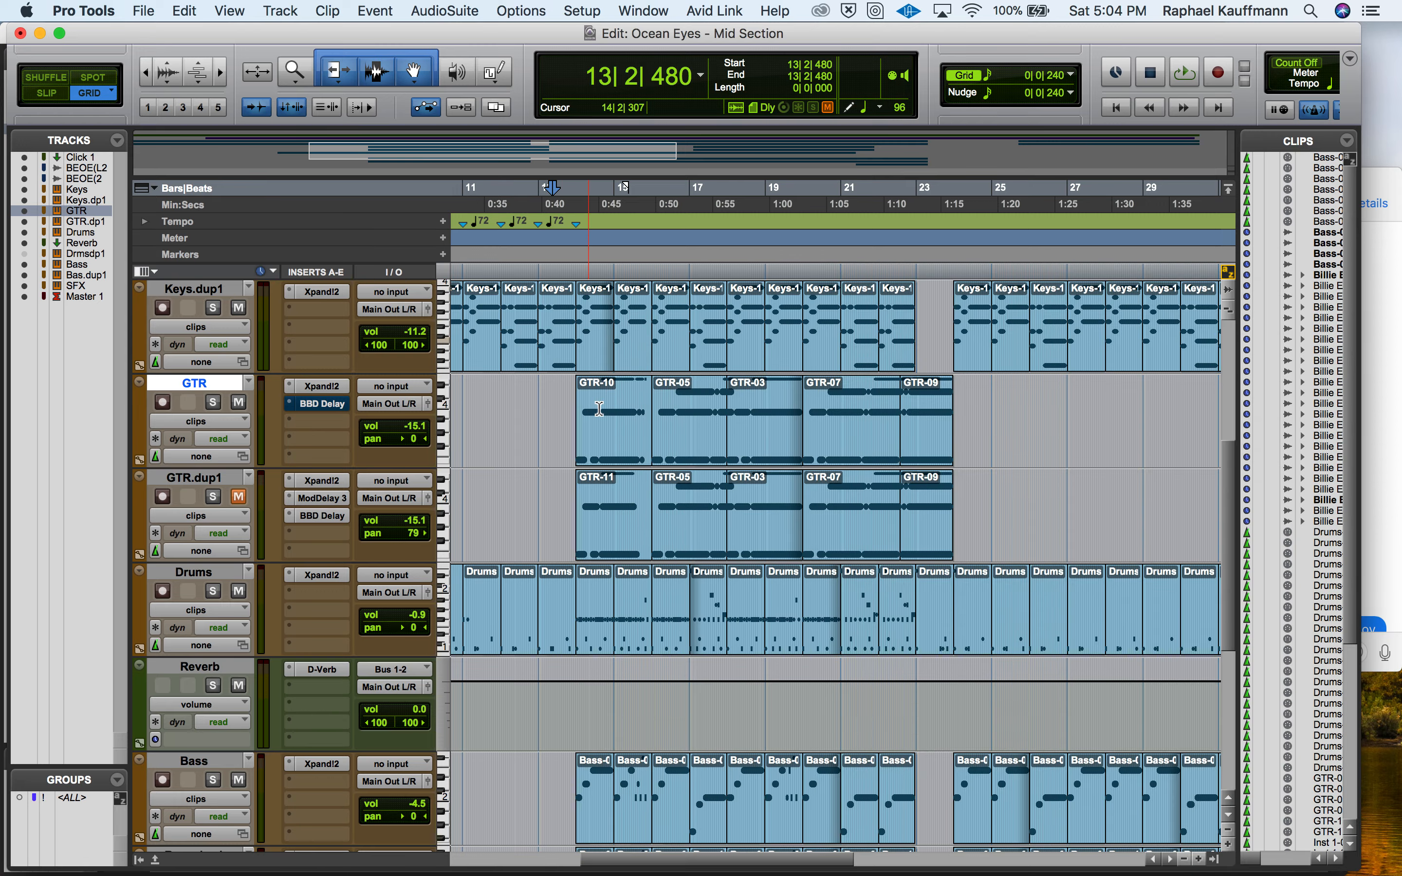
Step: Select the GTR-10 clip at bar 14, solo the GTR track, and play the guitar part alone
{"action": "left_click", "coordinate": [622, 457]}
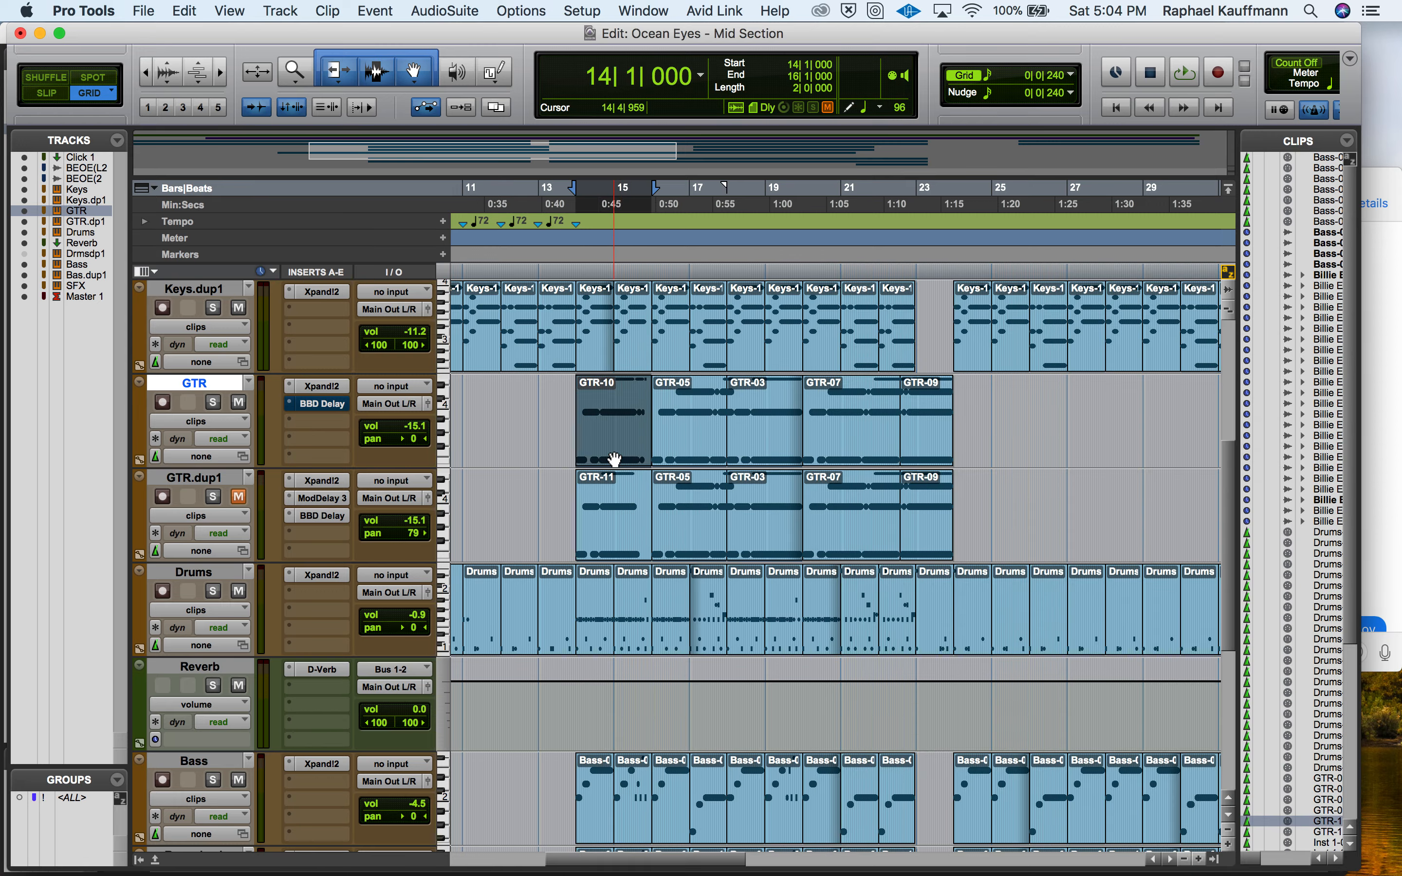
{"action": "key", "text": "space"}
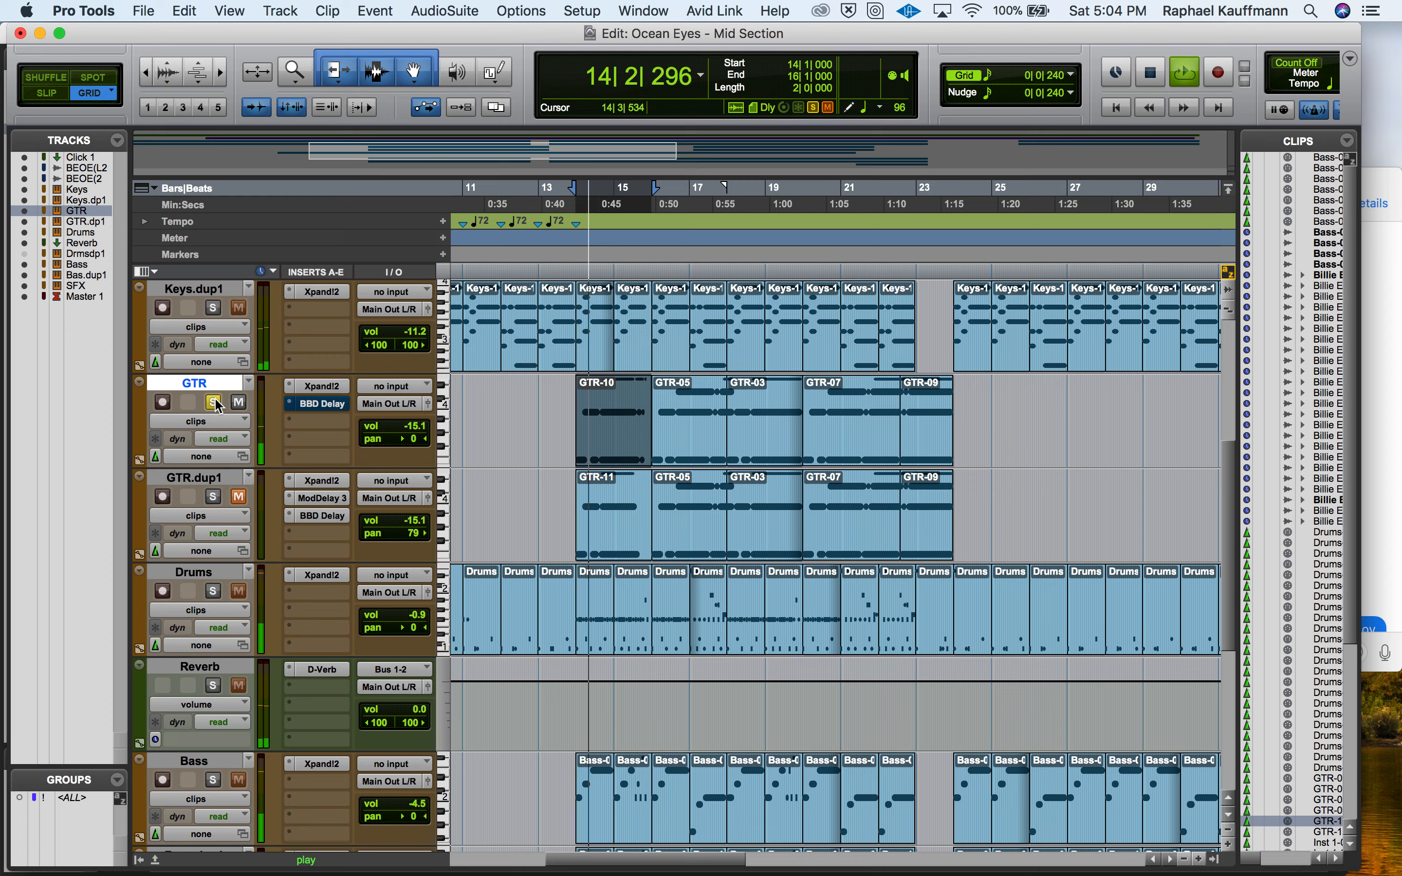
{"action": "left_click", "coordinate": [214, 403]}
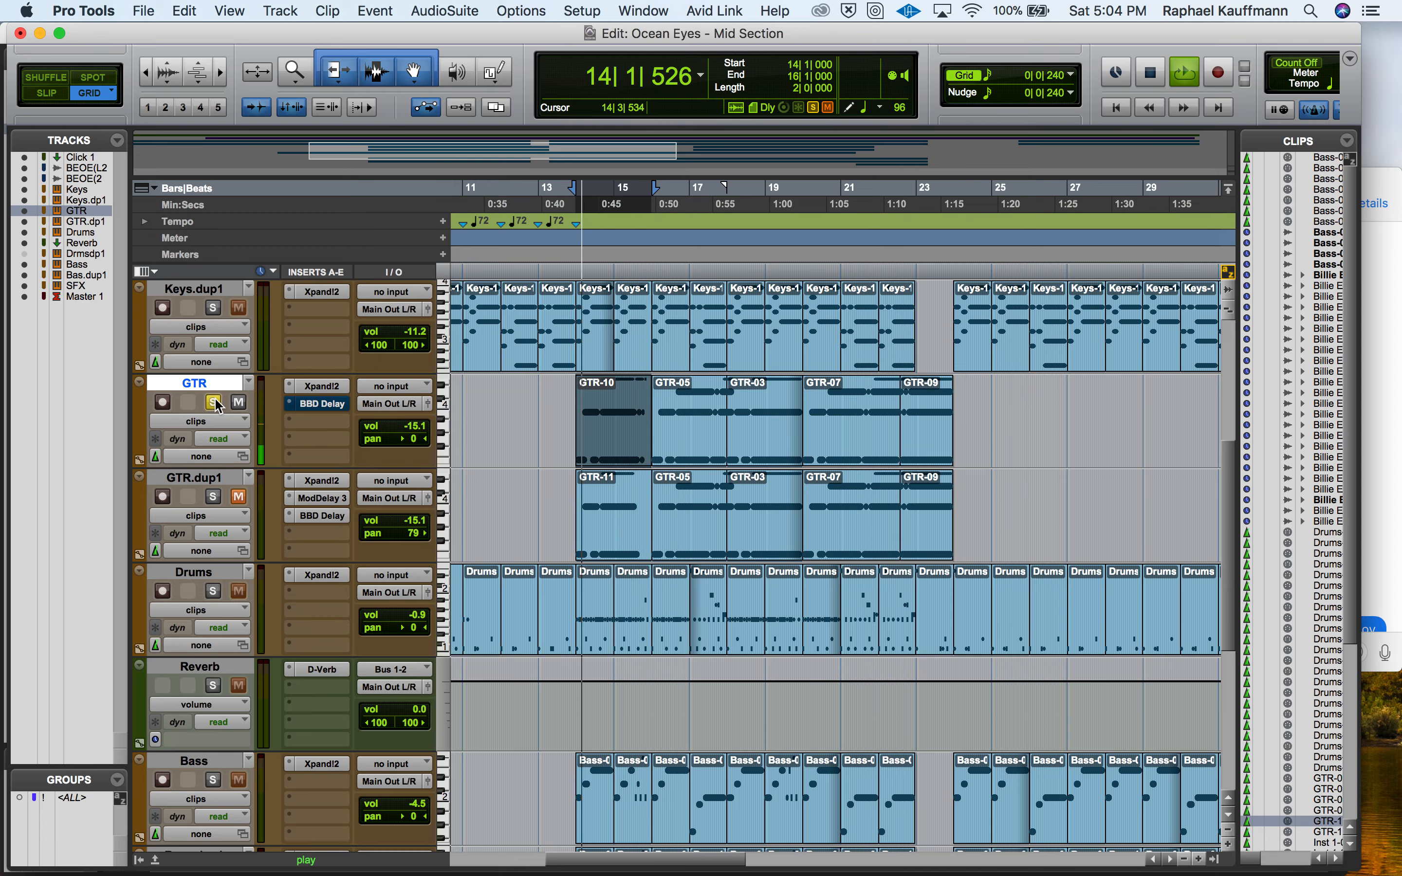
{"action": "key", "text": "space"}
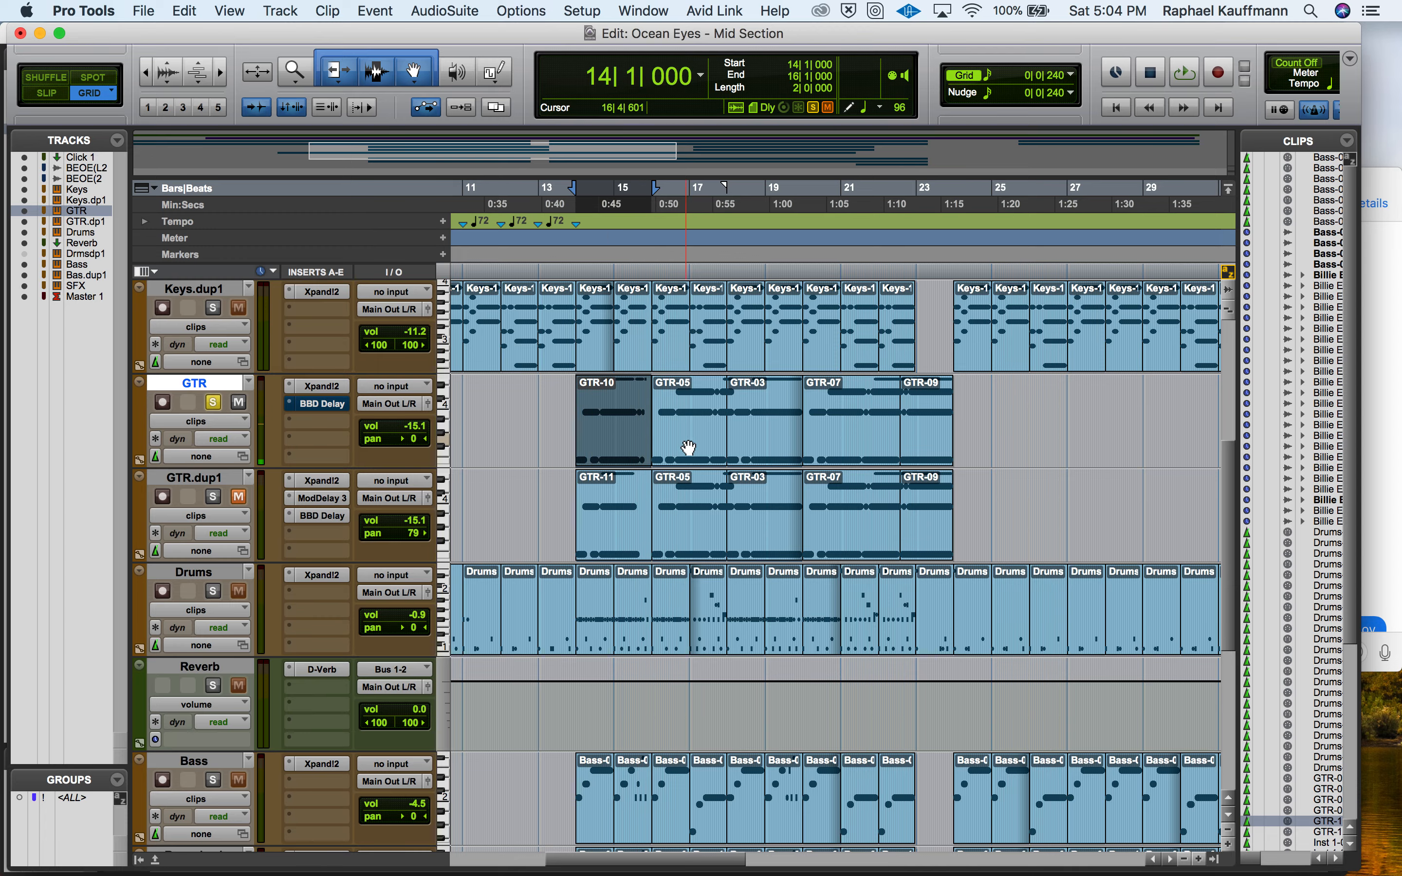
Step: Open the GTR-10 clip in the MIDI Editor and refine its grid to 1/32 note, then to 1/64 note
{"action": "double_click", "coordinate": [612, 444]}
{"action": "scroll", "coordinate": [638, 520], "scroll_direction": "right", "scroll_amount": 5}
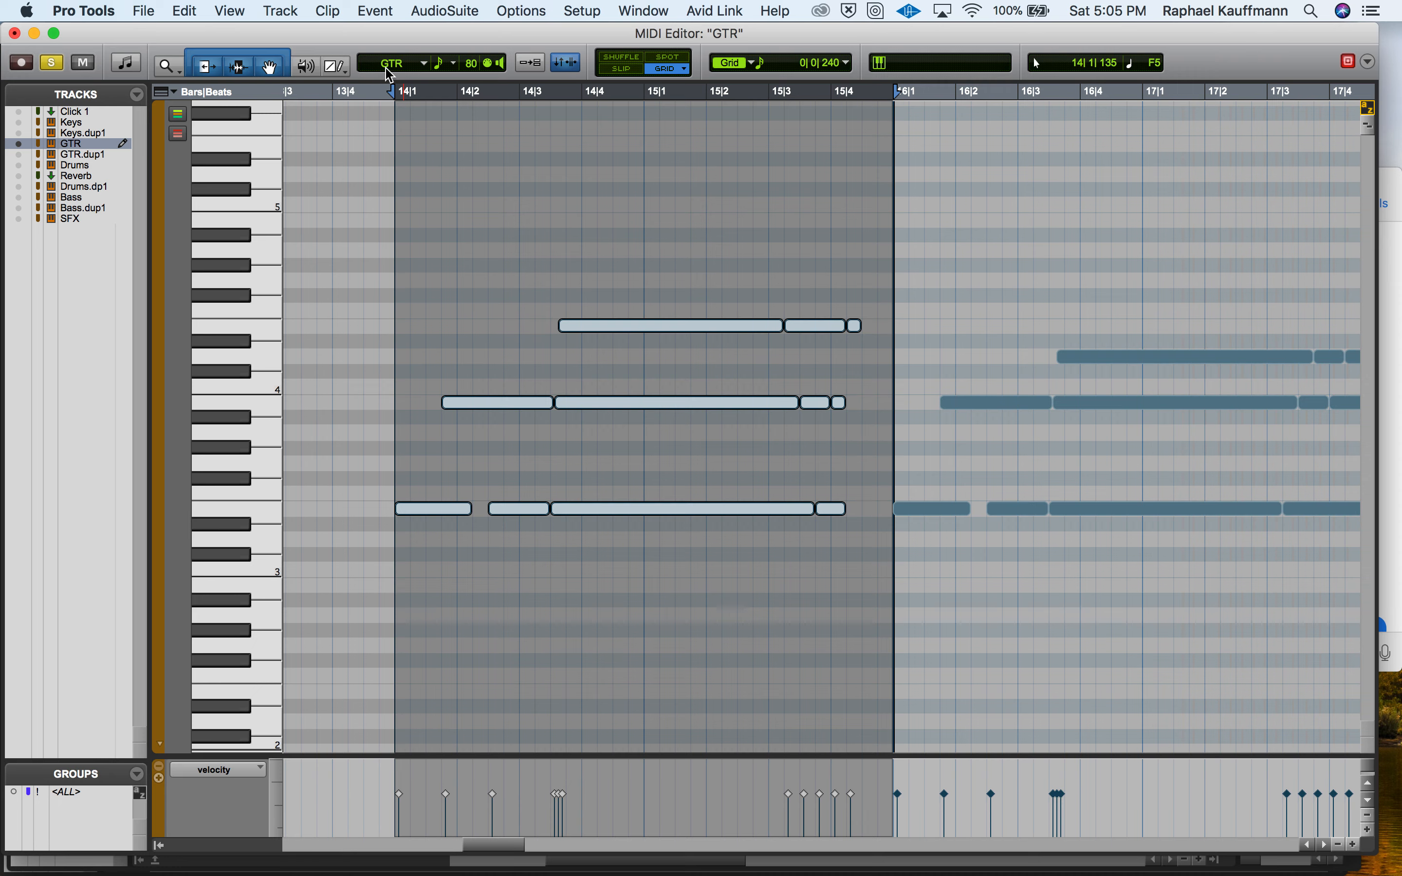
{"action": "left_click", "coordinate": [781, 60]}
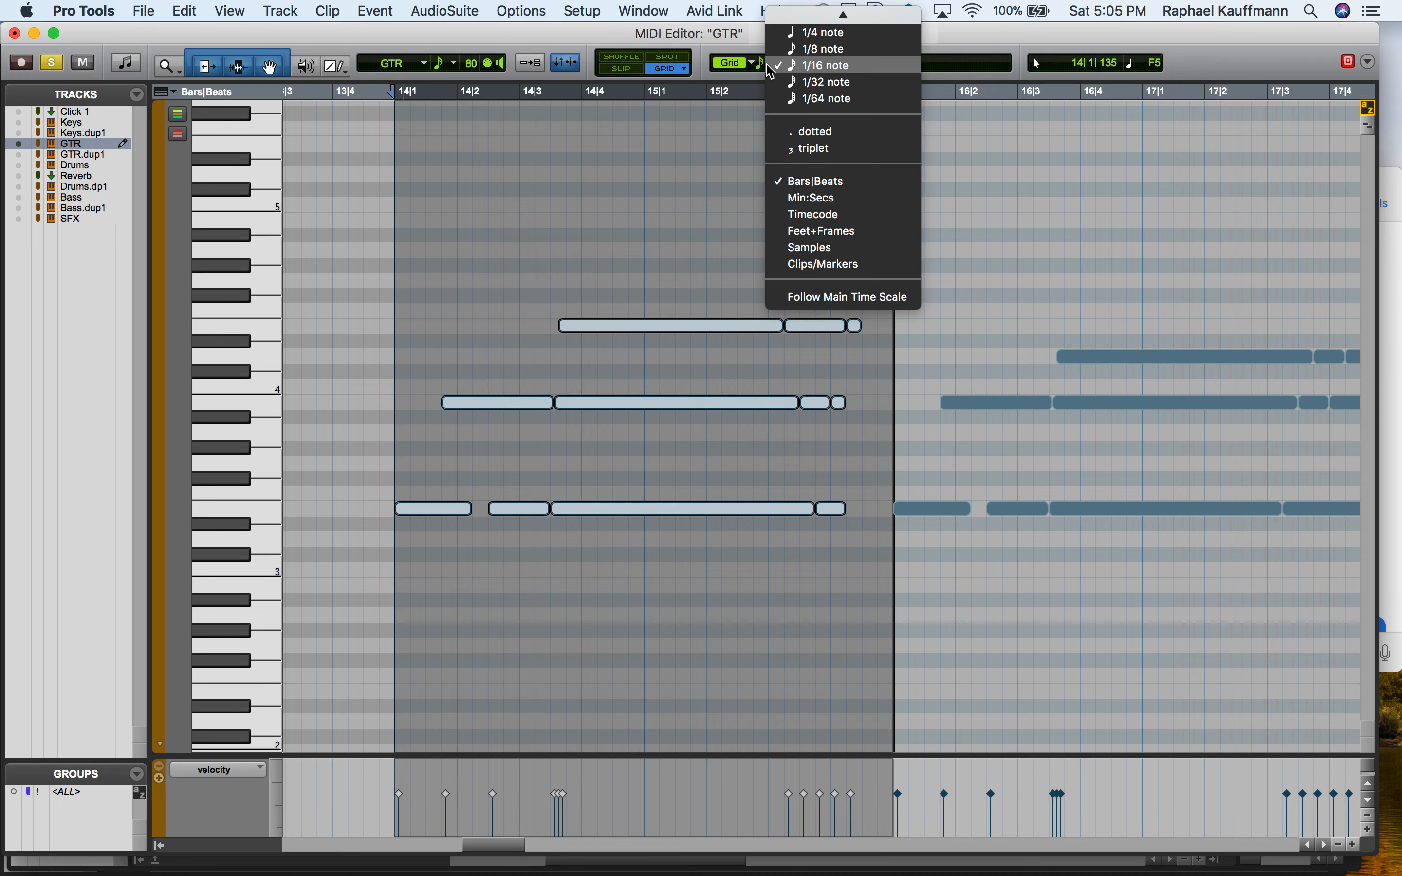
{"action": "left_click", "coordinate": [791, 84]}
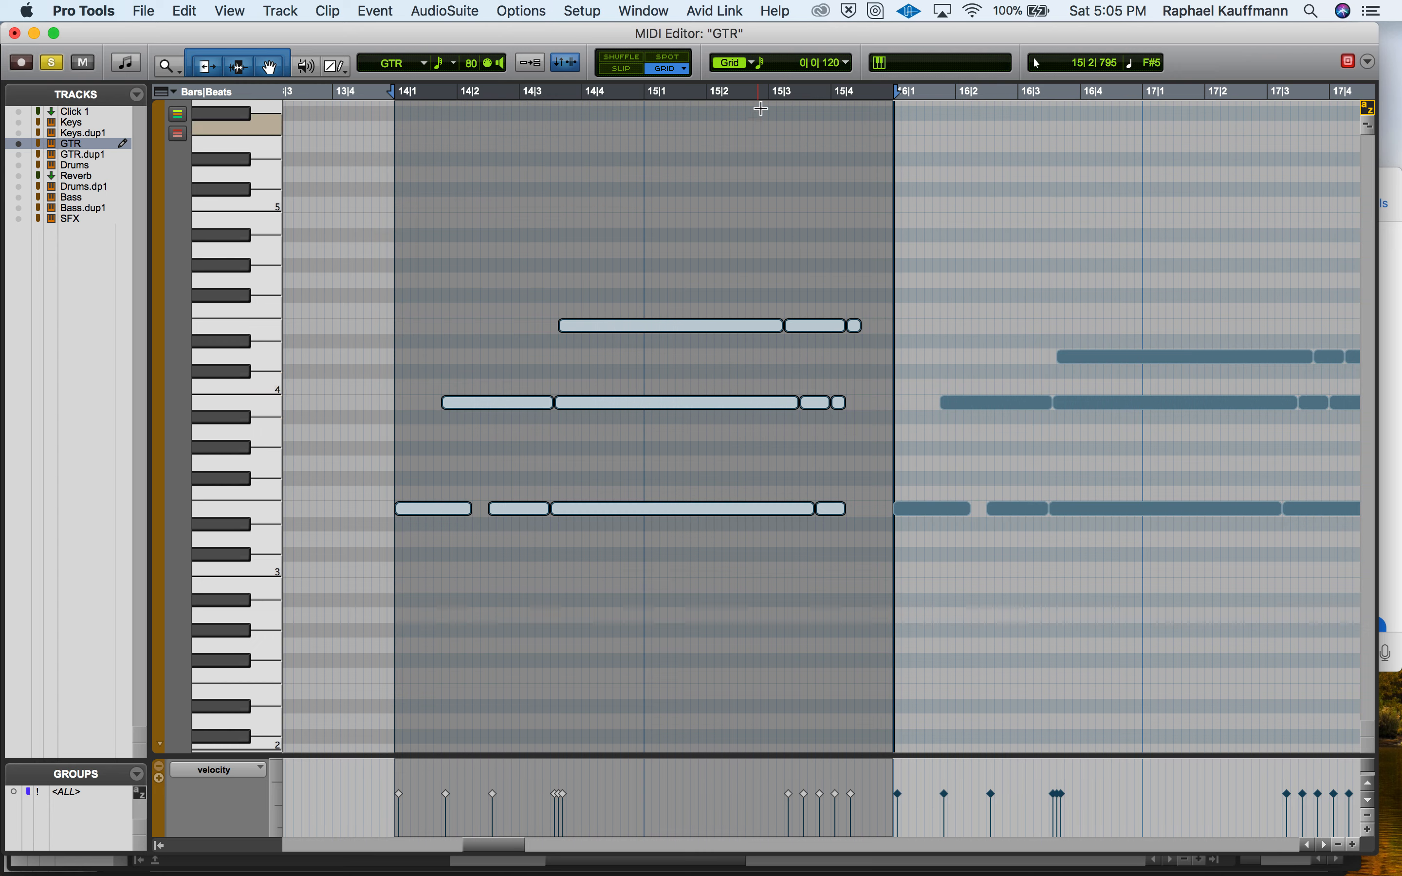
{"action": "left_click", "coordinate": [761, 63]}
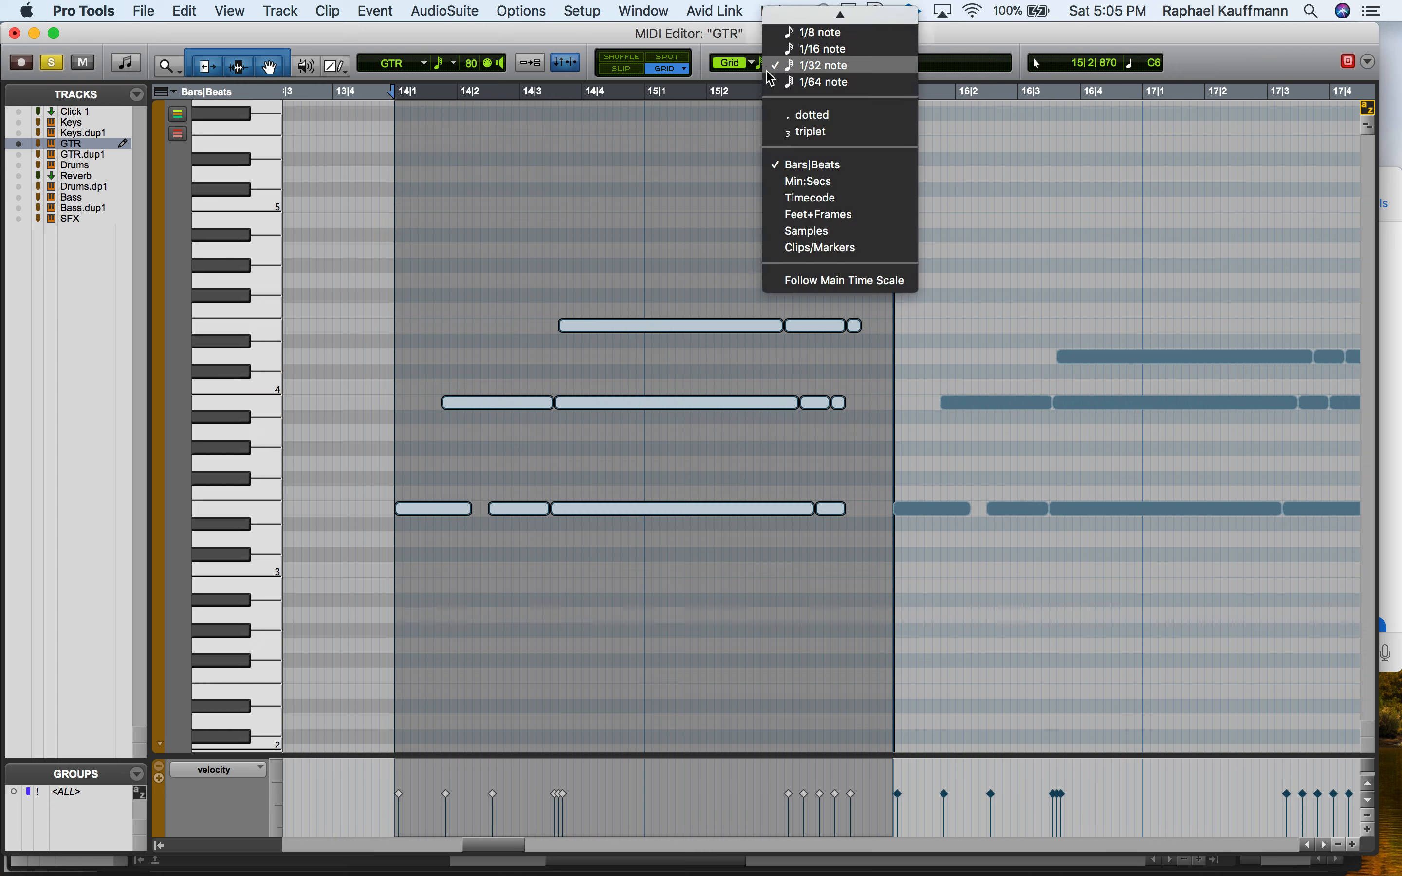
{"action": "left_click", "coordinate": [771, 83]}
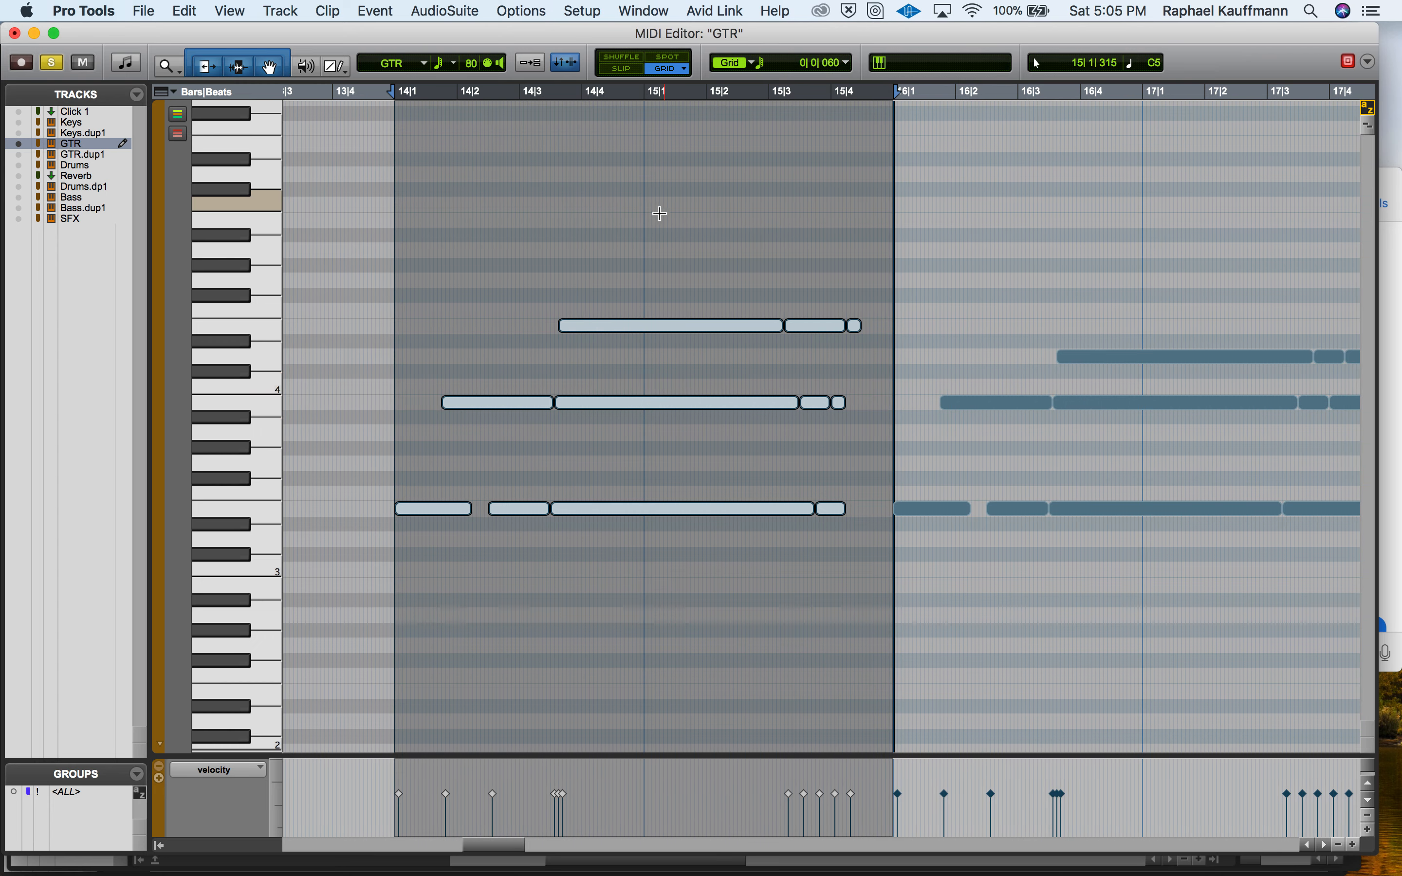
Step: Audition the staggered chord notes around beat 3 of bar 14 one by one, from lowest to highest
{"action": "left_click", "coordinate": [560, 308]}
{"action": "key", "text": "super+bracketright"}
{"action": "key", "text": "super+bracketright"}
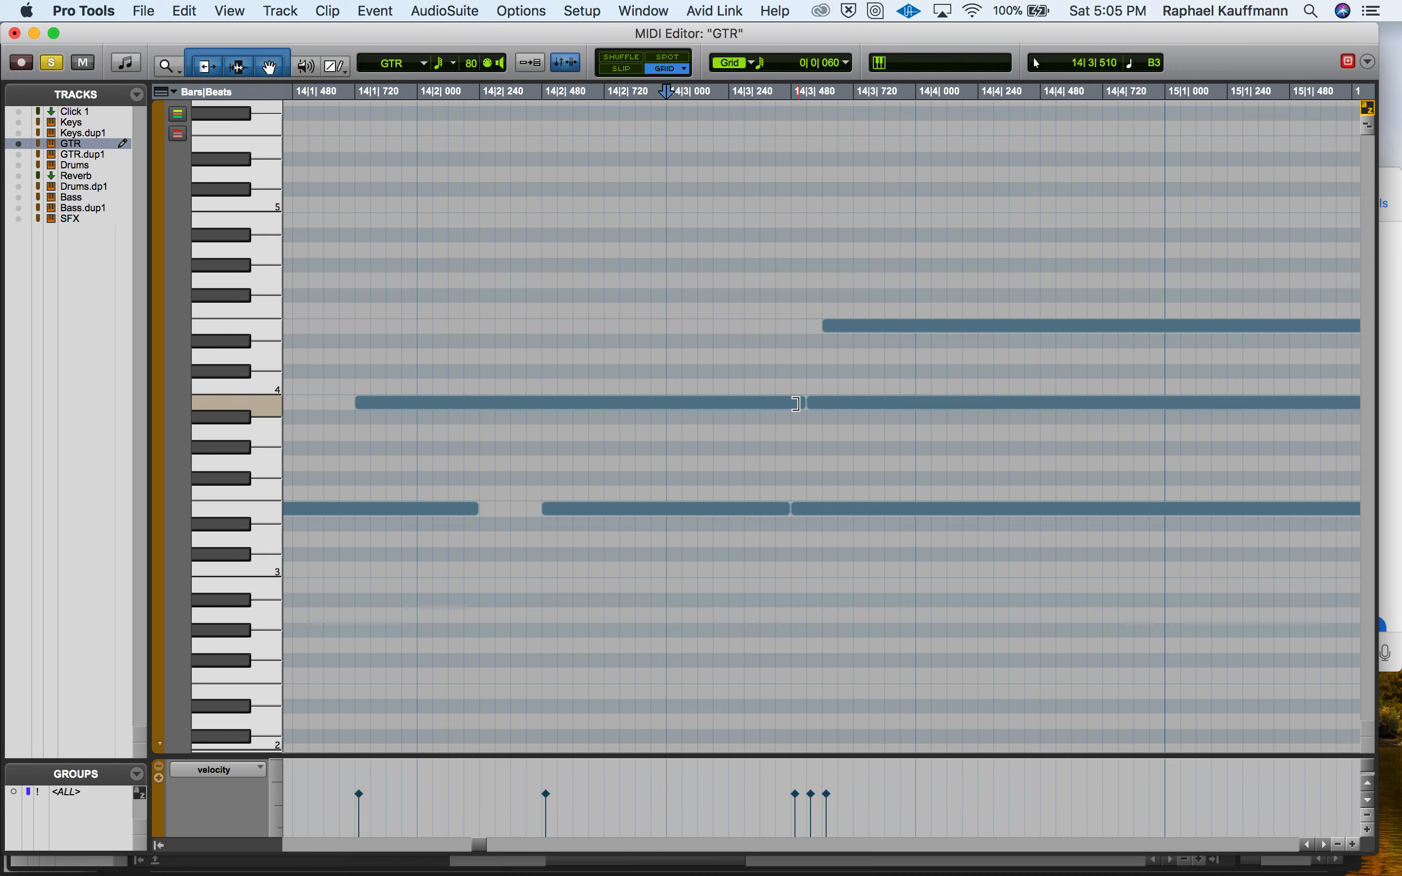
{"action": "left_click", "coordinate": [813, 512]}
{"action": "left_click", "coordinate": [829, 405]}
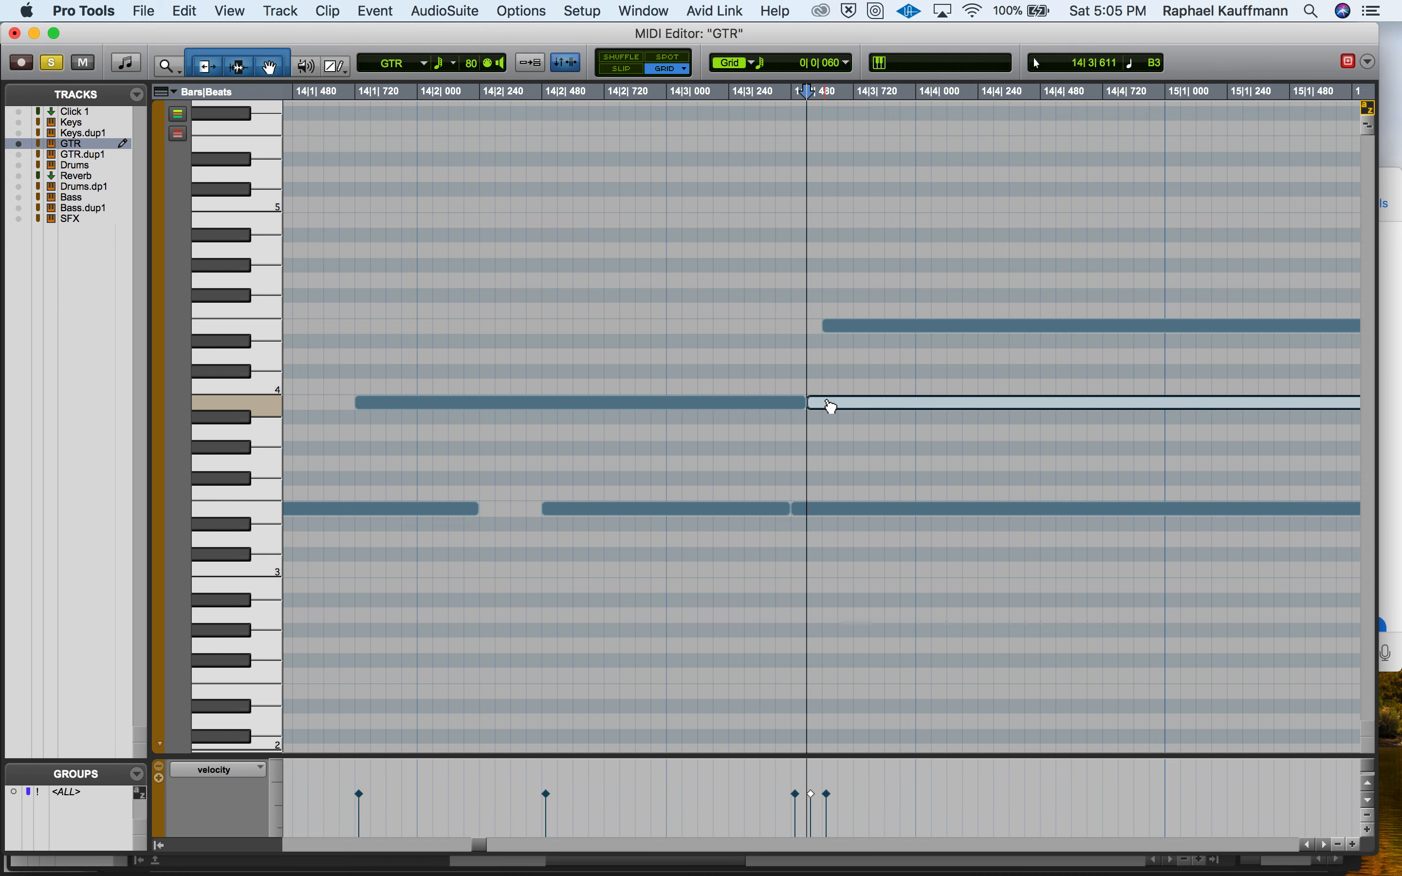
{"action": "left_click", "coordinate": [851, 326]}
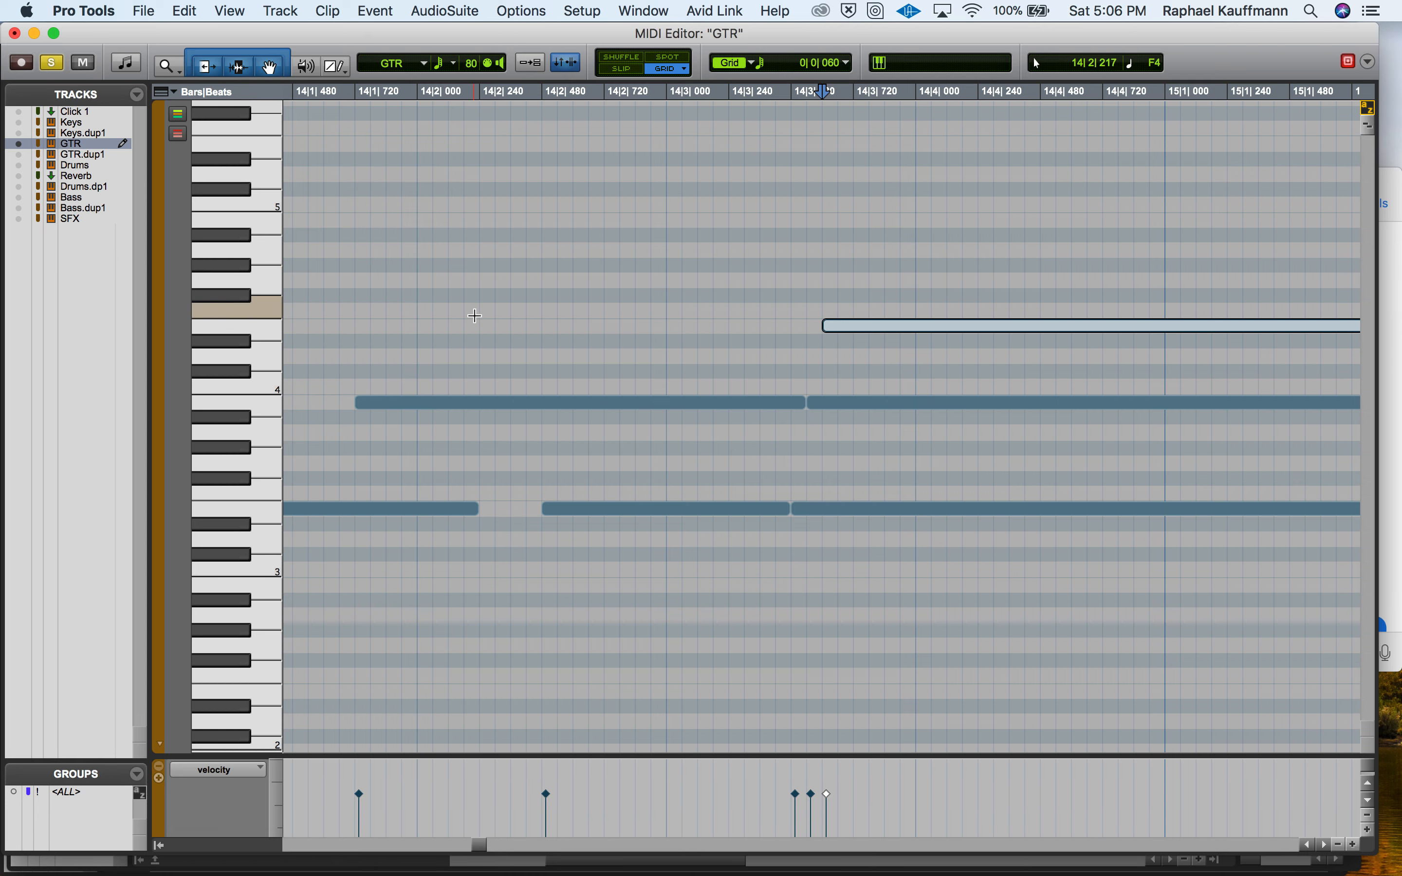
Step: Set the MIDI Editor grid back to 1/16 note
{"action": "key", "text": "super+bracketleft"}
{"action": "key", "text": "super+bracketleft"}
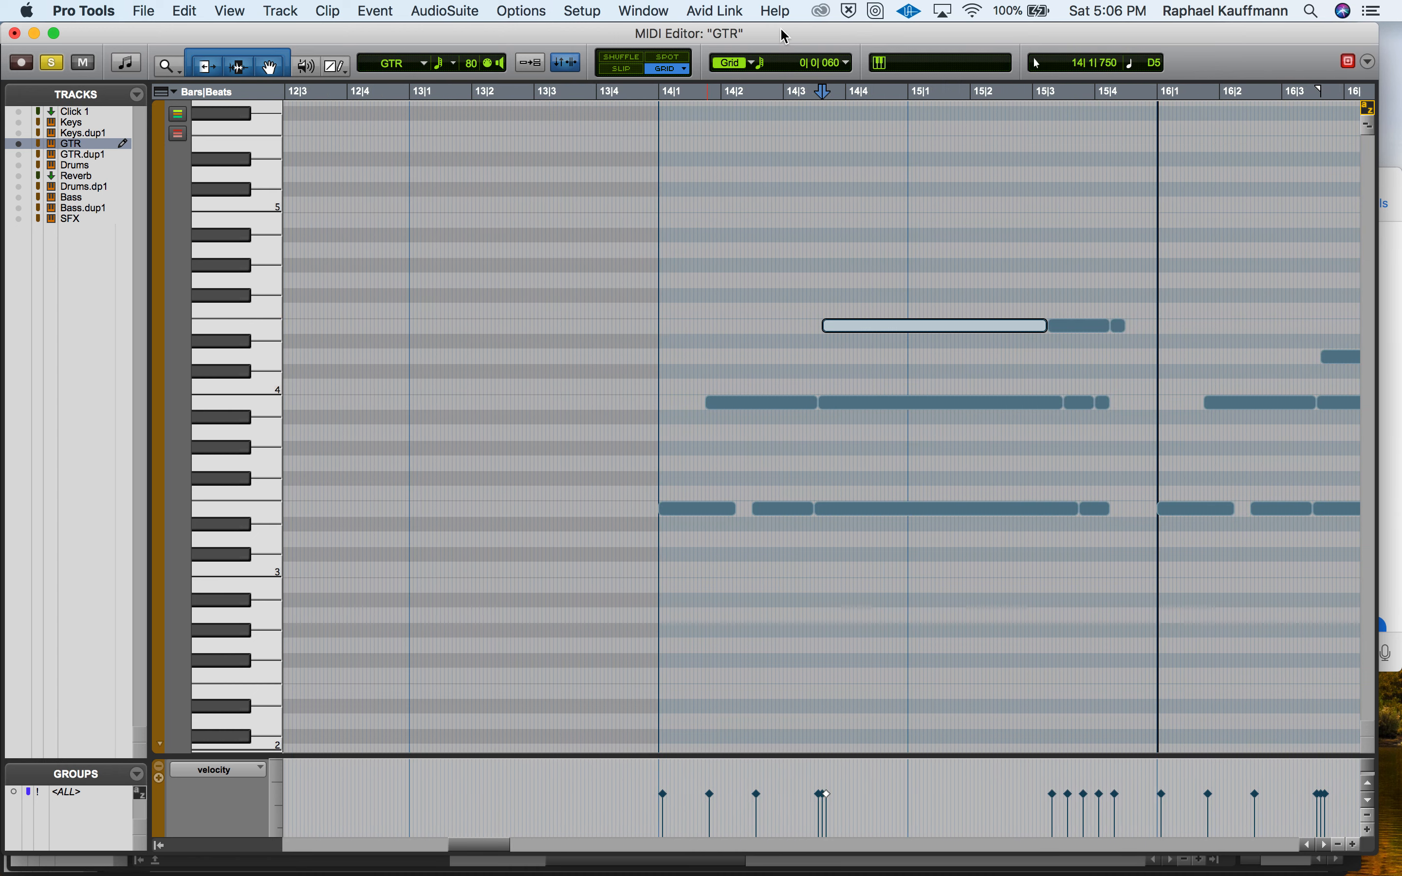
{"action": "left_click", "coordinate": [771, 64]}
{"action": "left_click", "coordinate": [785, 27]}
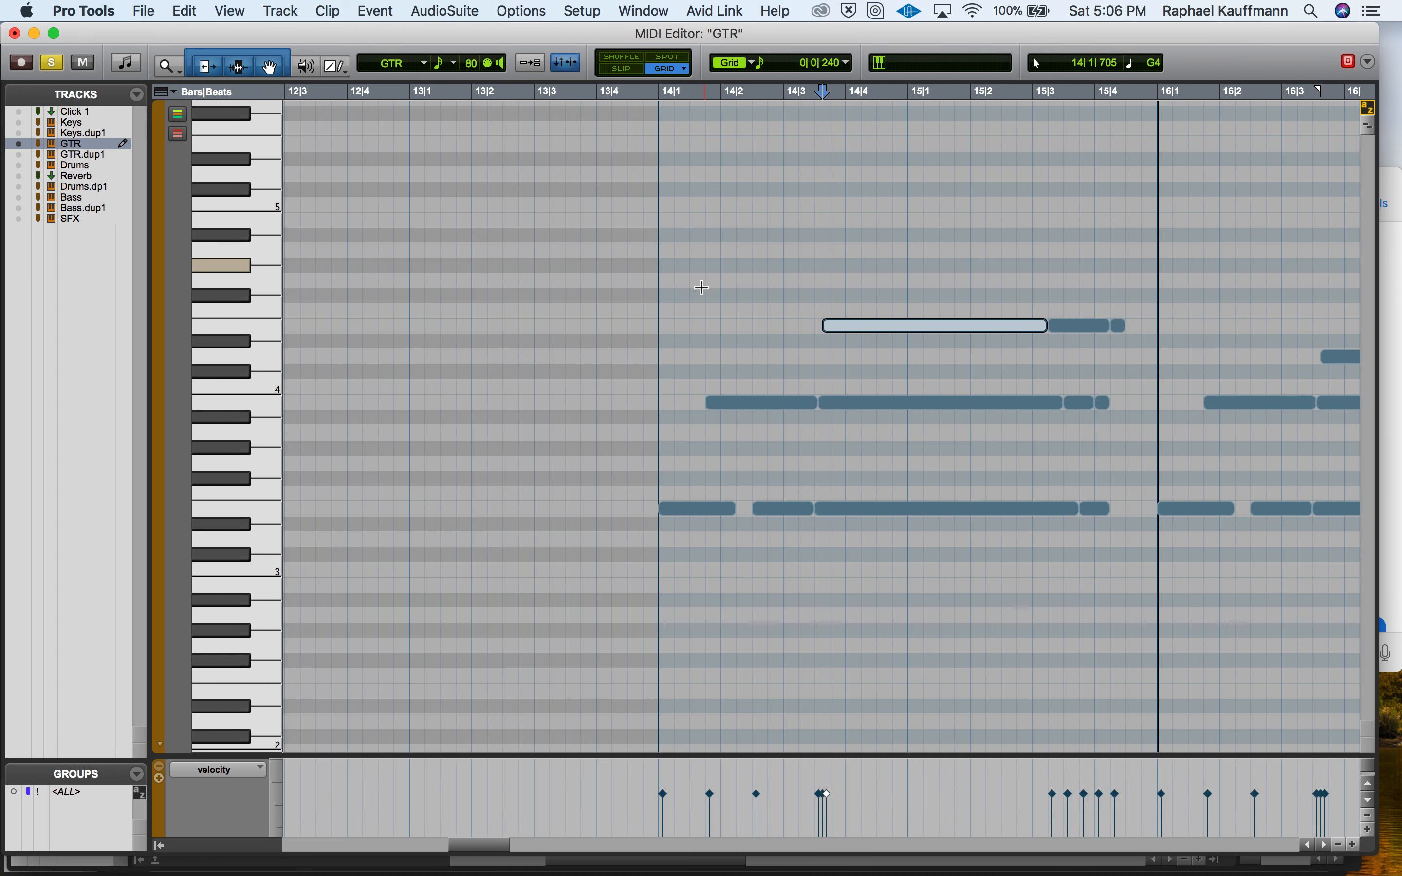
Step: Play the guitar part from bar 14, then audition the three staggered chord notes near the end of beat 3 in bar 16
{"action": "left_click", "coordinate": [664, 326]}
{"action": "key", "text": "space"}
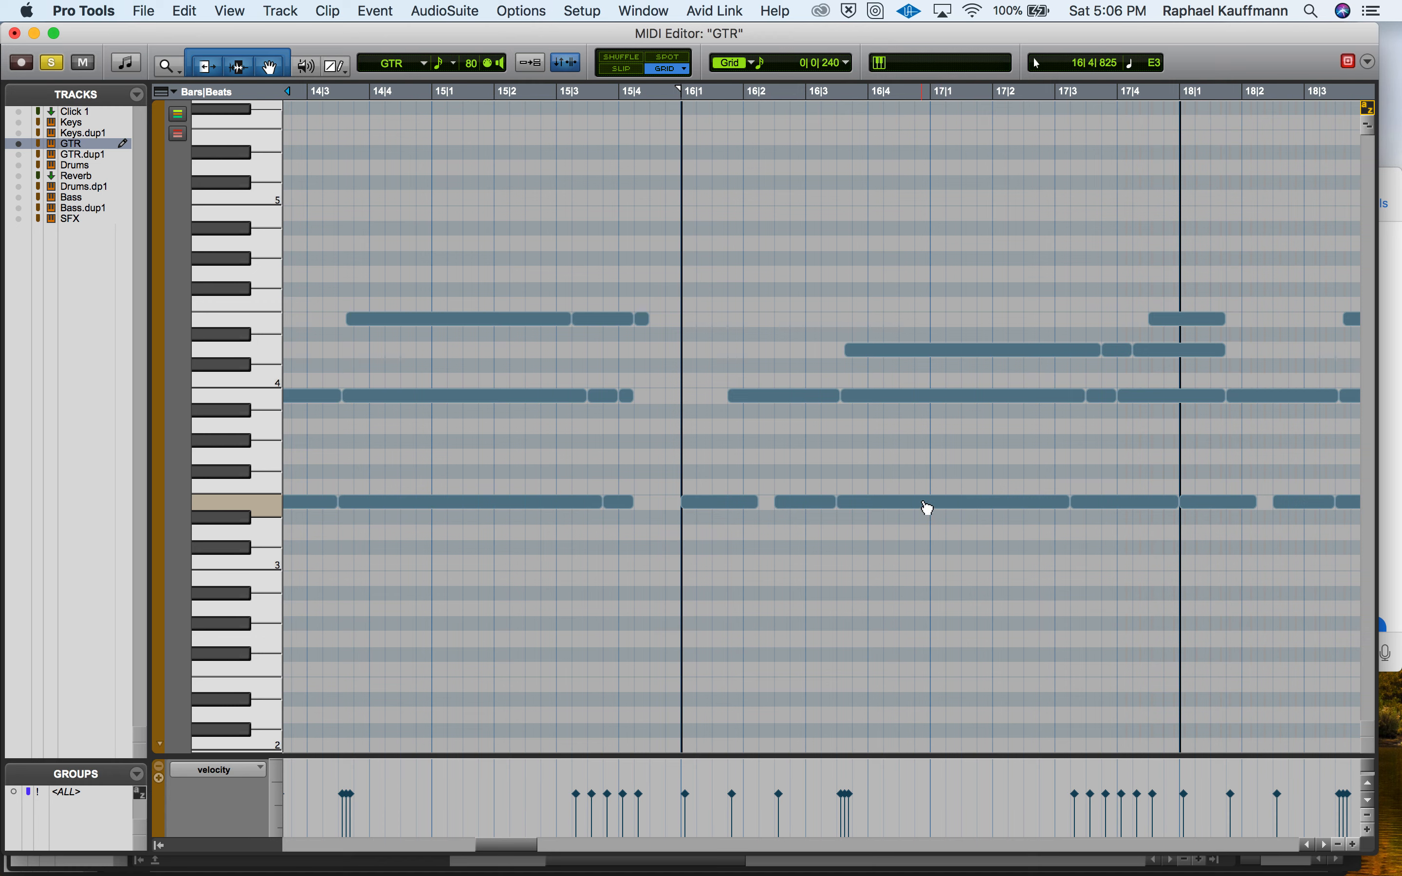
{"action": "left_click", "coordinate": [926, 507]}
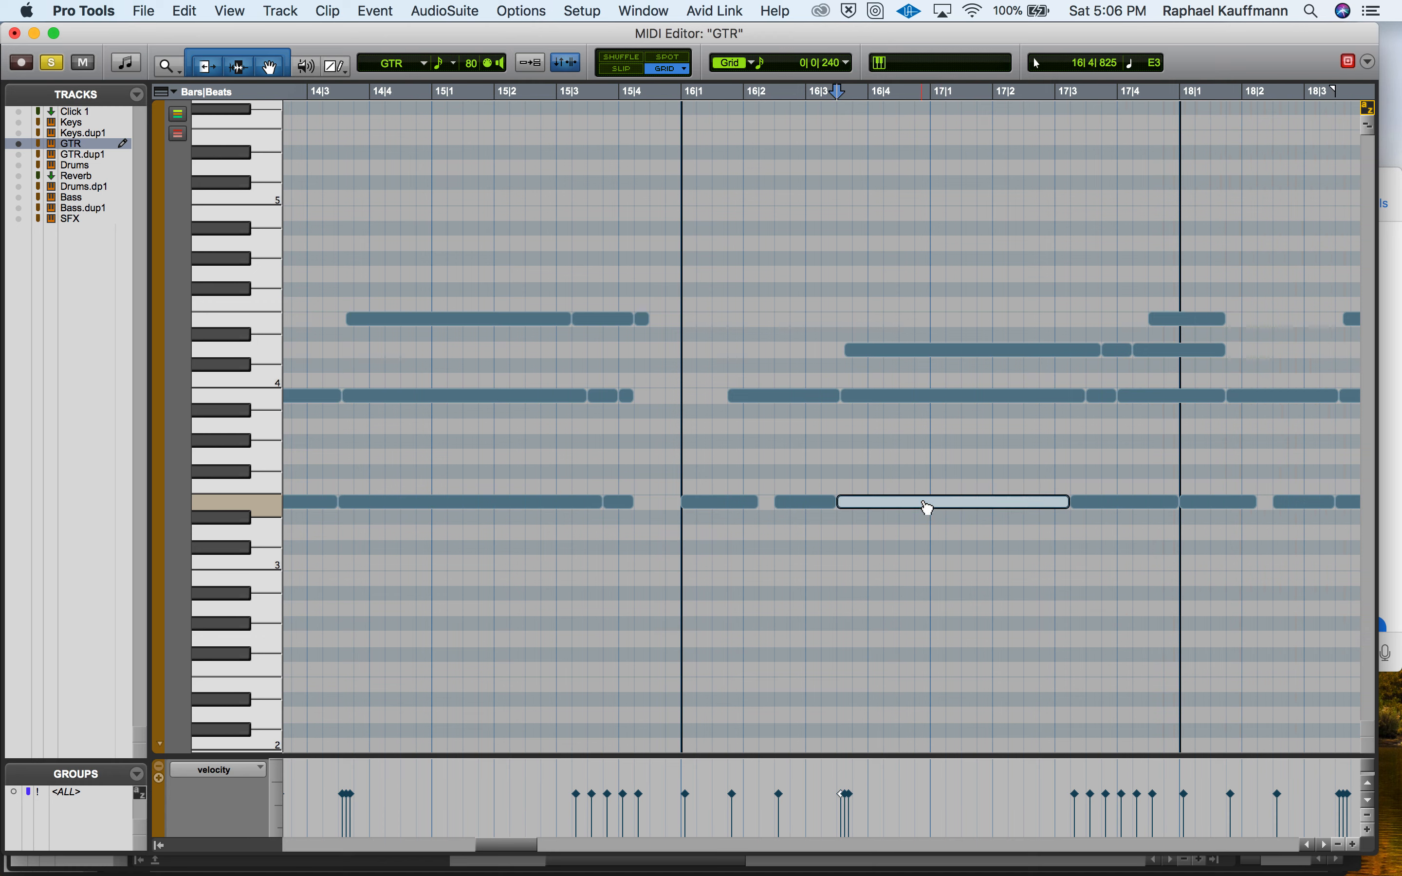
{"action": "left_click_drag", "start_coordinate": [926, 507], "coordinate": [889, 404]}
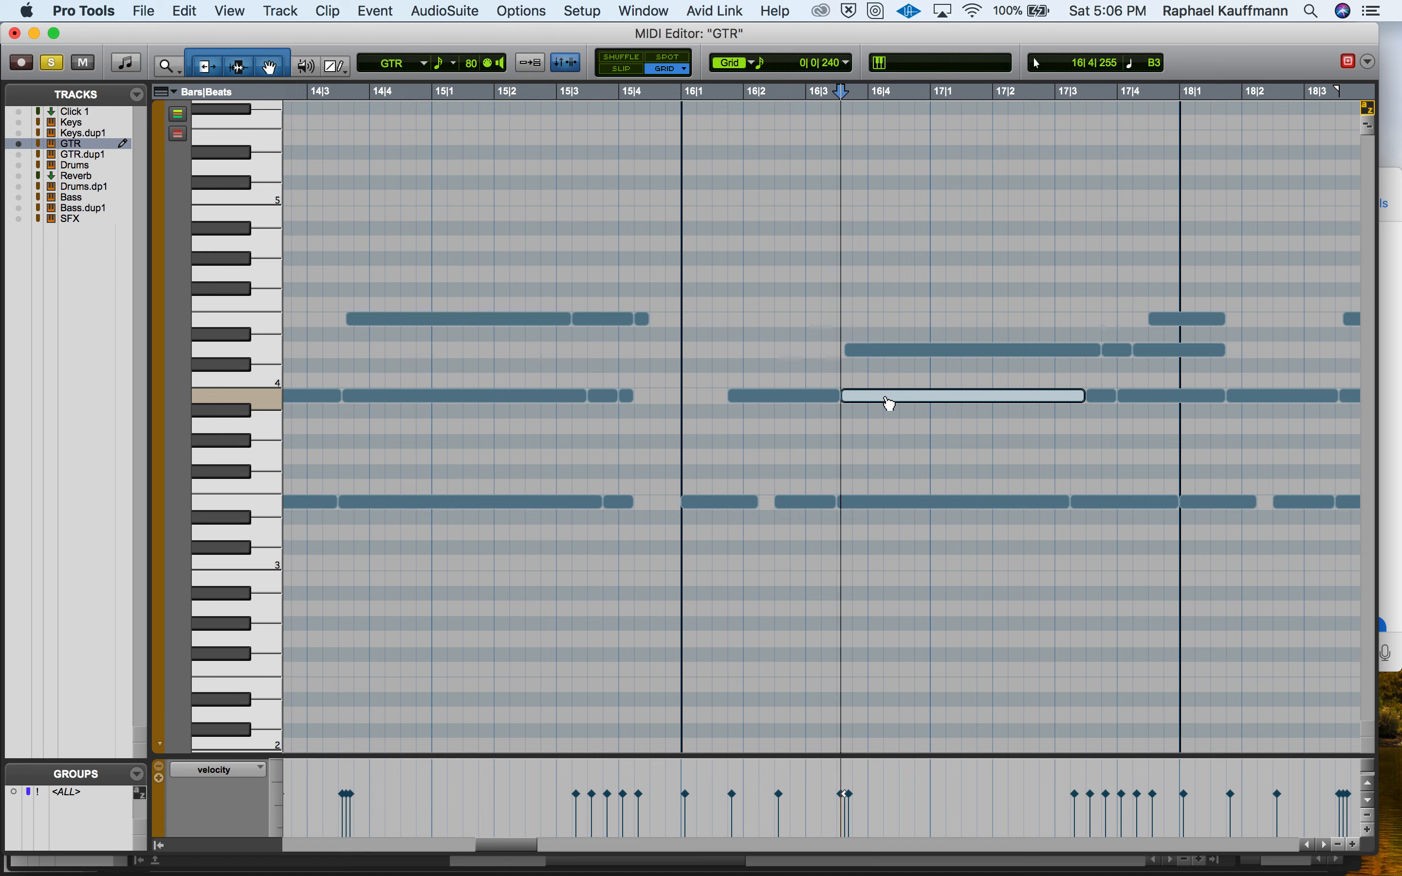
{"action": "left_click", "coordinate": [893, 355]}
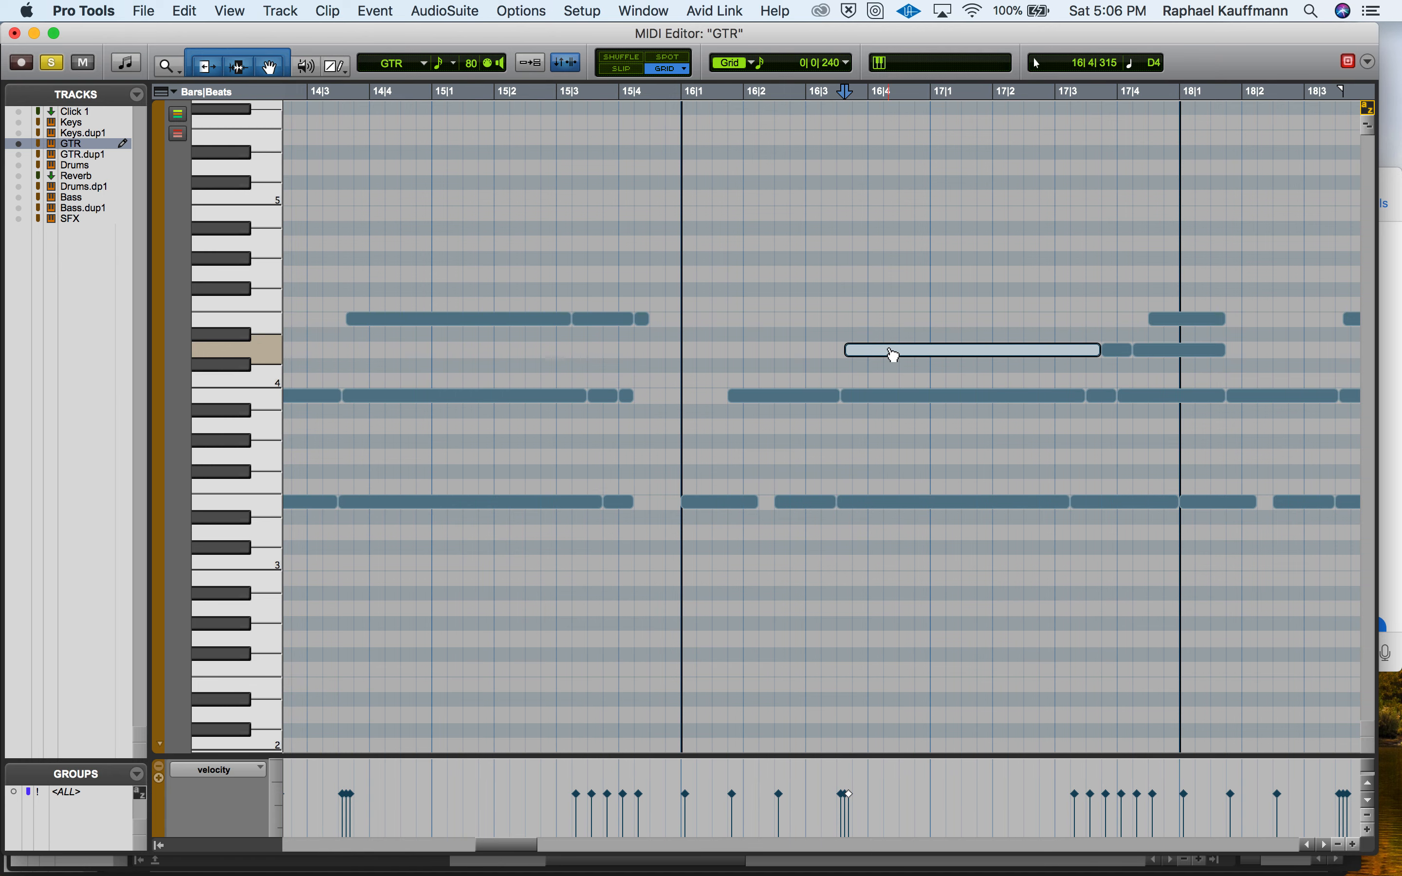
Step: Replay the guitar notes from bar 14 and stop playback
{"action": "scroll", "coordinate": [893, 355], "scroll_direction": "left", "scroll_amount": 2}
{"action": "left_click", "coordinate": [345, 347]}
{"action": "key", "text": "space"}
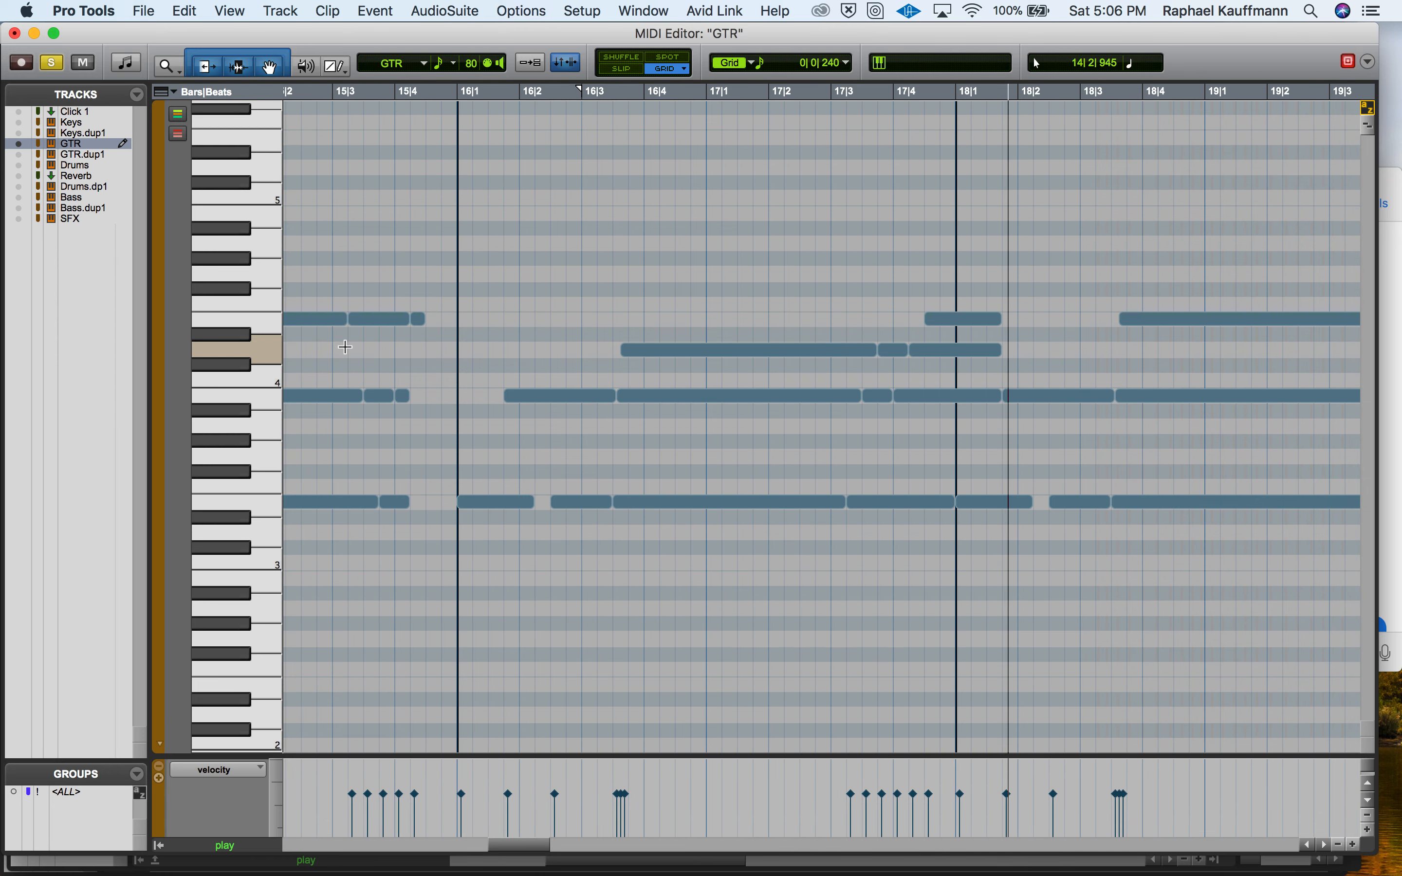
{"action": "key", "text": "space"}
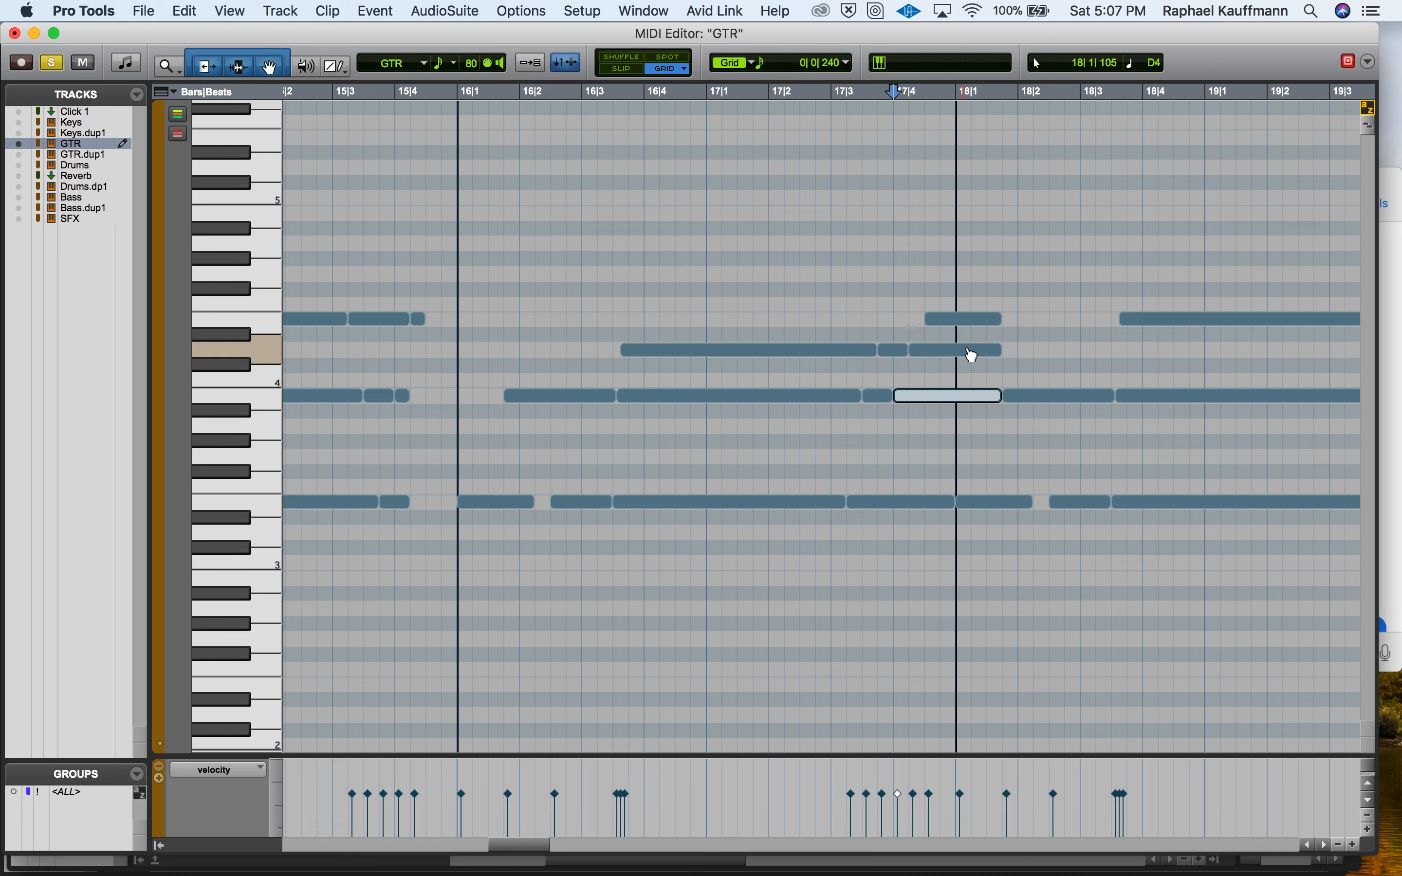
Step: Audition the guitar notes of bar 18 one by one, from the low note on beat 1 to the high note after beat 3
{"action": "left_click", "coordinate": [1000, 502]}
{"action": "left_click", "coordinate": [1029, 398]}
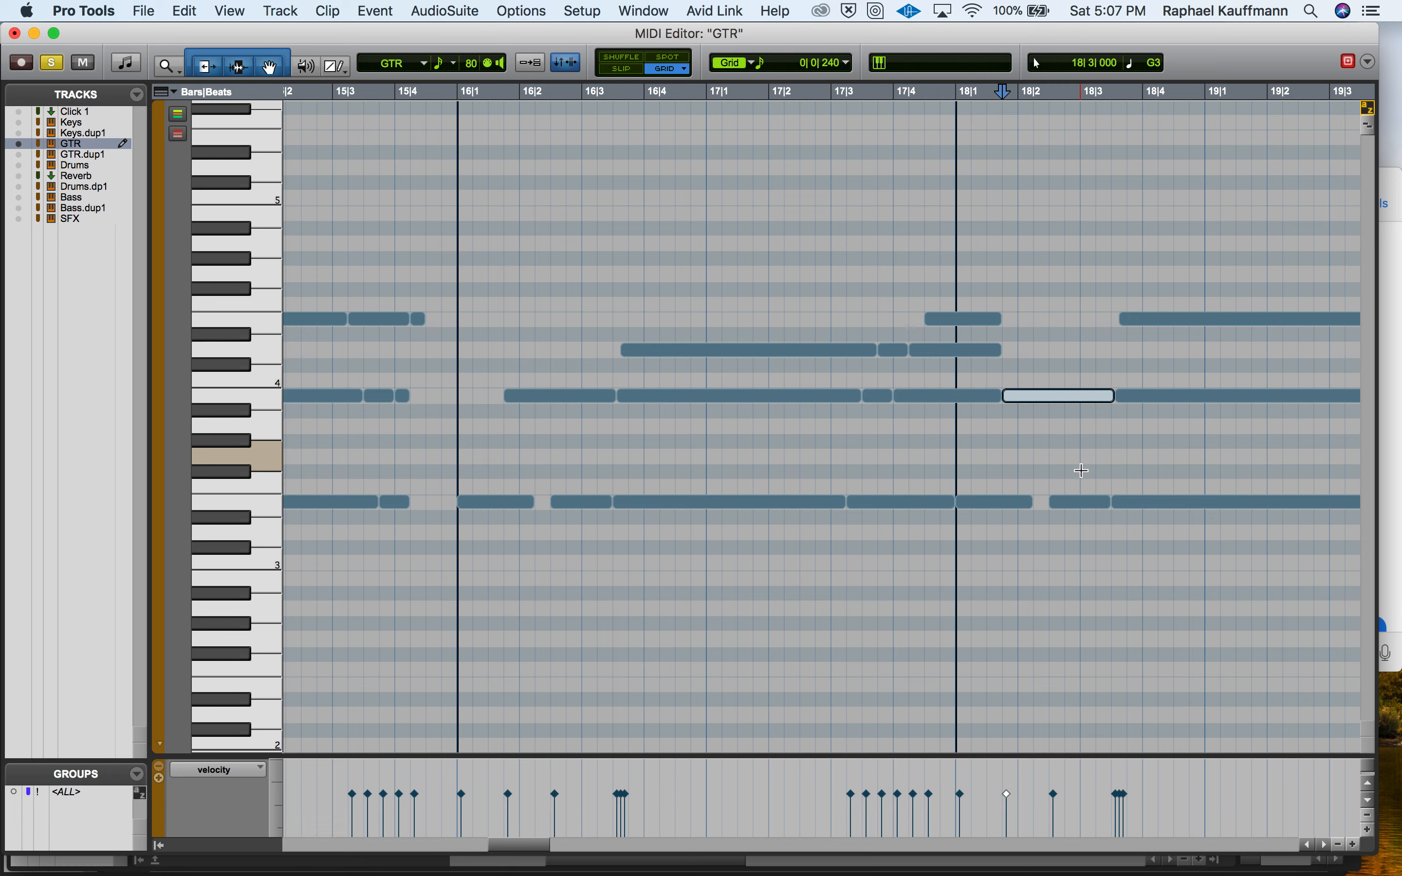
{"action": "left_click", "coordinate": [1084, 503]}
{"action": "left_click", "coordinate": [1149, 324]}
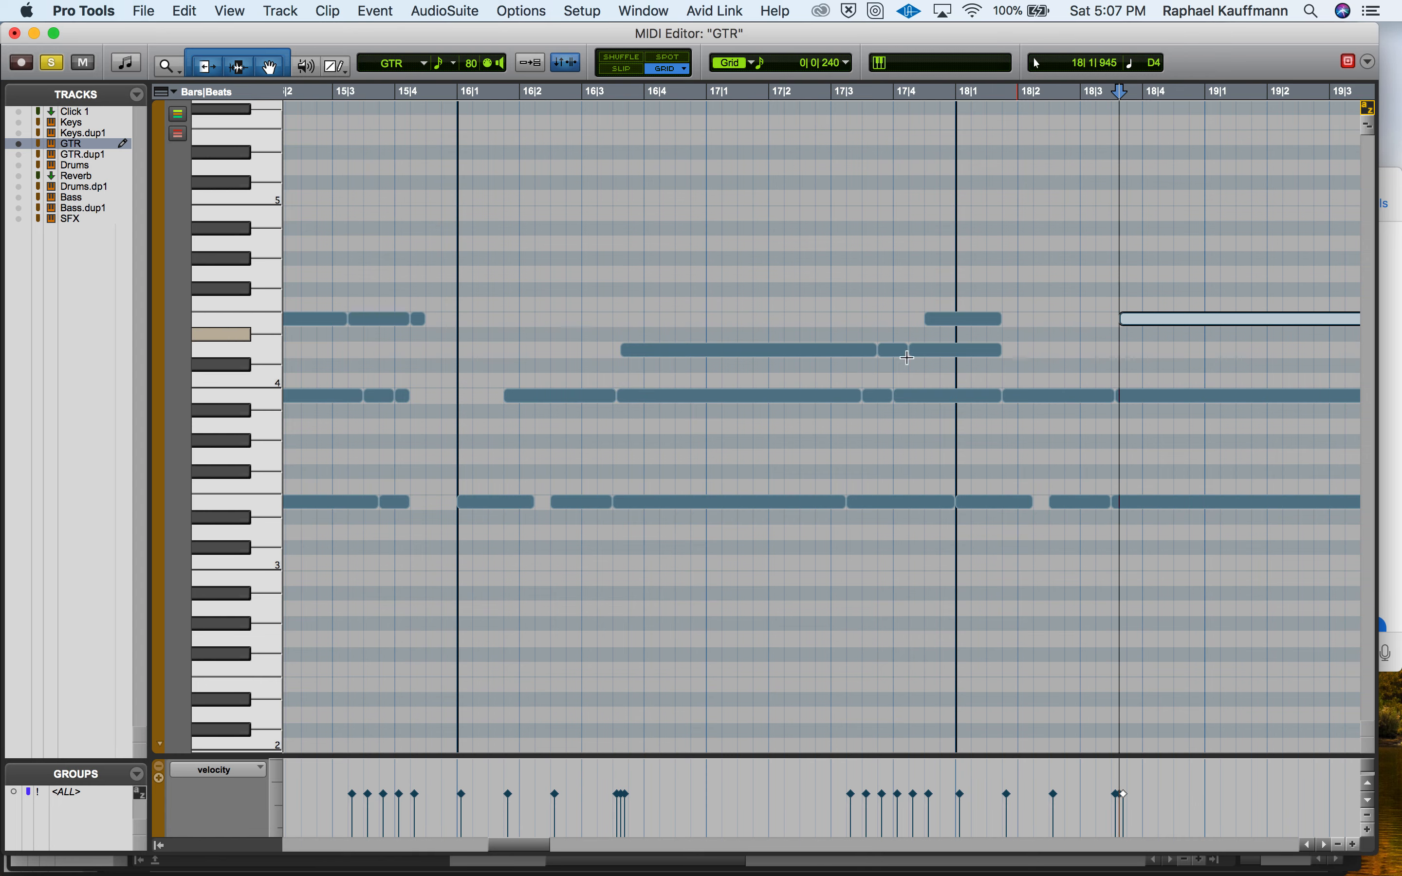
Step: Play the soloed guitar part from the start of bar 14 through bar 23, following its notes in the MIDI Editor
{"action": "key", "text": "super+bracketleft"}
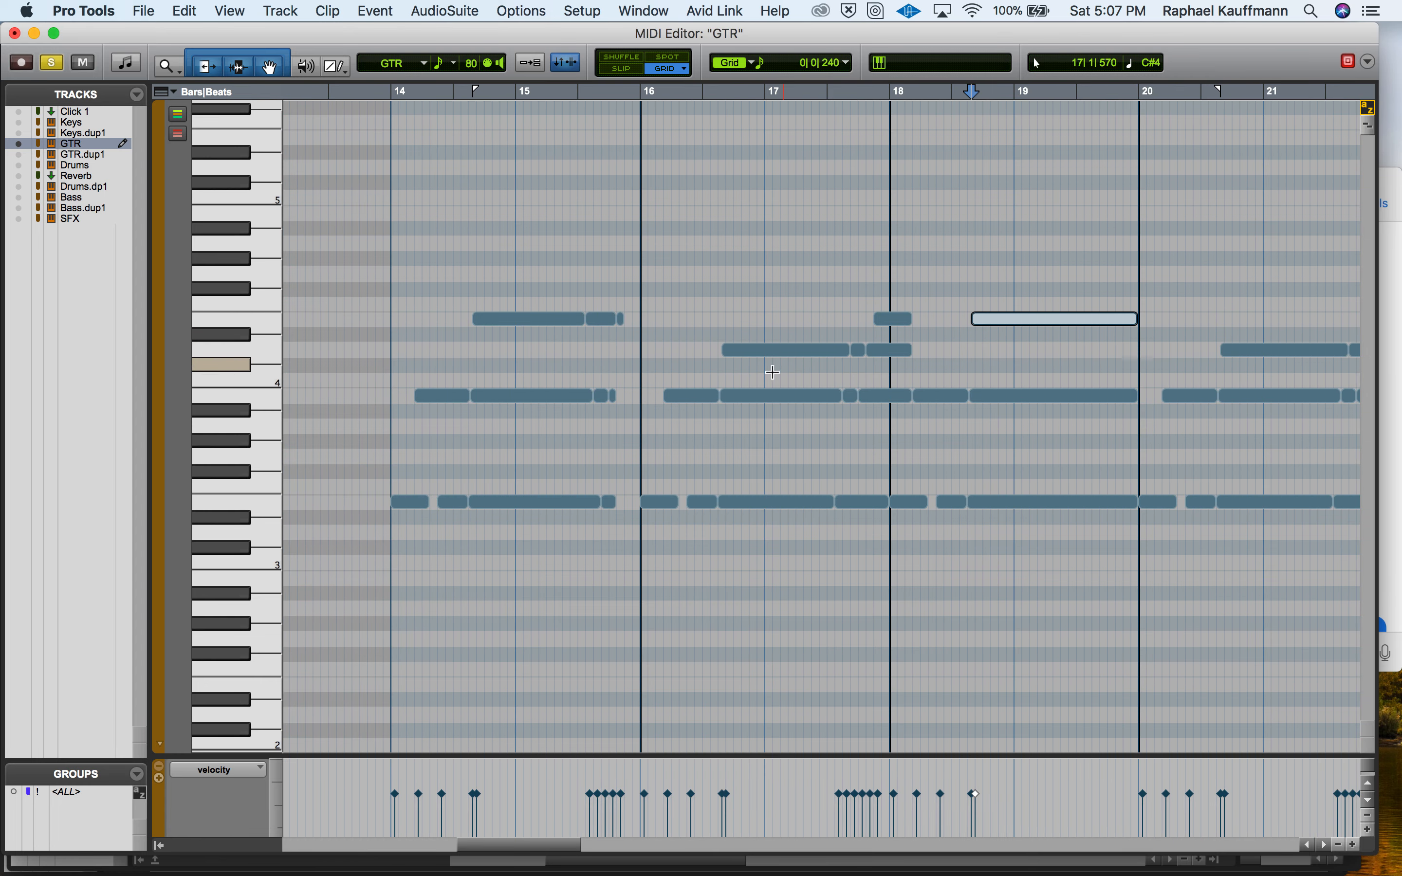
{"action": "left_click", "coordinate": [390, 318]}
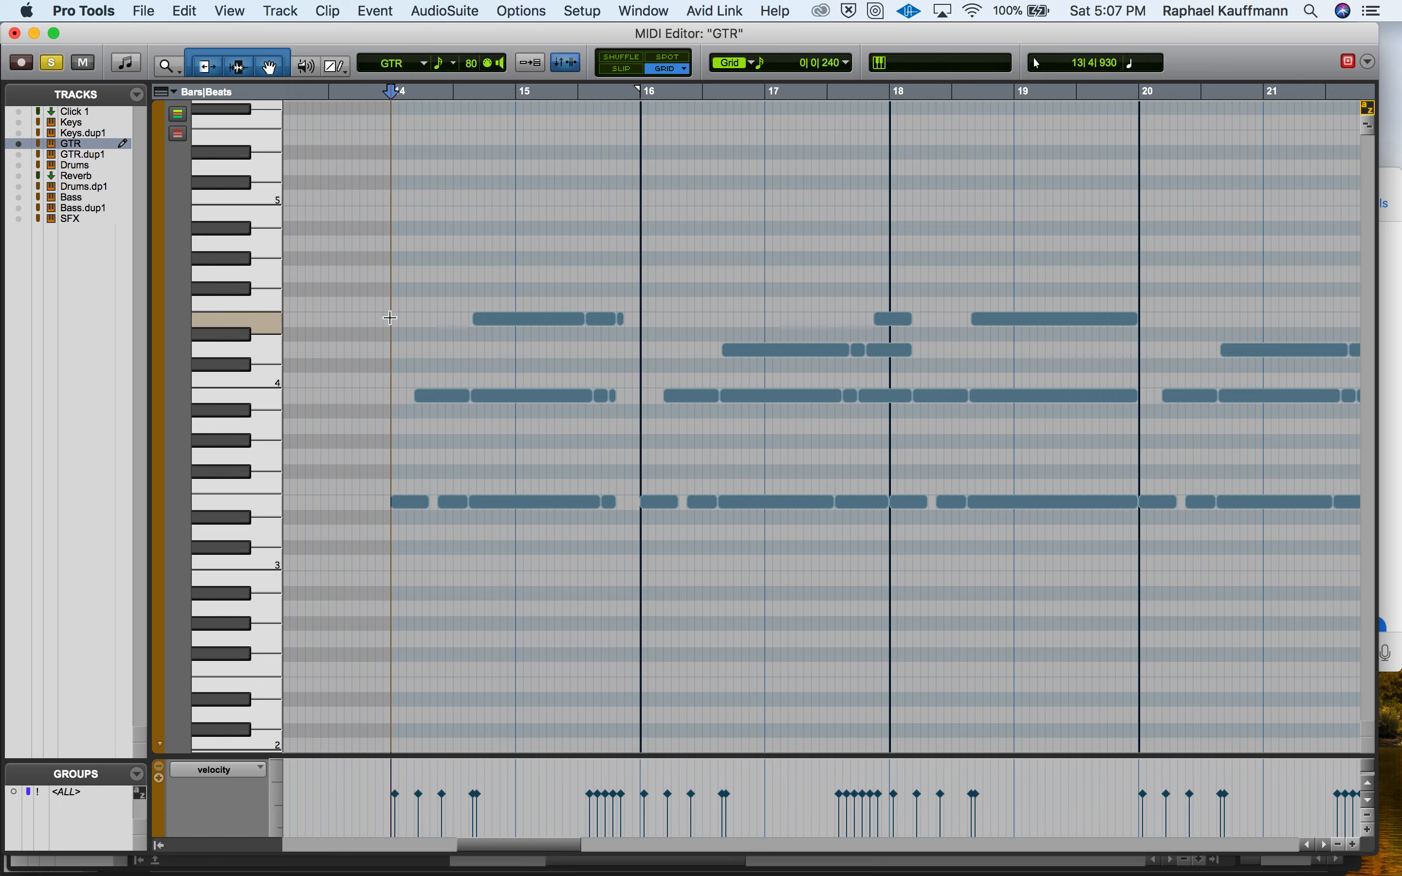
{"action": "key", "text": "space"}
{"action": "key", "text": "super+bracketleft"}
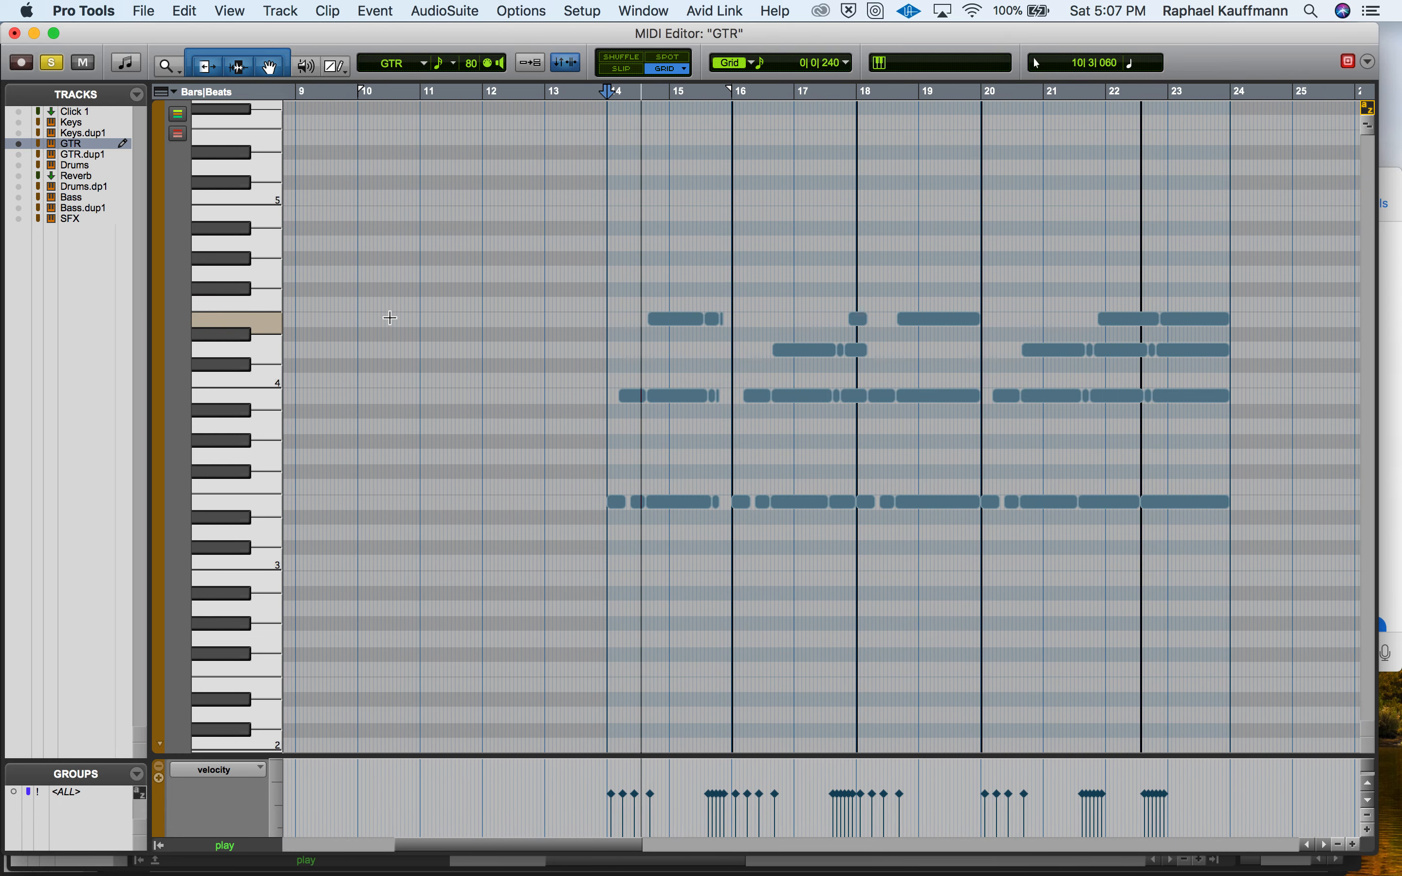
{"action": "scroll", "coordinate": [390, 318], "scroll_direction": "right", "scroll_amount": 2}
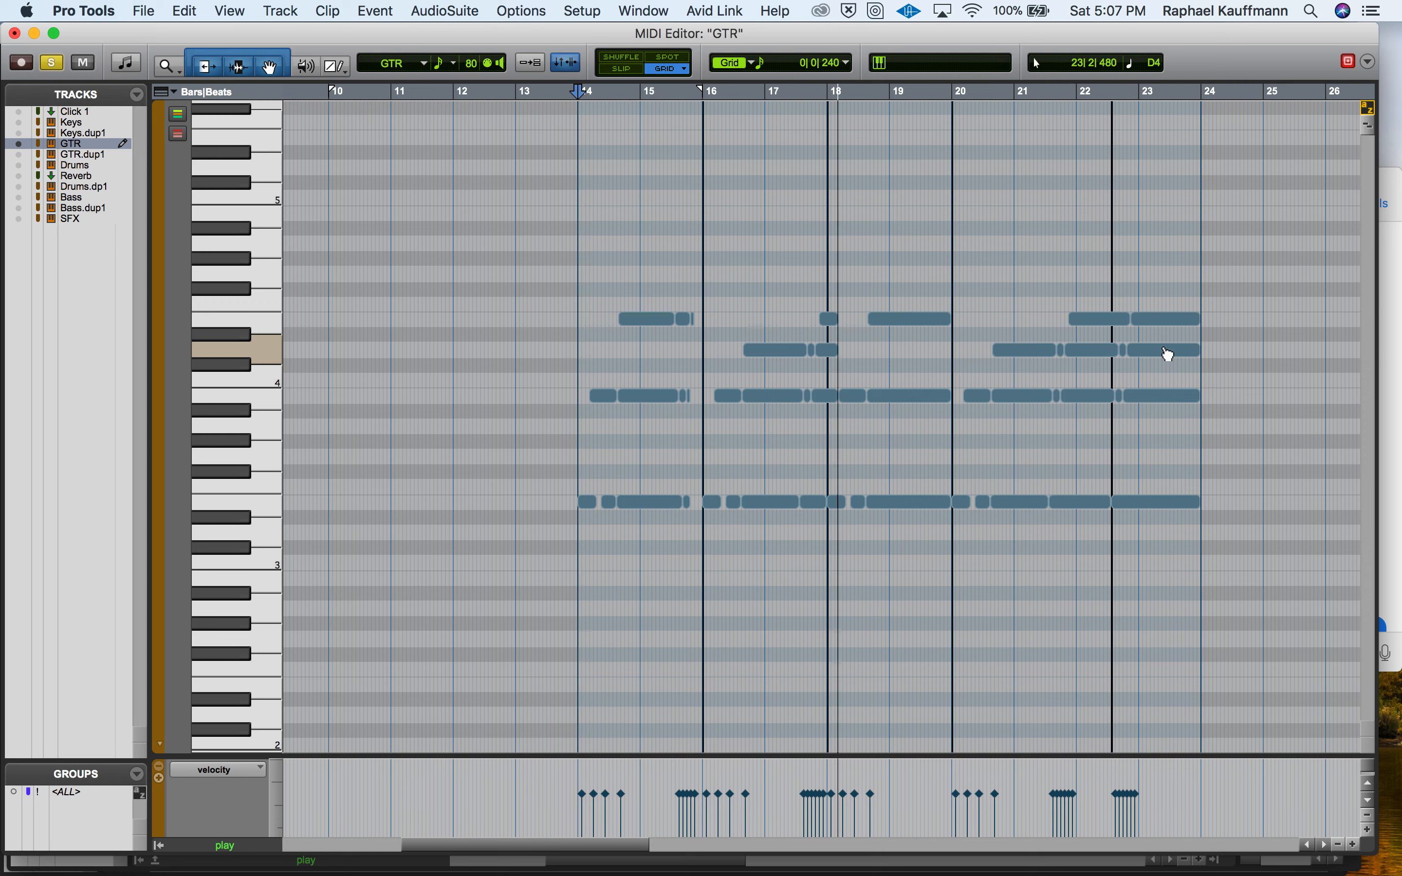
{"action": "key", "text": "t"}
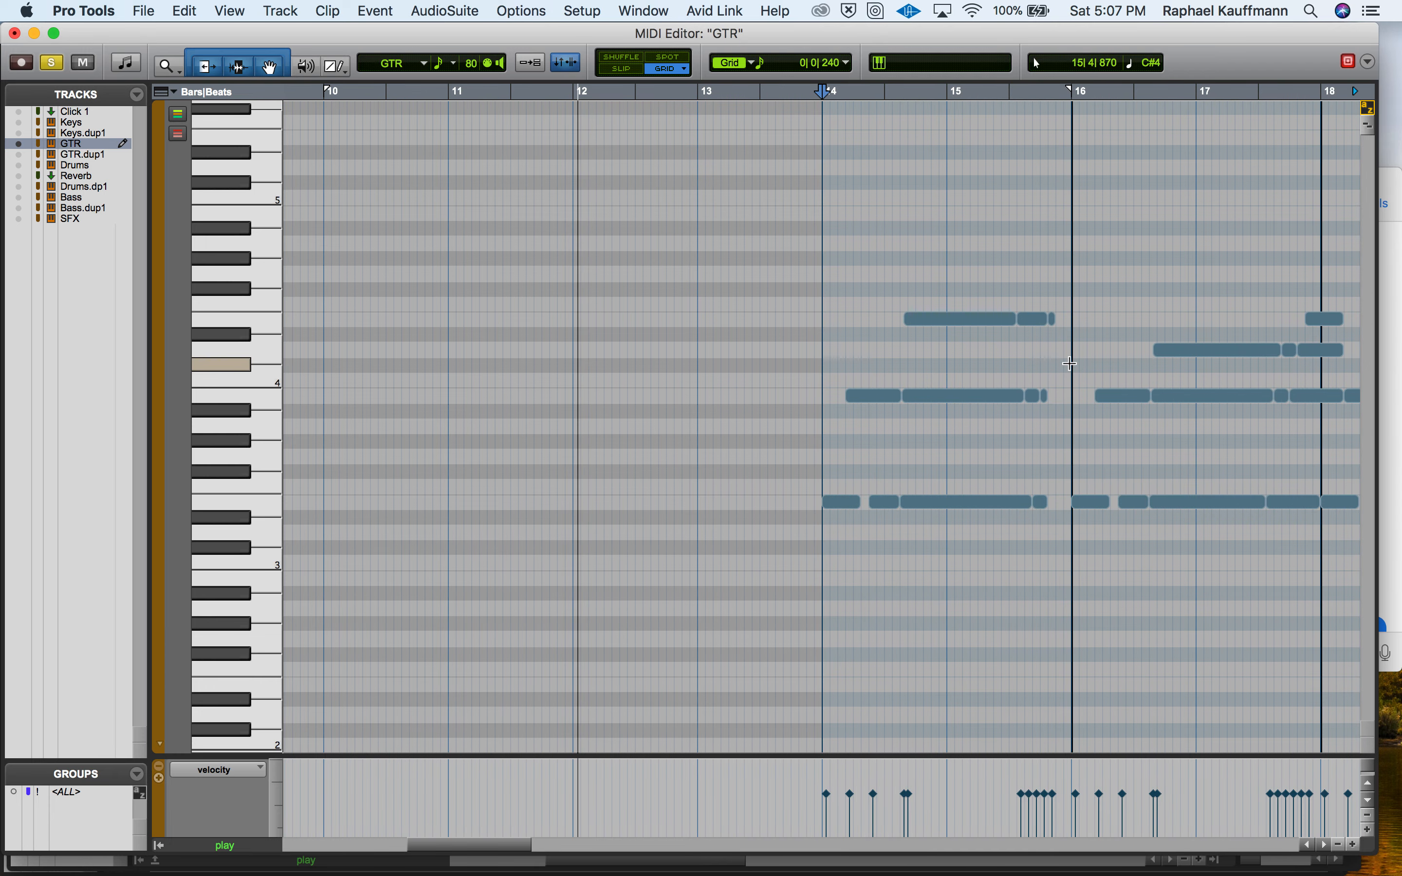
{"action": "scroll", "coordinate": [1069, 364], "scroll_direction": "right", "scroll_amount": 10}
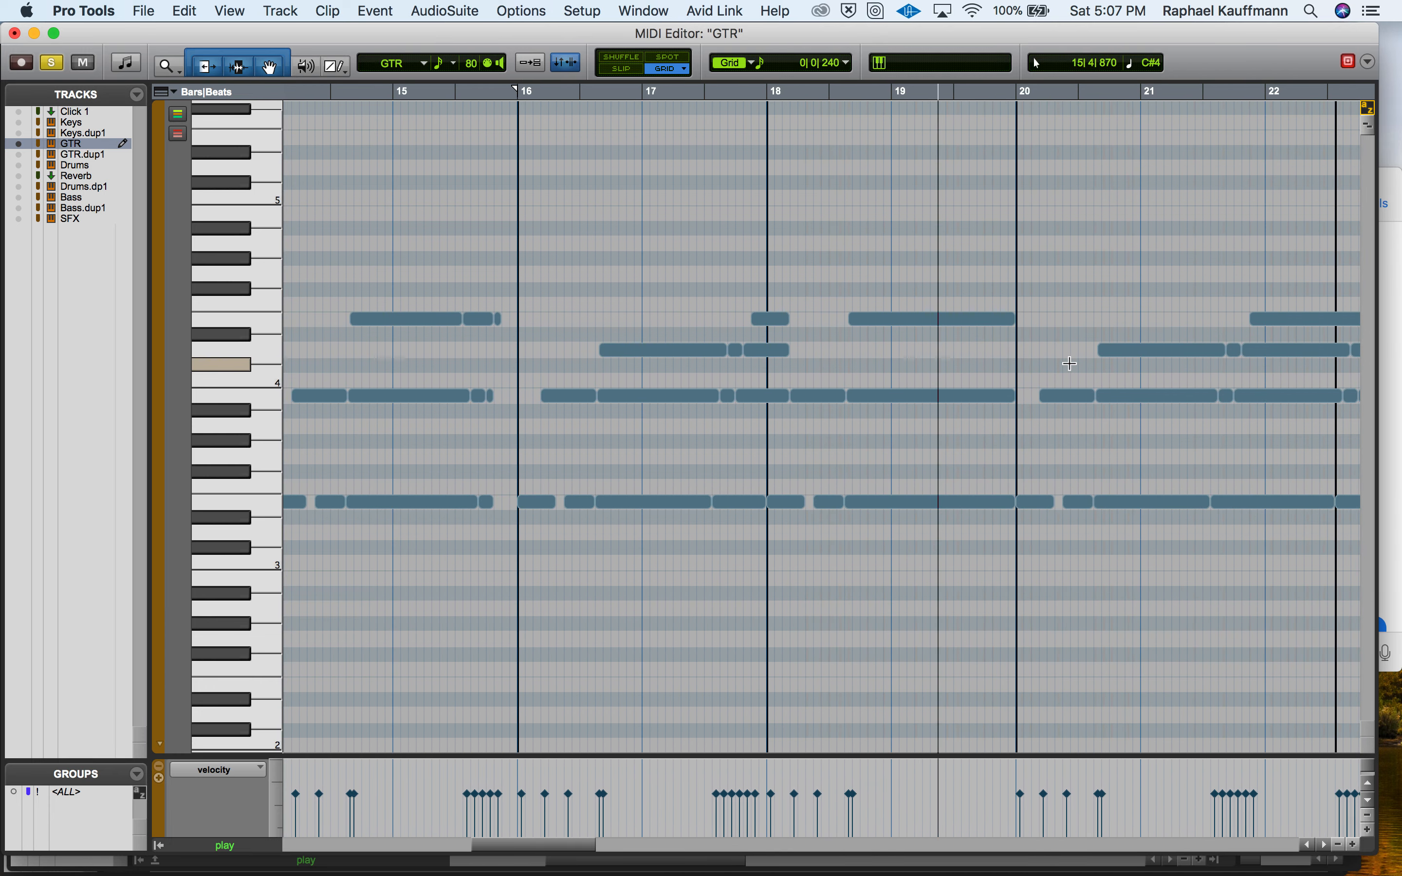
{"action": "key", "text": "t"}
{"action": "scroll", "coordinate": [1067, 363], "scroll_direction": "right", "scroll_amount": 10}
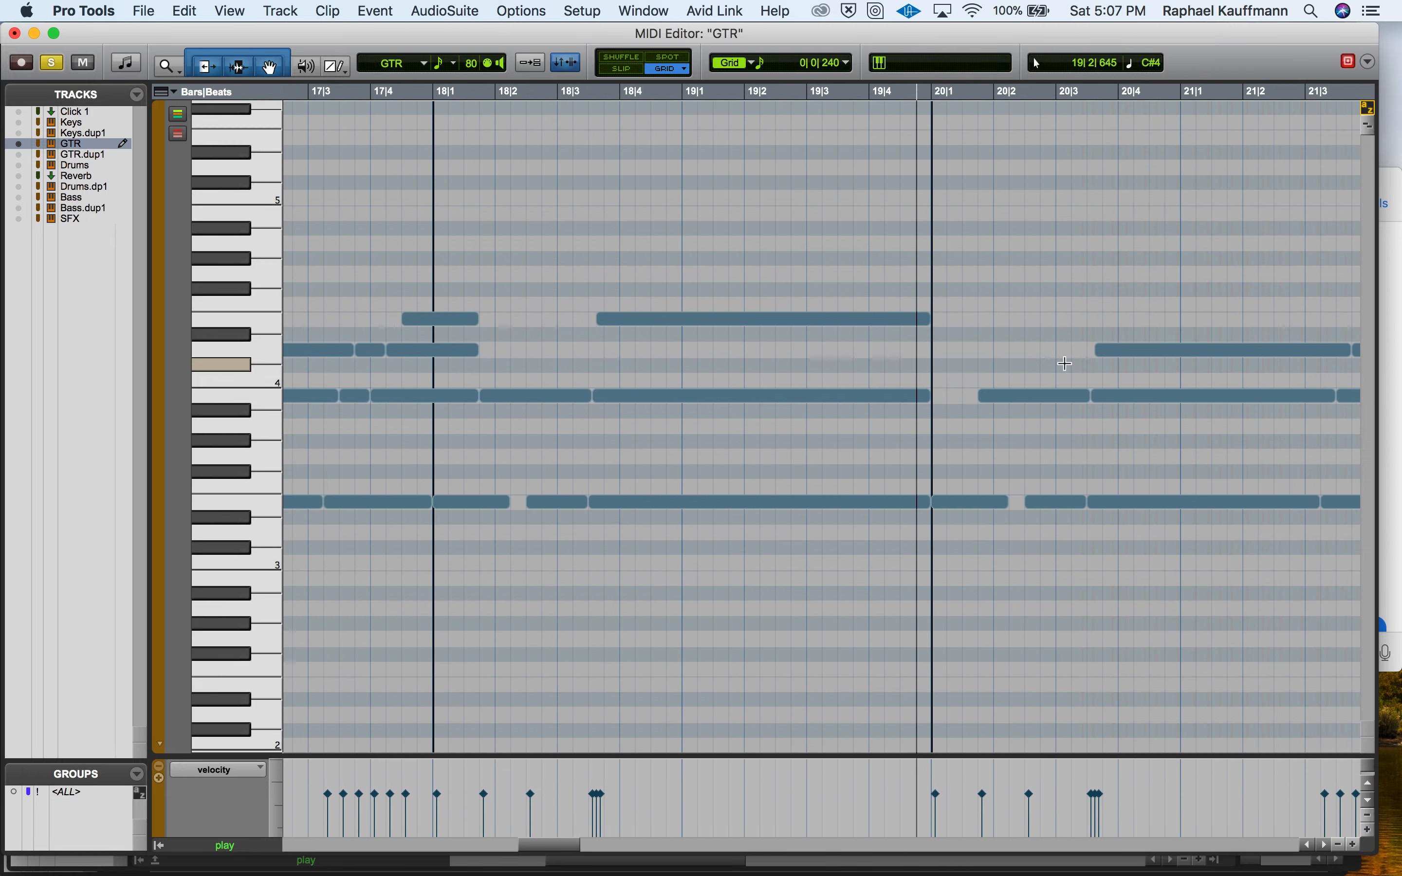
{"action": "scroll", "coordinate": [1064, 363], "scroll_direction": "right", "scroll_amount": 5}
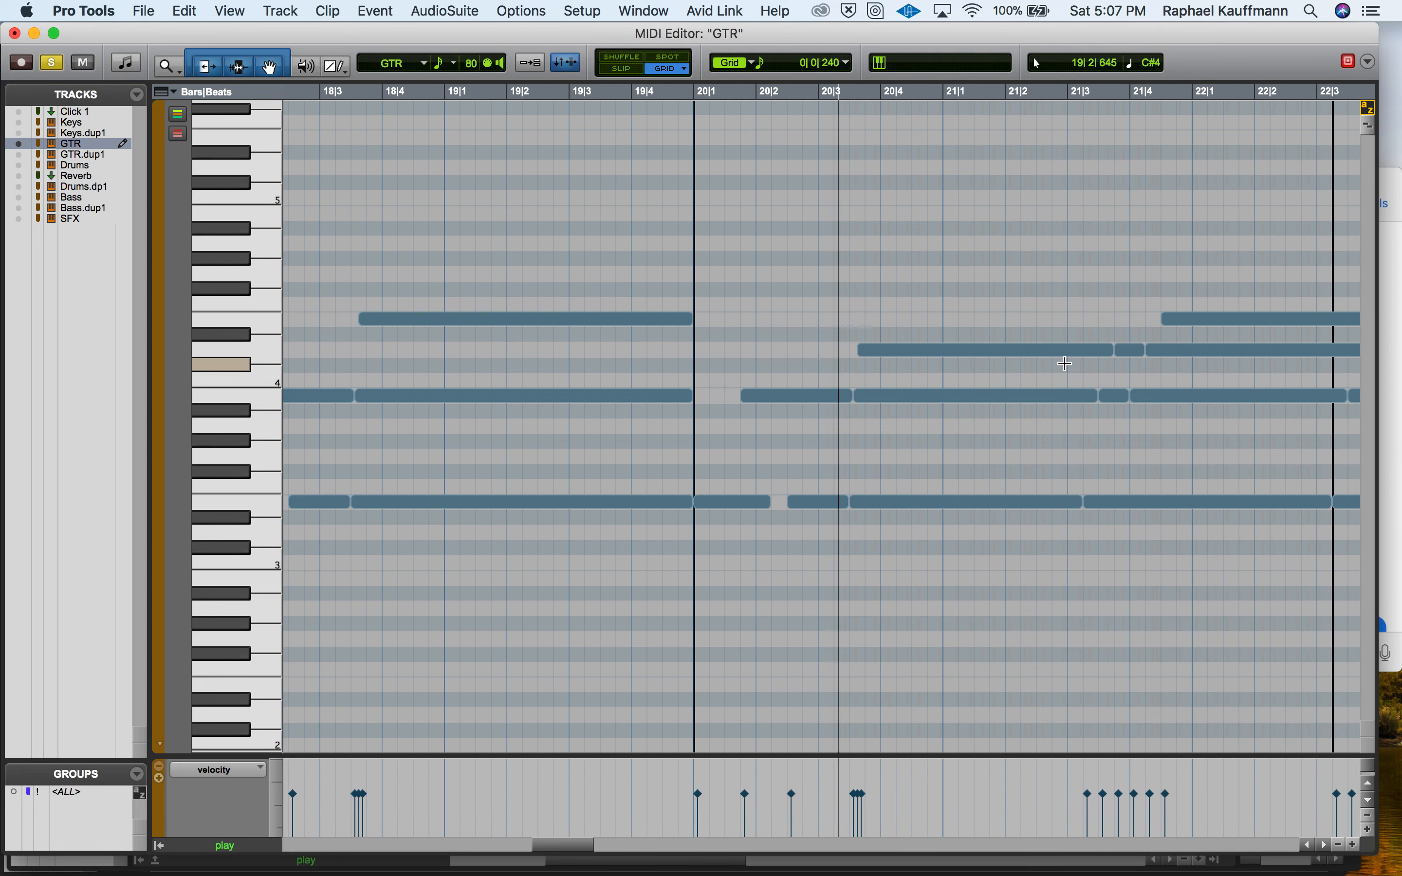
{"action": "scroll", "coordinate": [1065, 363], "scroll_direction": "right", "scroll_amount": 5}
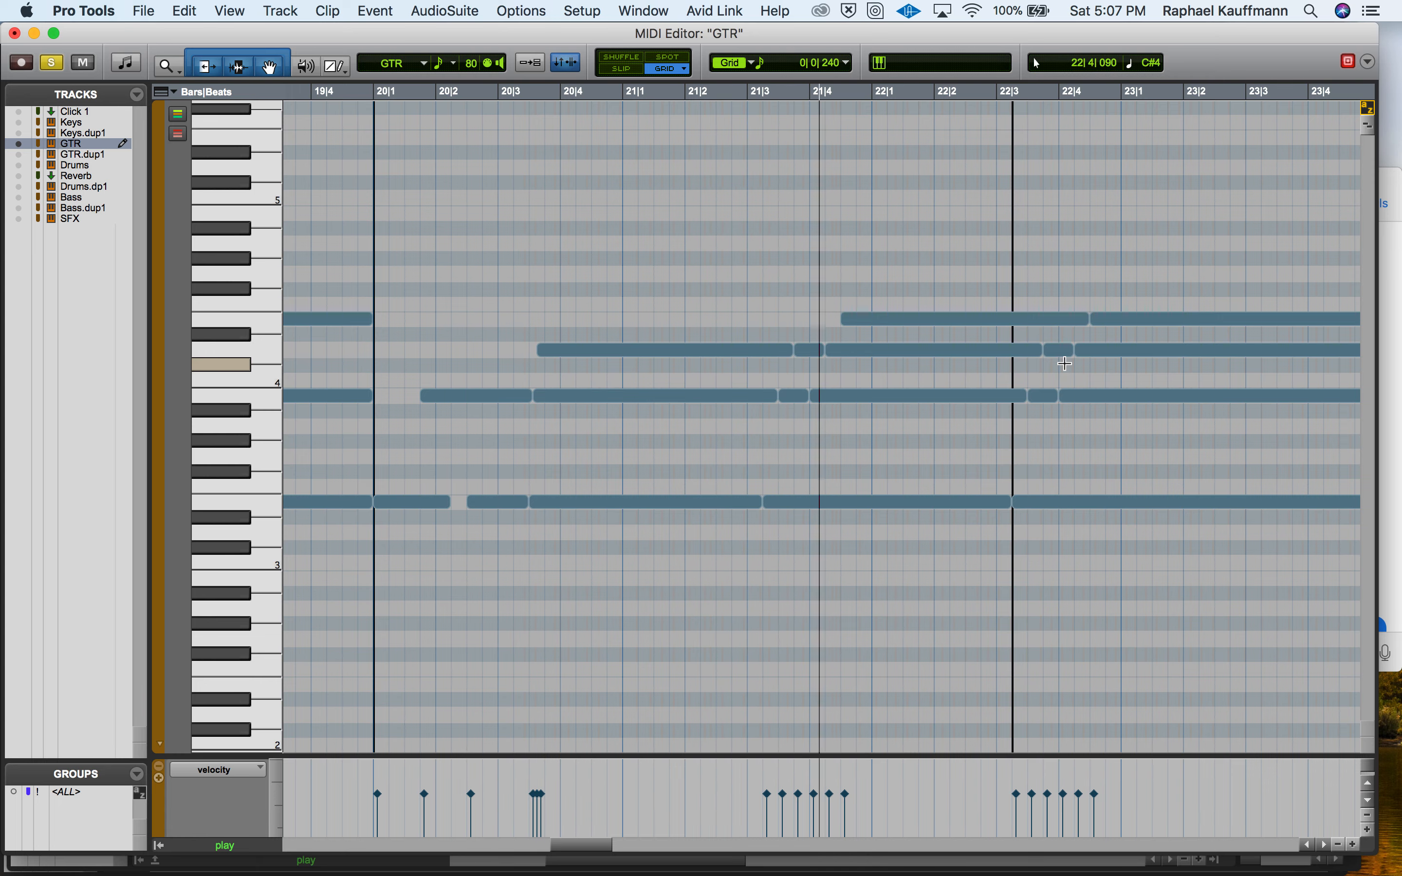
{"action": "scroll", "coordinate": [1064, 363], "scroll_direction": "right", "scroll_amount": 2}
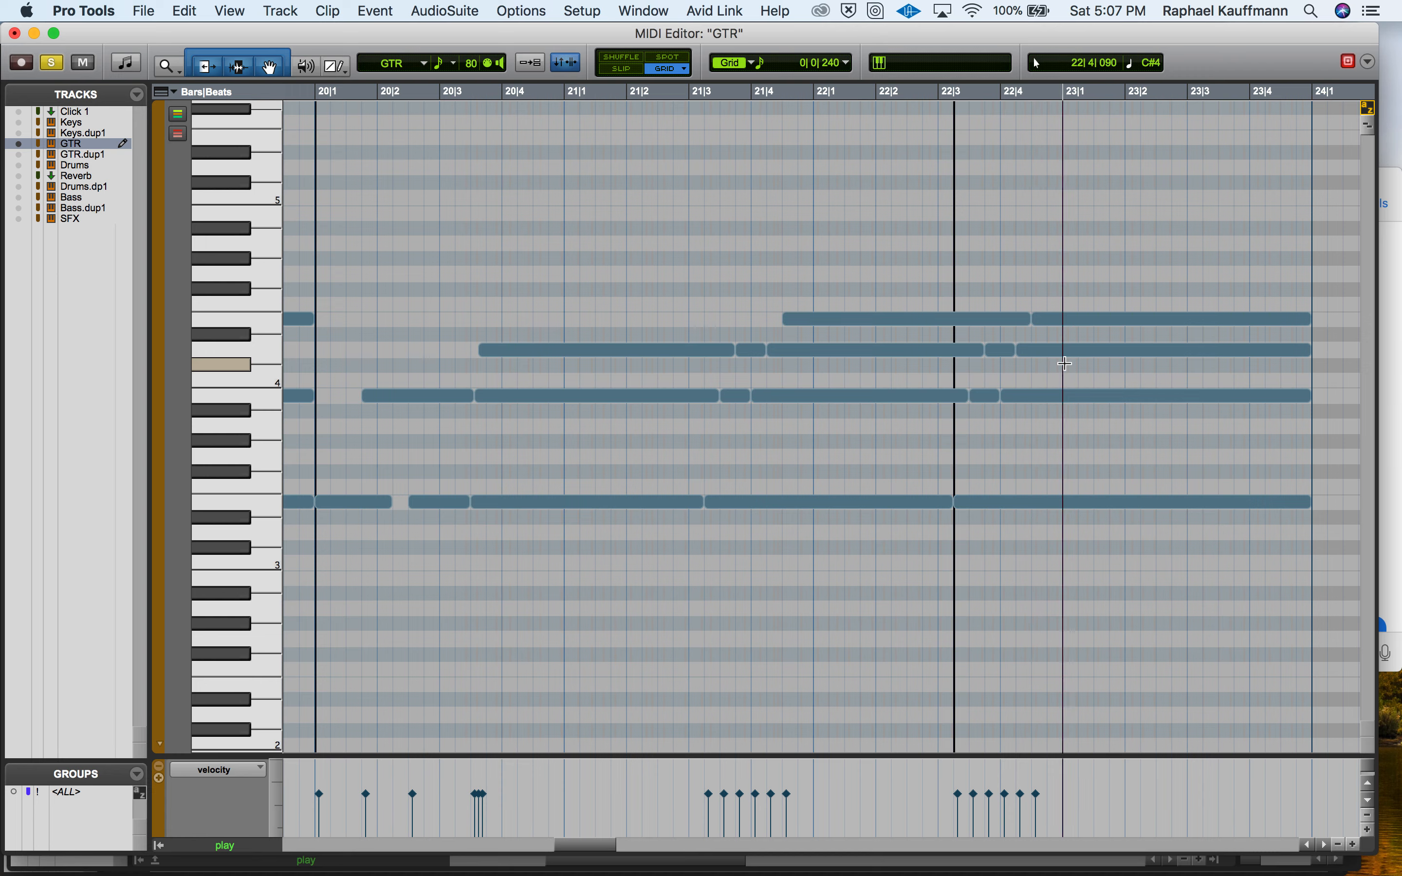
{"action": "key", "text": "r"}
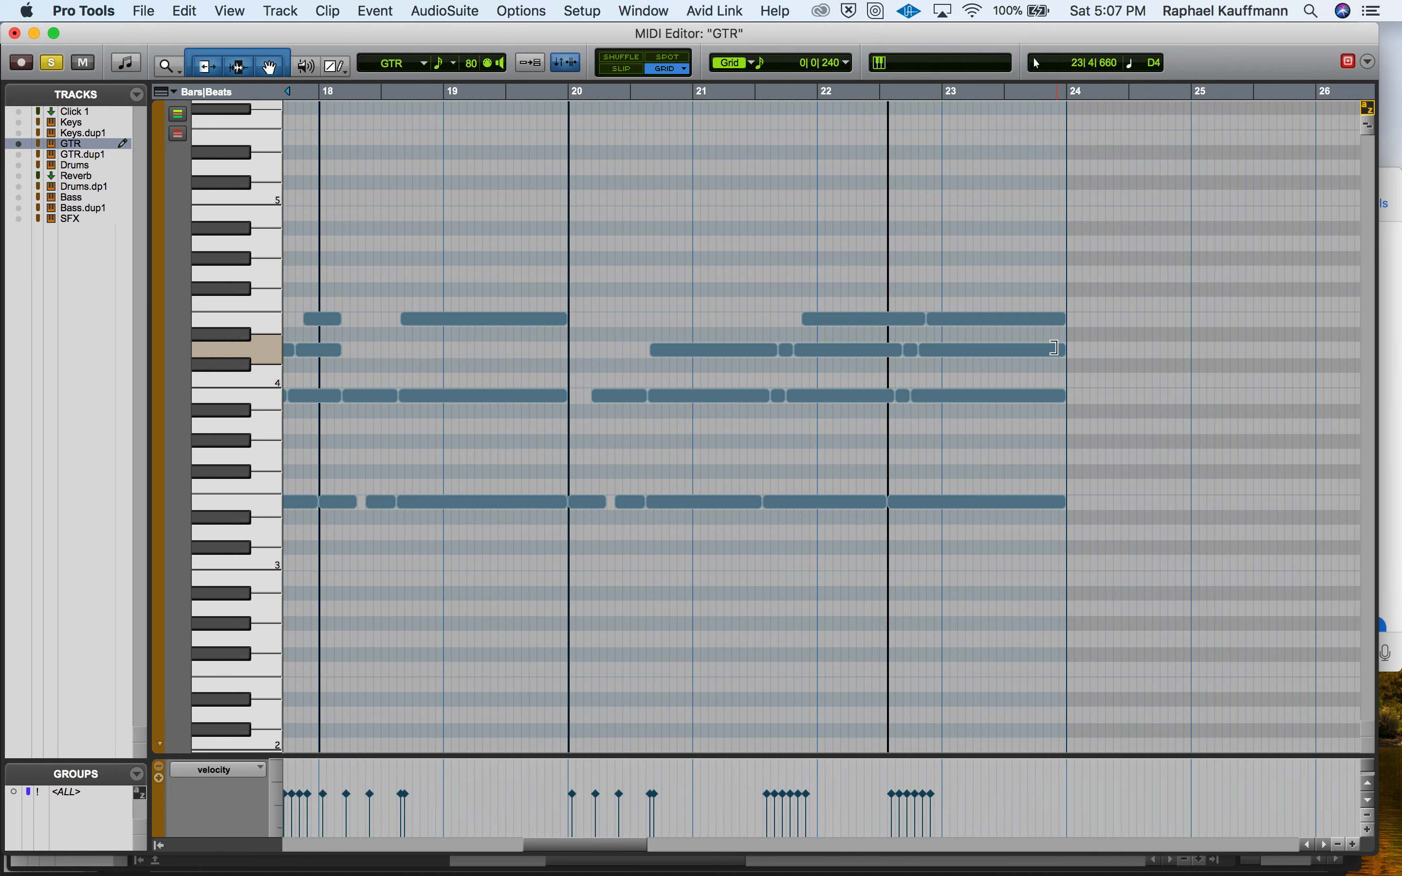
Step: Turn off solo on the GTR track and play the full mix from beat 4 of bar 12
{"action": "scroll", "coordinate": [1053, 347], "scroll_direction": "left", "scroll_amount": 2}
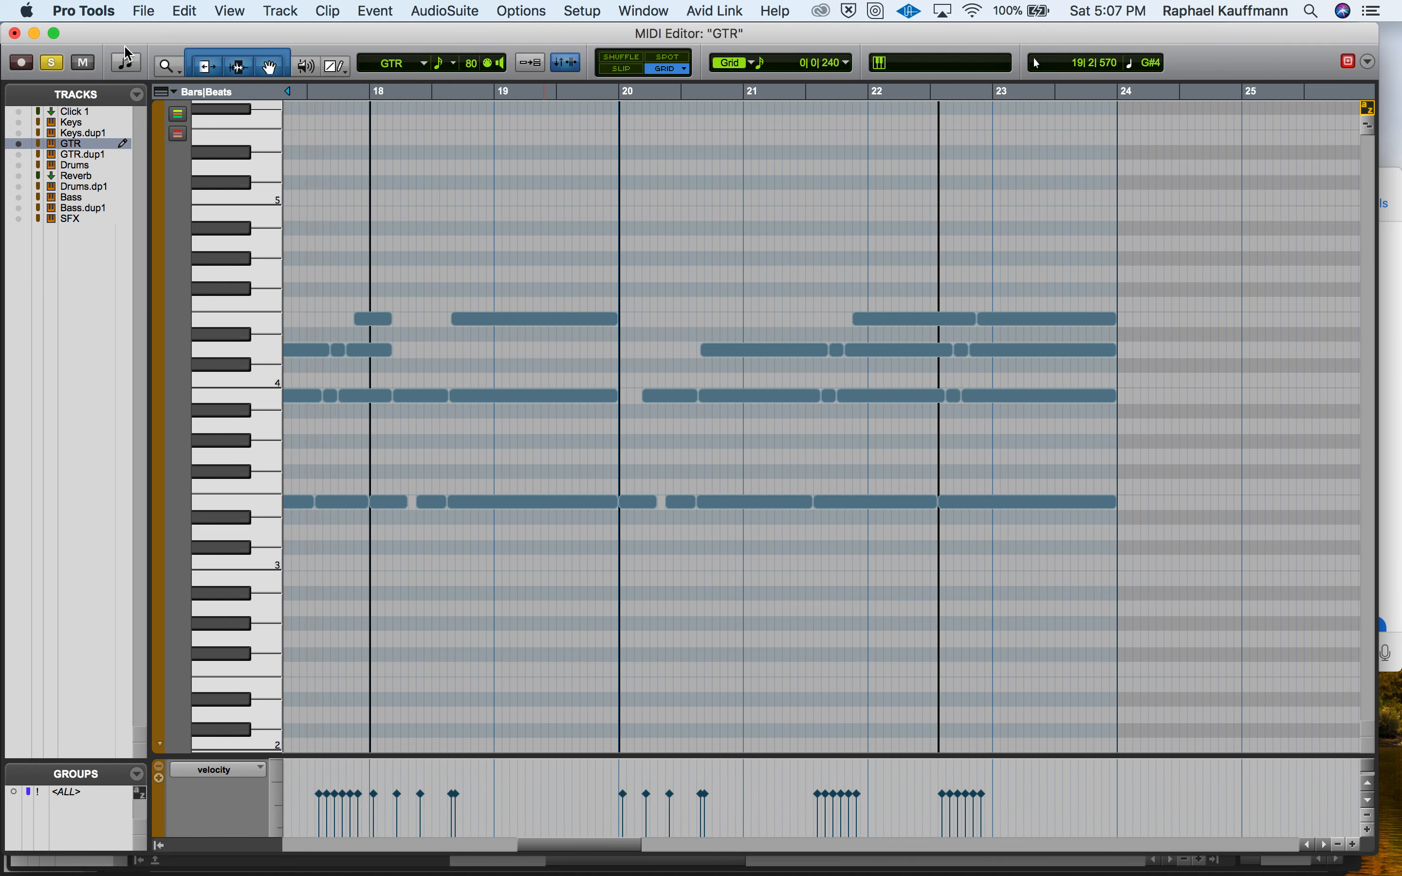
{"action": "scroll", "coordinate": [445, 239], "scroll_direction": "left", "scroll_amount": 20}
{"action": "scroll", "coordinate": [417, 255], "scroll_direction": "up", "scroll_amount": 1}
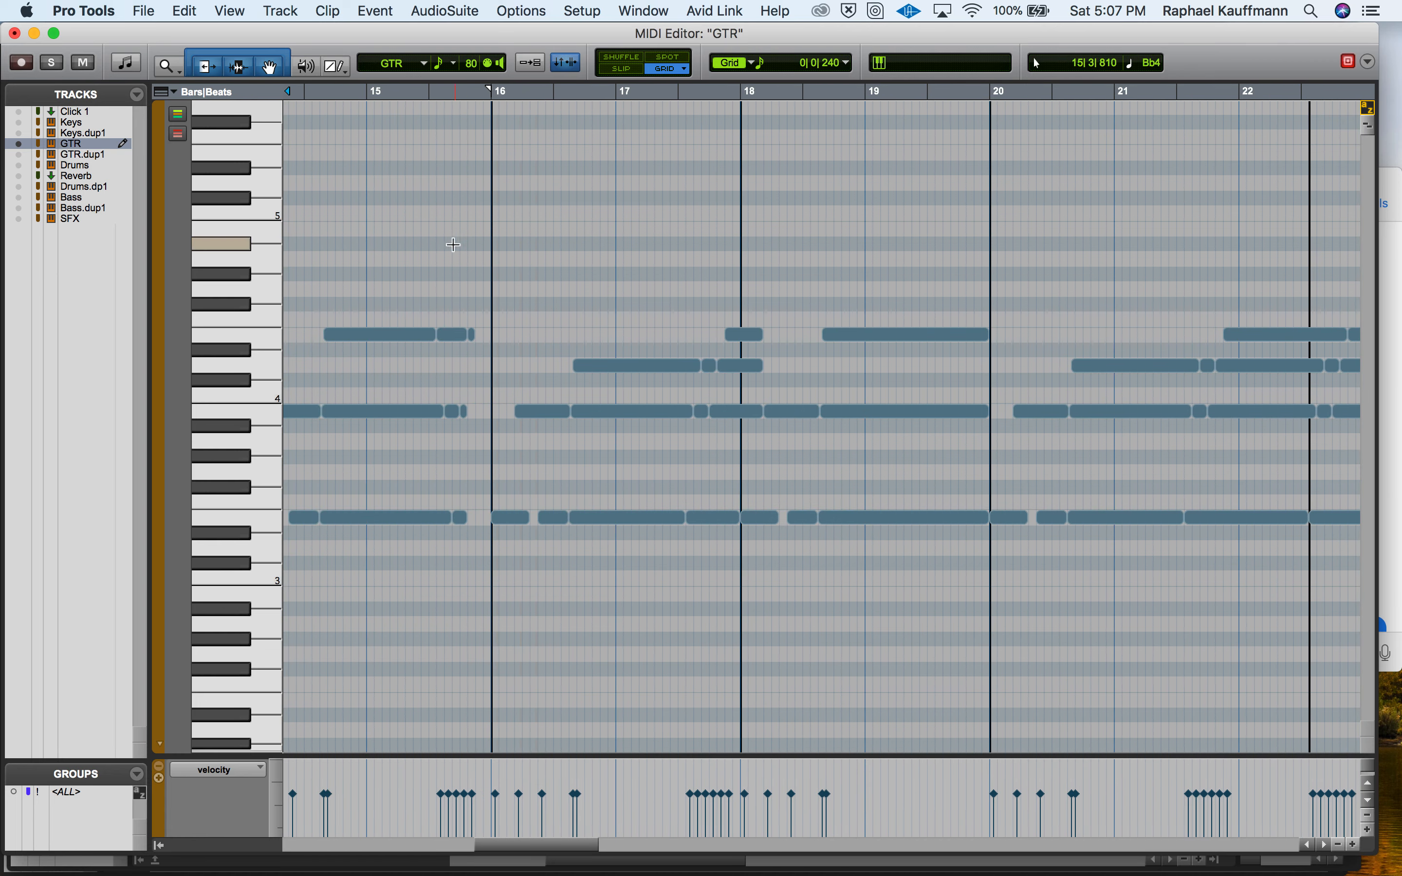
{"action": "left_click", "coordinate": [388, 273]}
{"action": "key", "text": "space"}
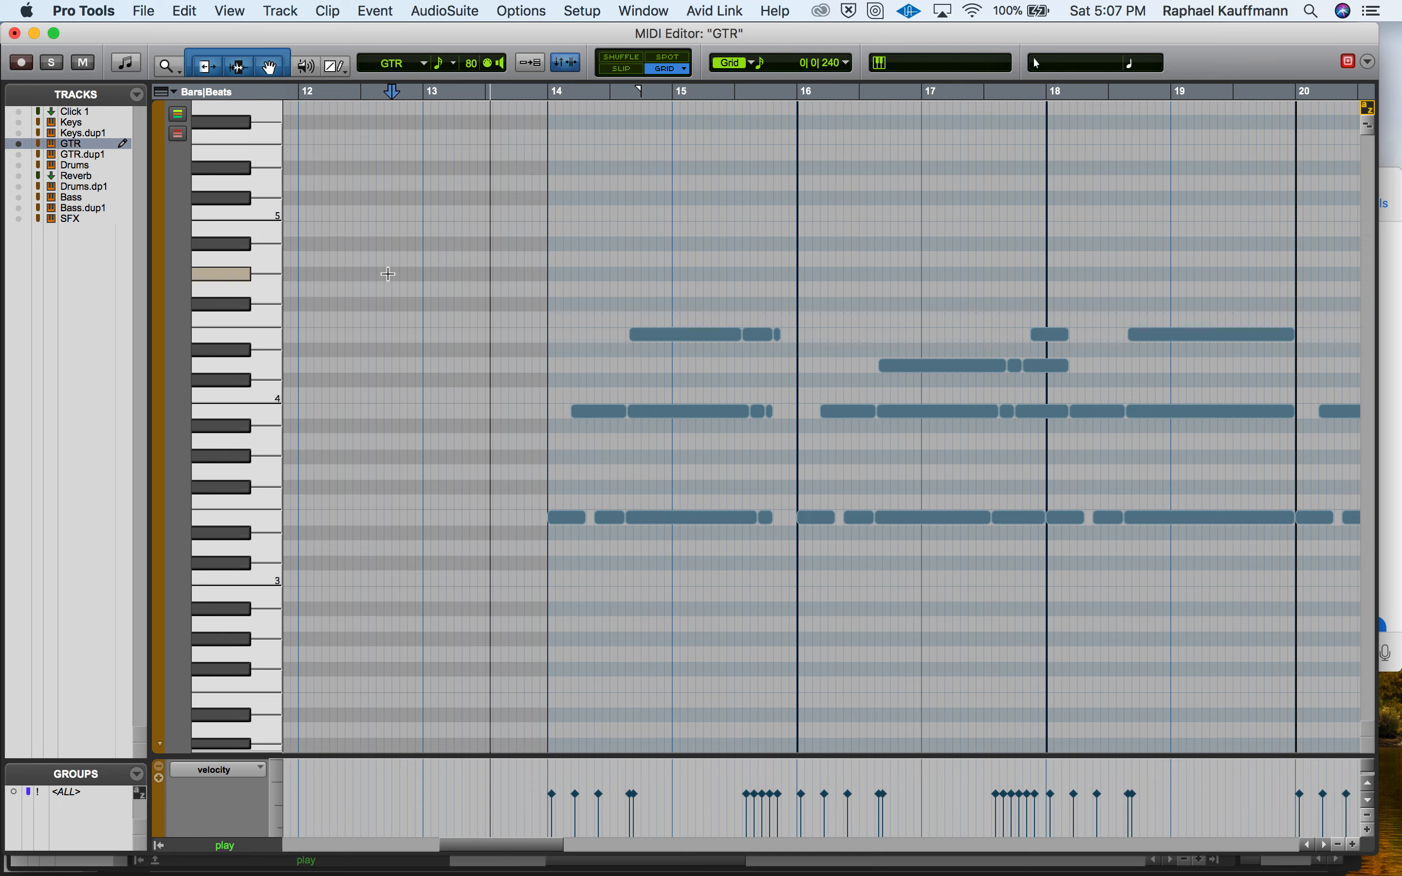
{"action": "scroll", "coordinate": [388, 273], "scroll_direction": "right", "scroll_amount": 3}
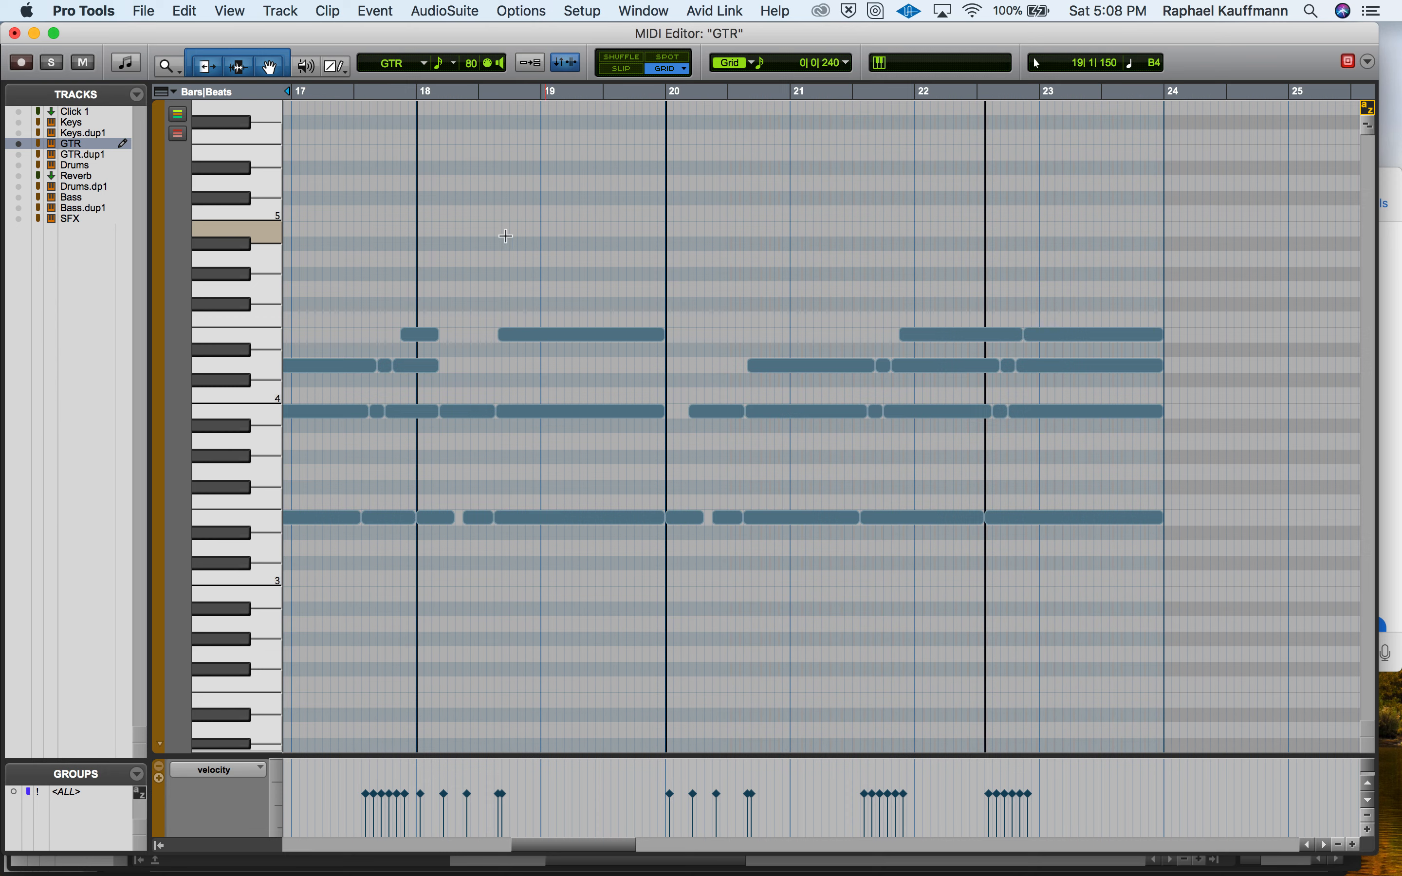
Step: Close the MIDI Editor and open the BBD Delay insert on the GTR track
{"action": "left_click", "coordinate": [15, 33]}
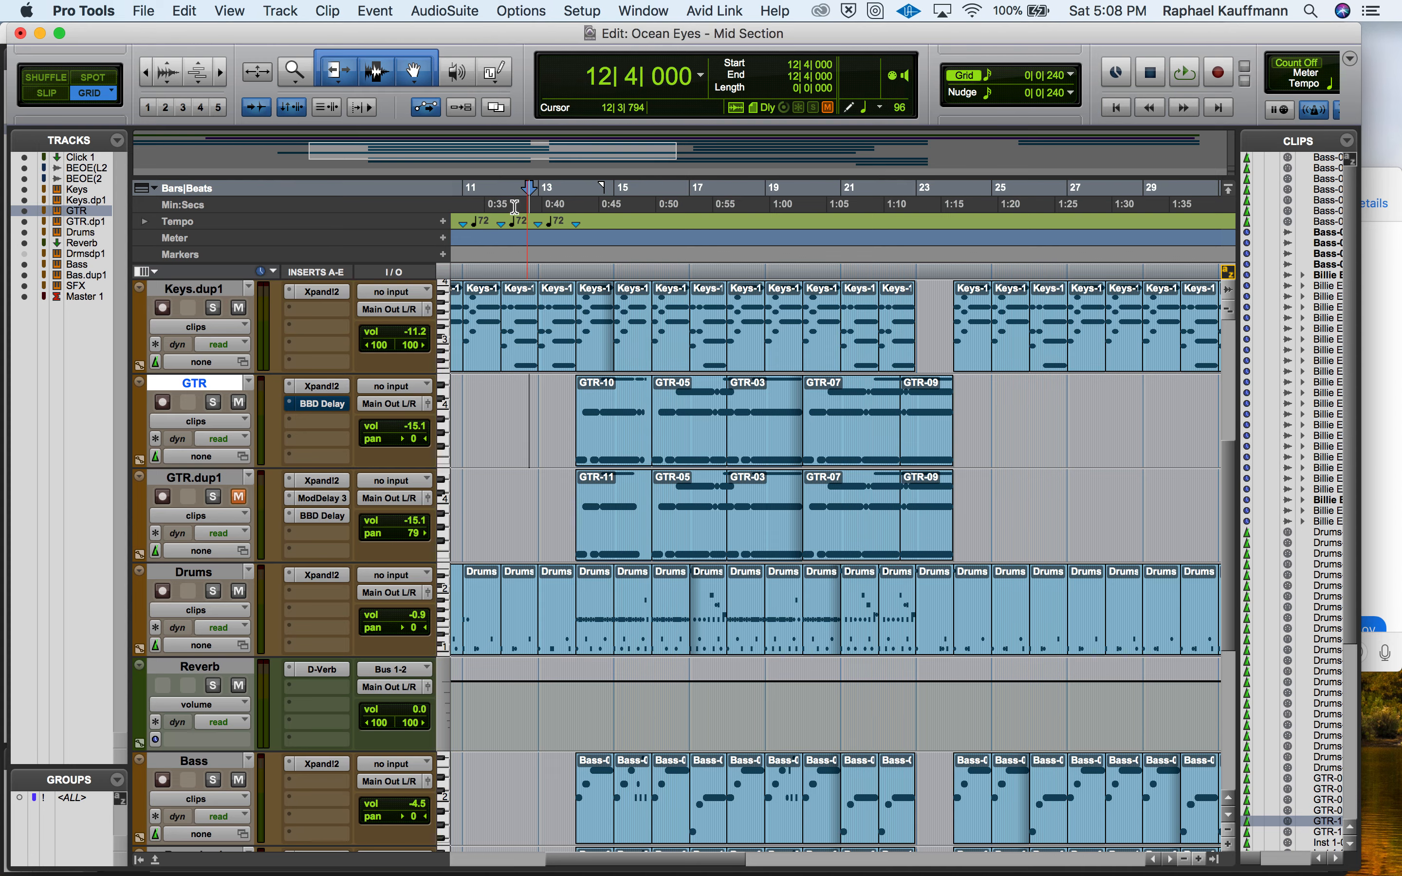
{"action": "left_click", "coordinate": [317, 404]}
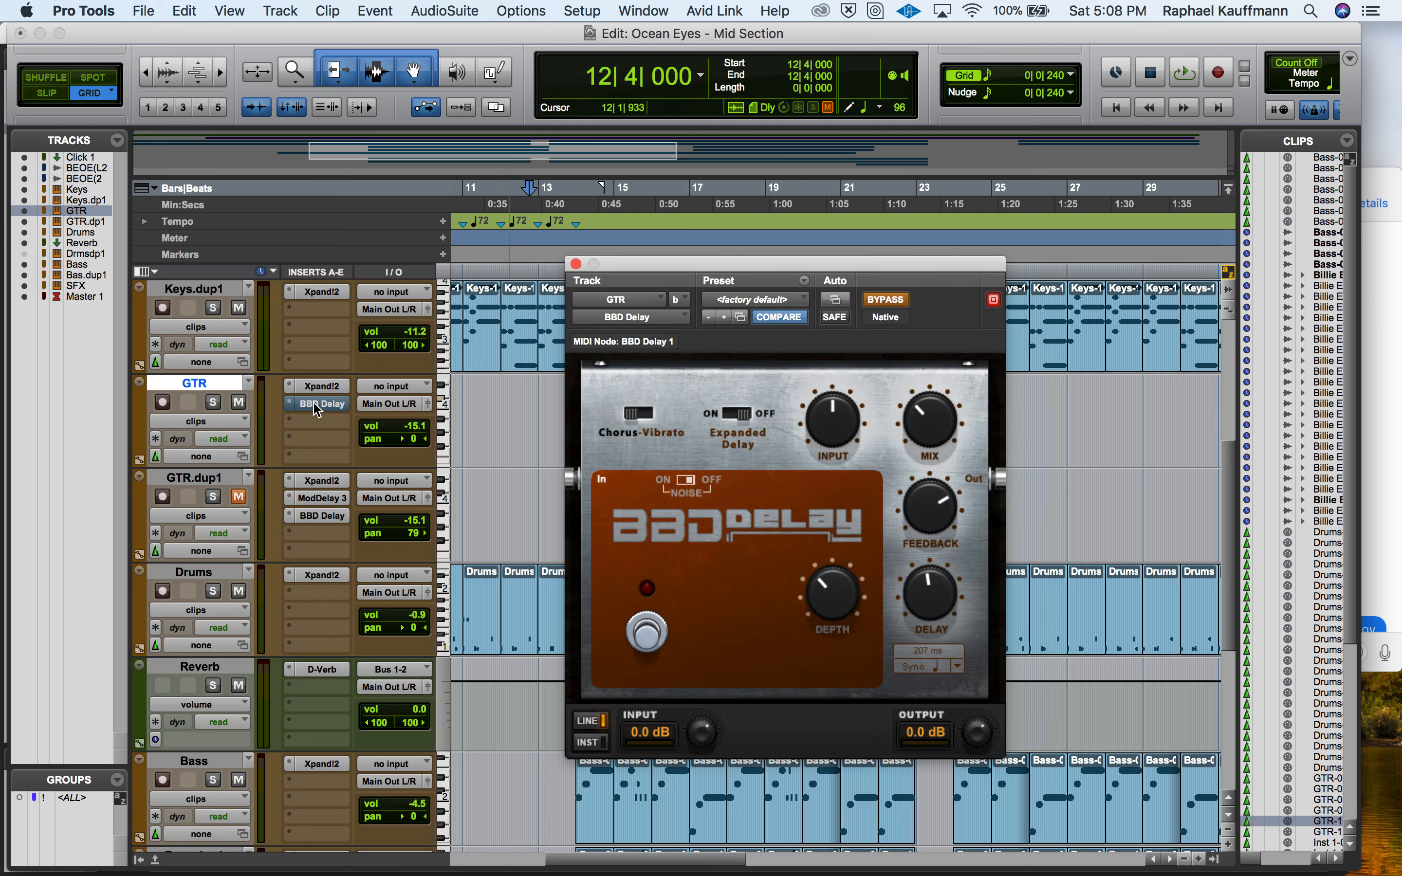
{"action": "left_click", "coordinate": [291, 410]}
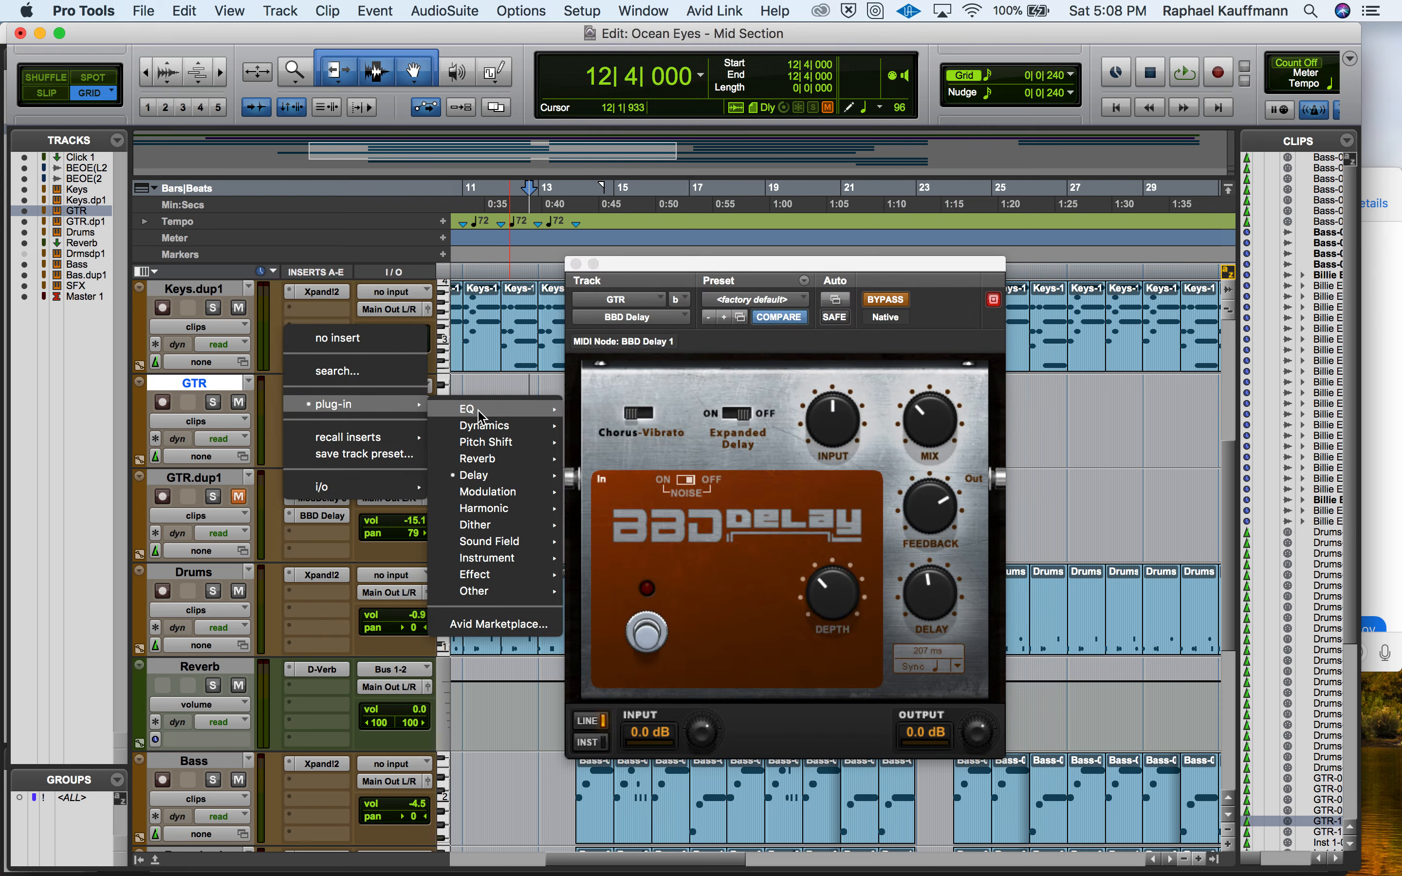
{"action": "mouse_move", "coordinate": [484, 476]}
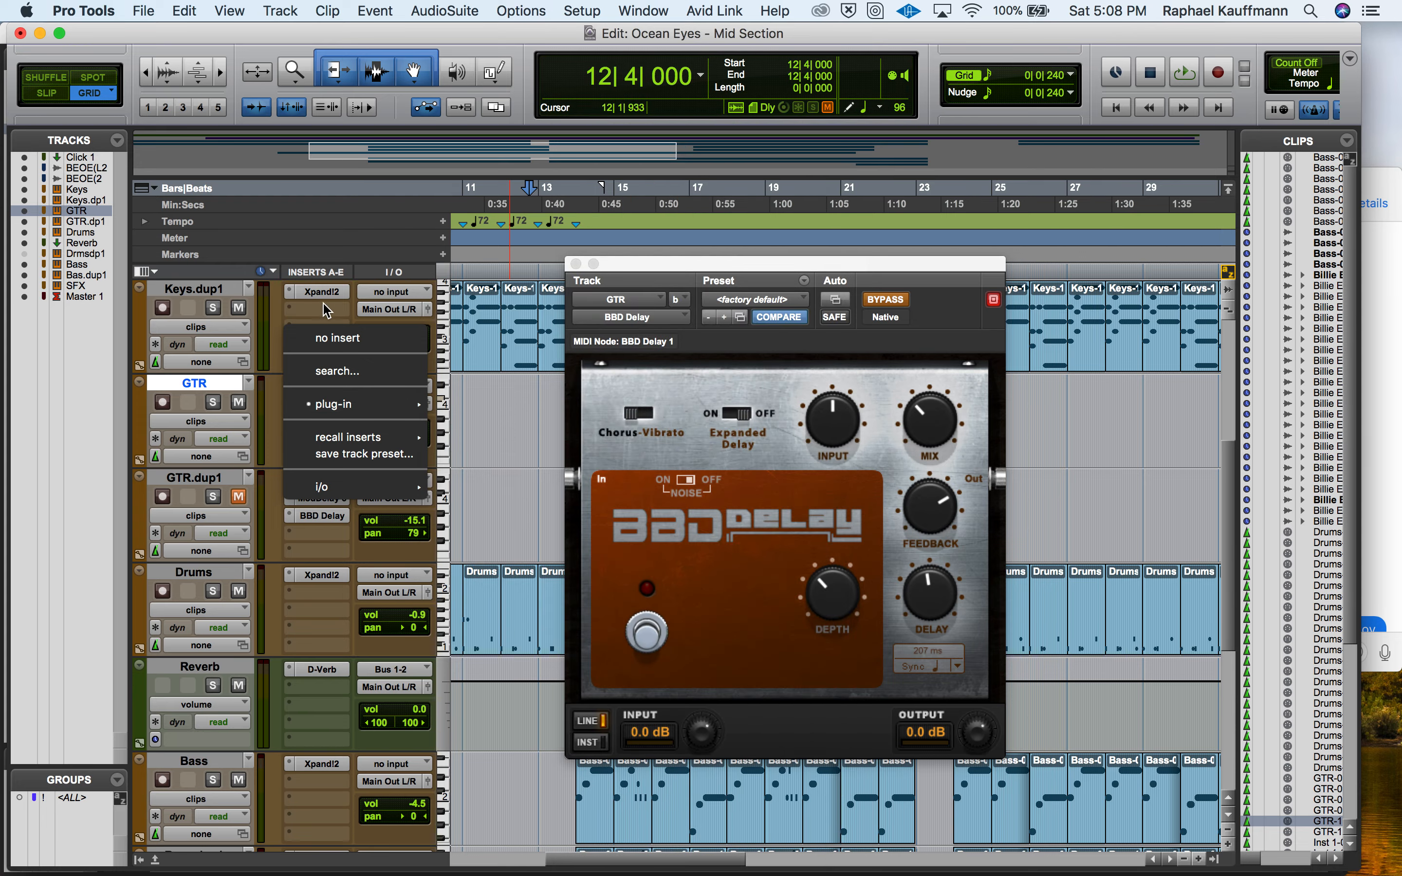
{"action": "left_click", "coordinate": [282, 333]}
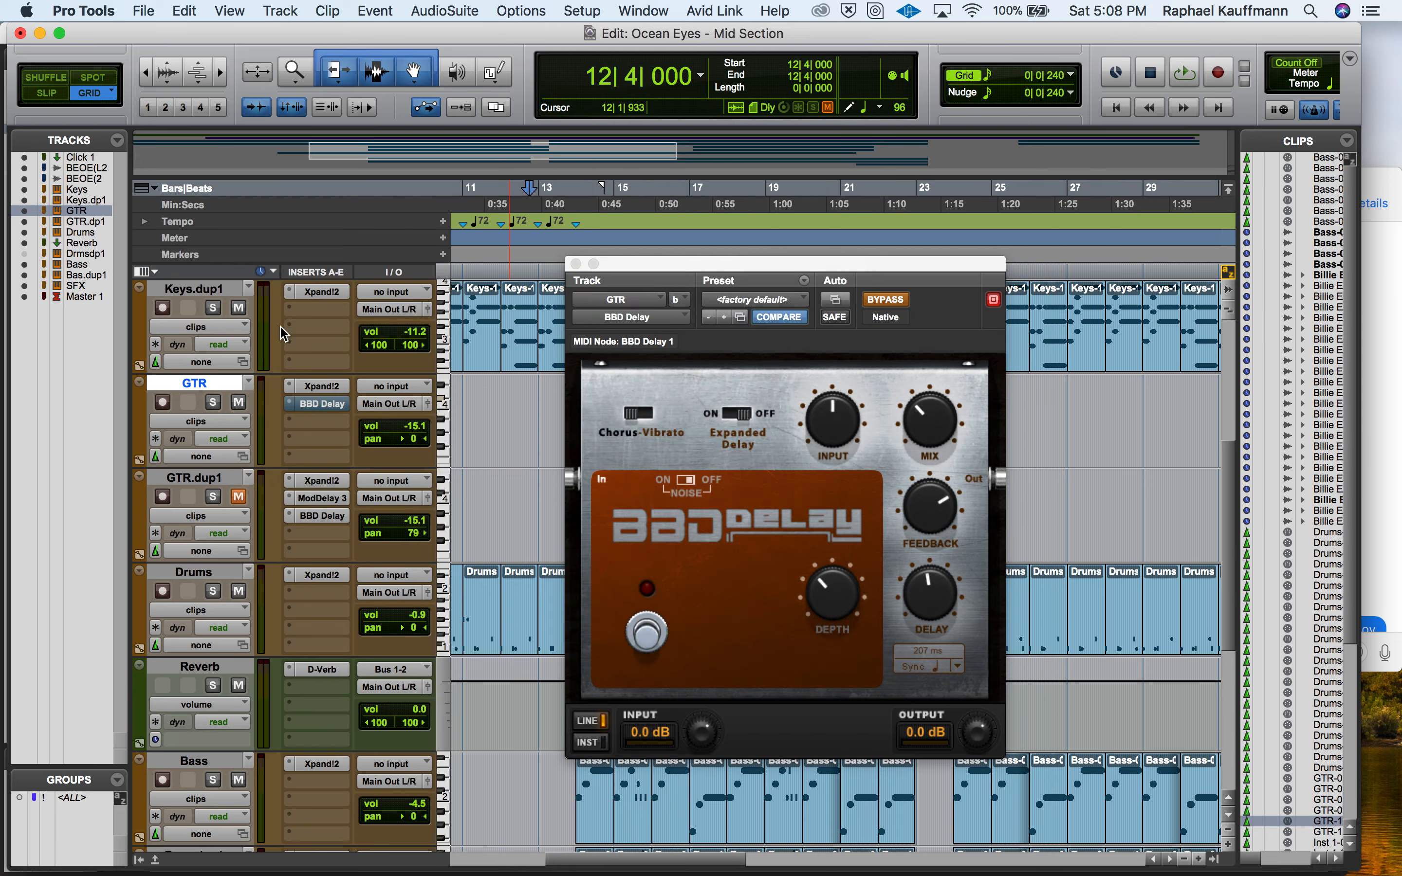
Step: Take the BBD Delay out of bypass, solo the GTR track and play it from beat 4 of bar 12, moving the plug-in window off the clips
{"action": "left_click", "coordinate": [881, 302]}
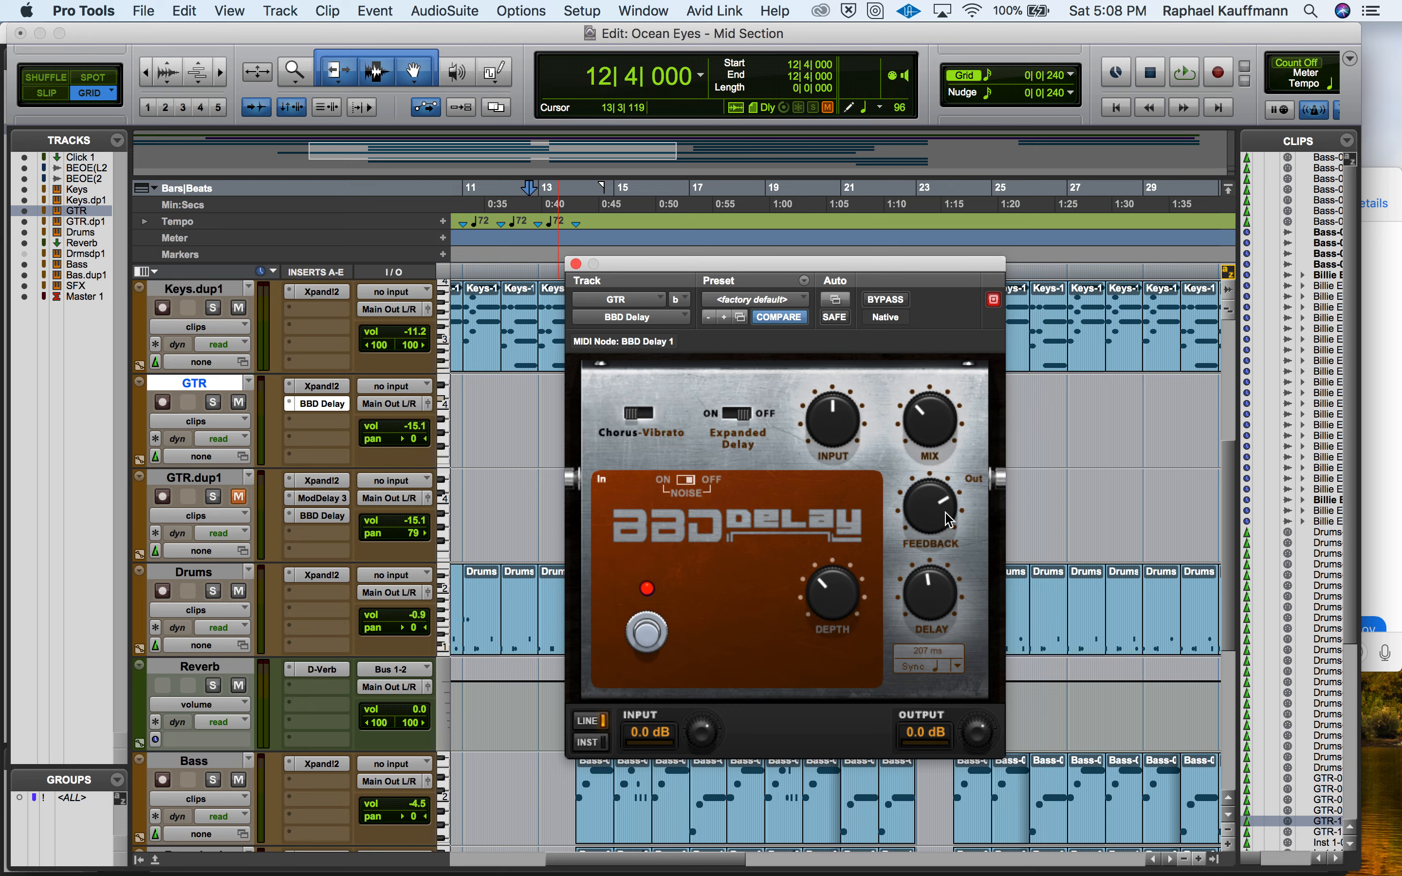
{"action": "key", "text": "space"}
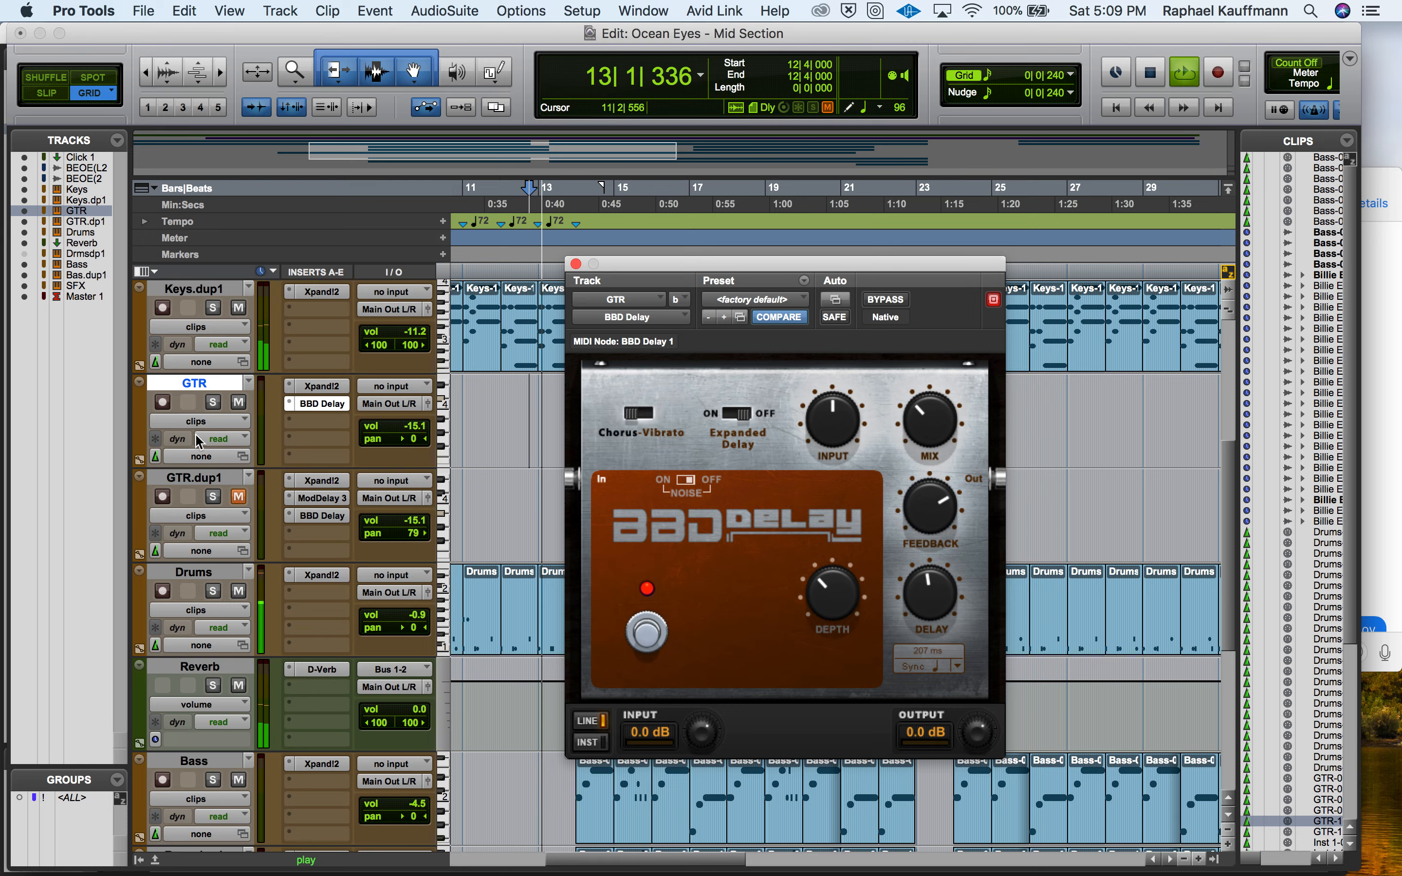
{"action": "left_click", "coordinate": [211, 403]}
{"action": "left_click_drag", "start_coordinate": [615, 262], "coordinate": [882, 362]}
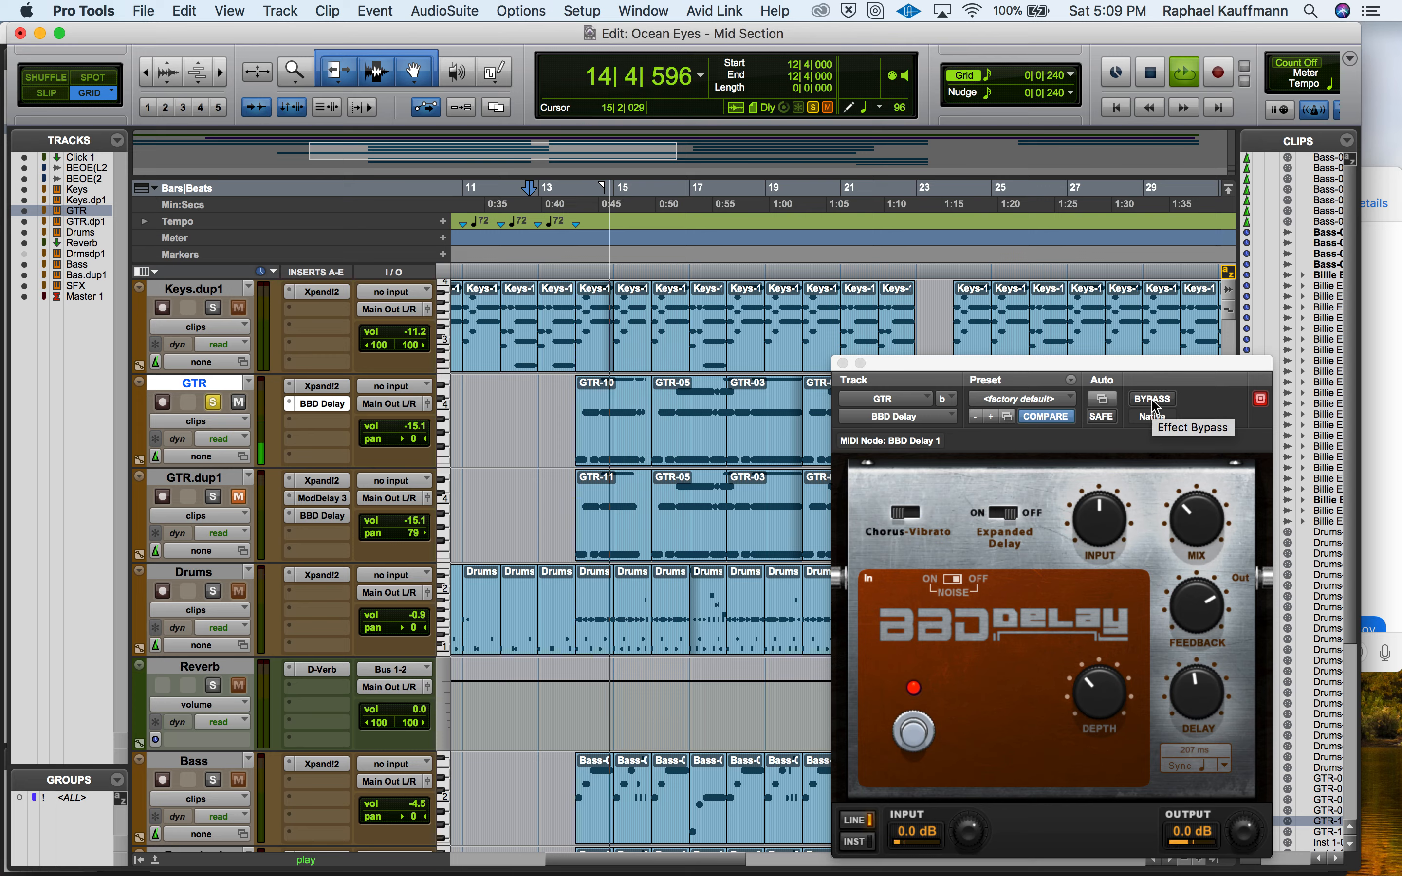
{"action": "key", "text": "space"}
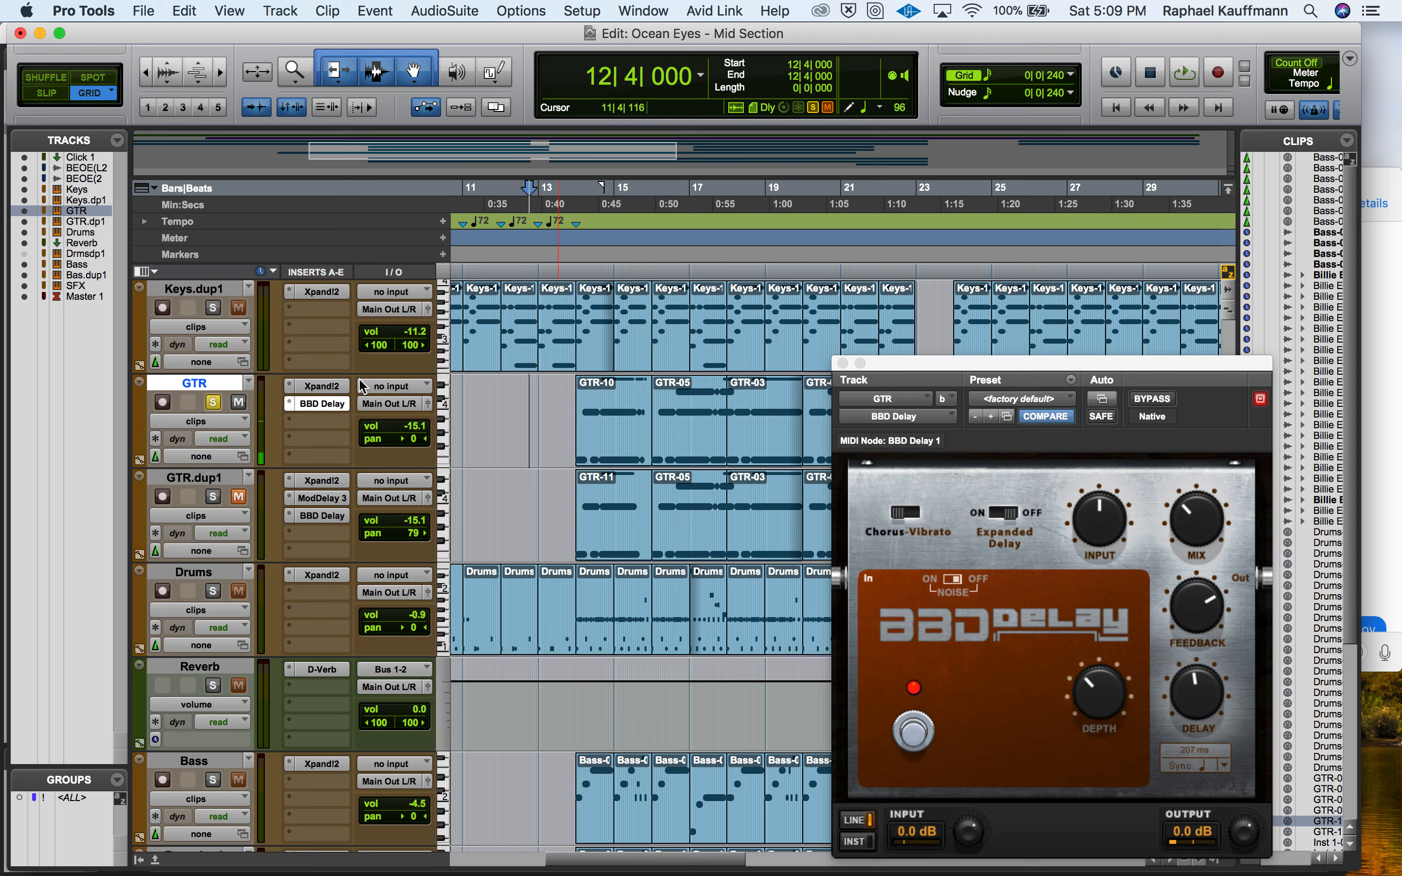
Step: Replace the BBD Delay on the GTR track with Mod Delay III (mono) and set its delay to a quarter note
{"action": "left_click", "coordinate": [292, 408]}
{"action": "mouse_move", "coordinate": [488, 474]}
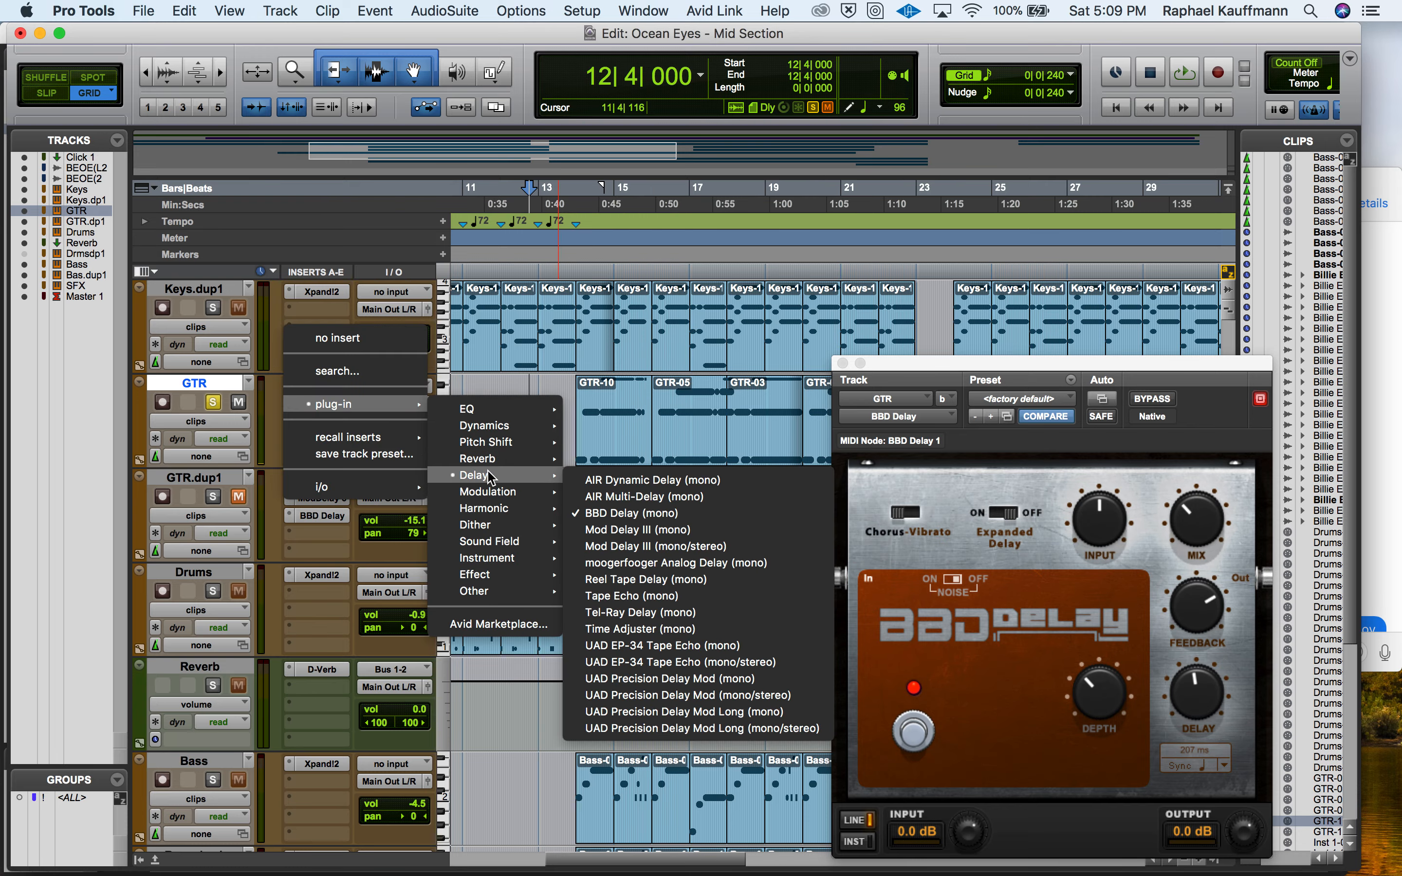
{"action": "left_click", "coordinate": [637, 530]}
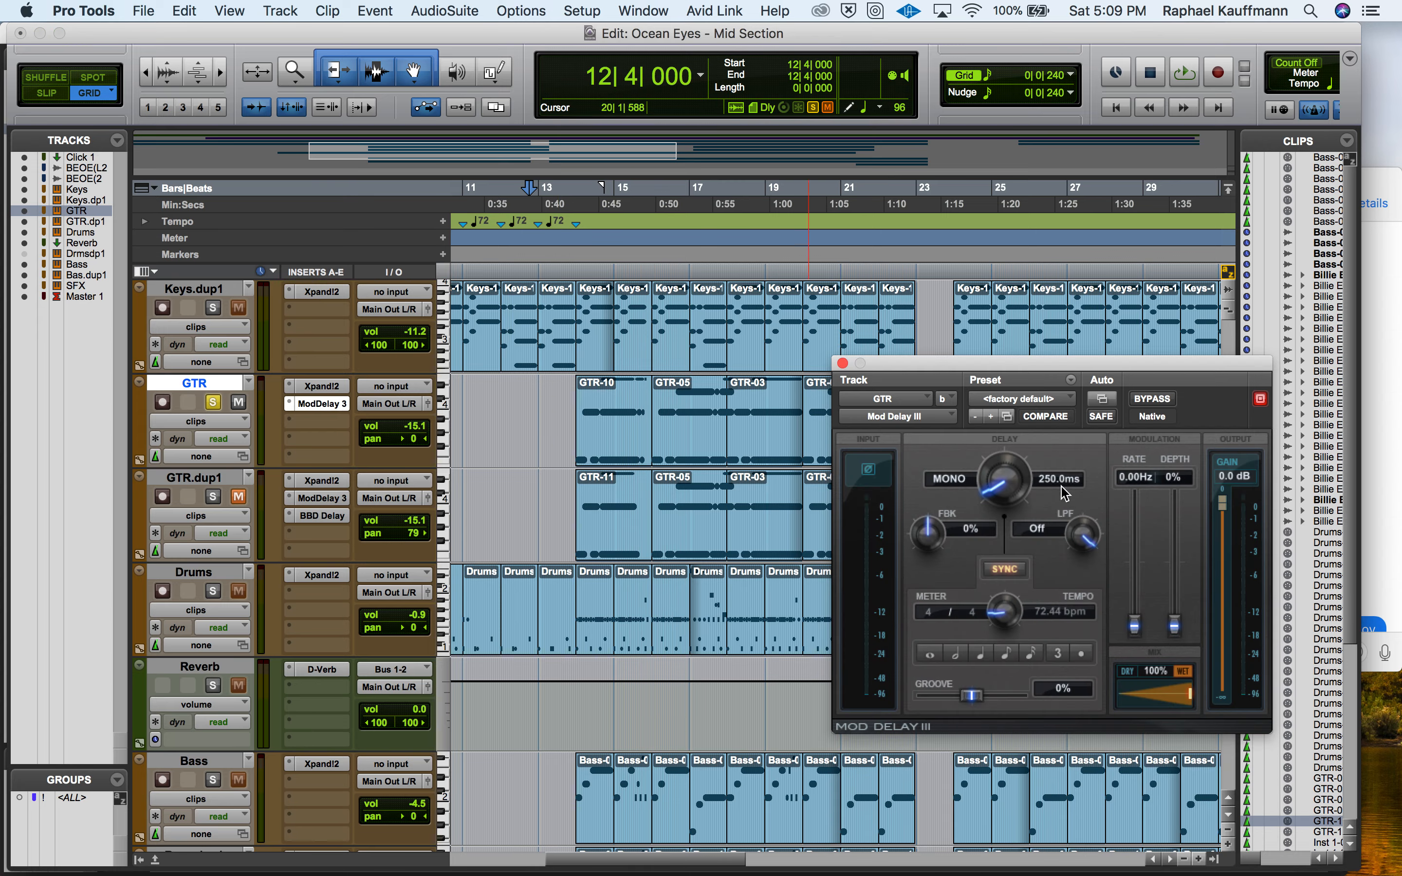
{"action": "left_click", "coordinate": [982, 654]}
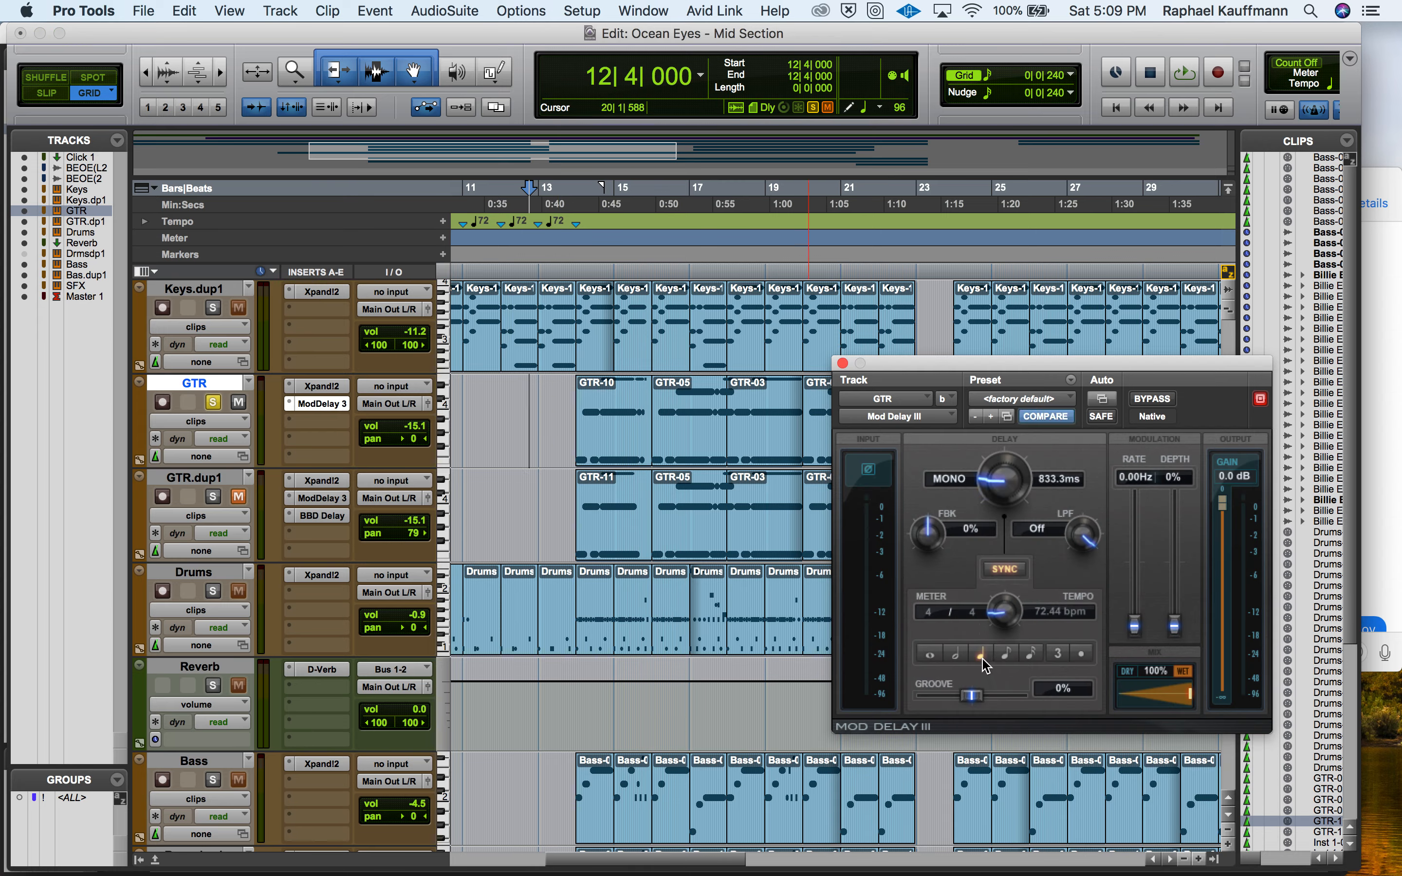
Step: Select the GTR-10 clip and play it soloed from the start of bar 14 to hear the delay
{"action": "key", "text": "space"}
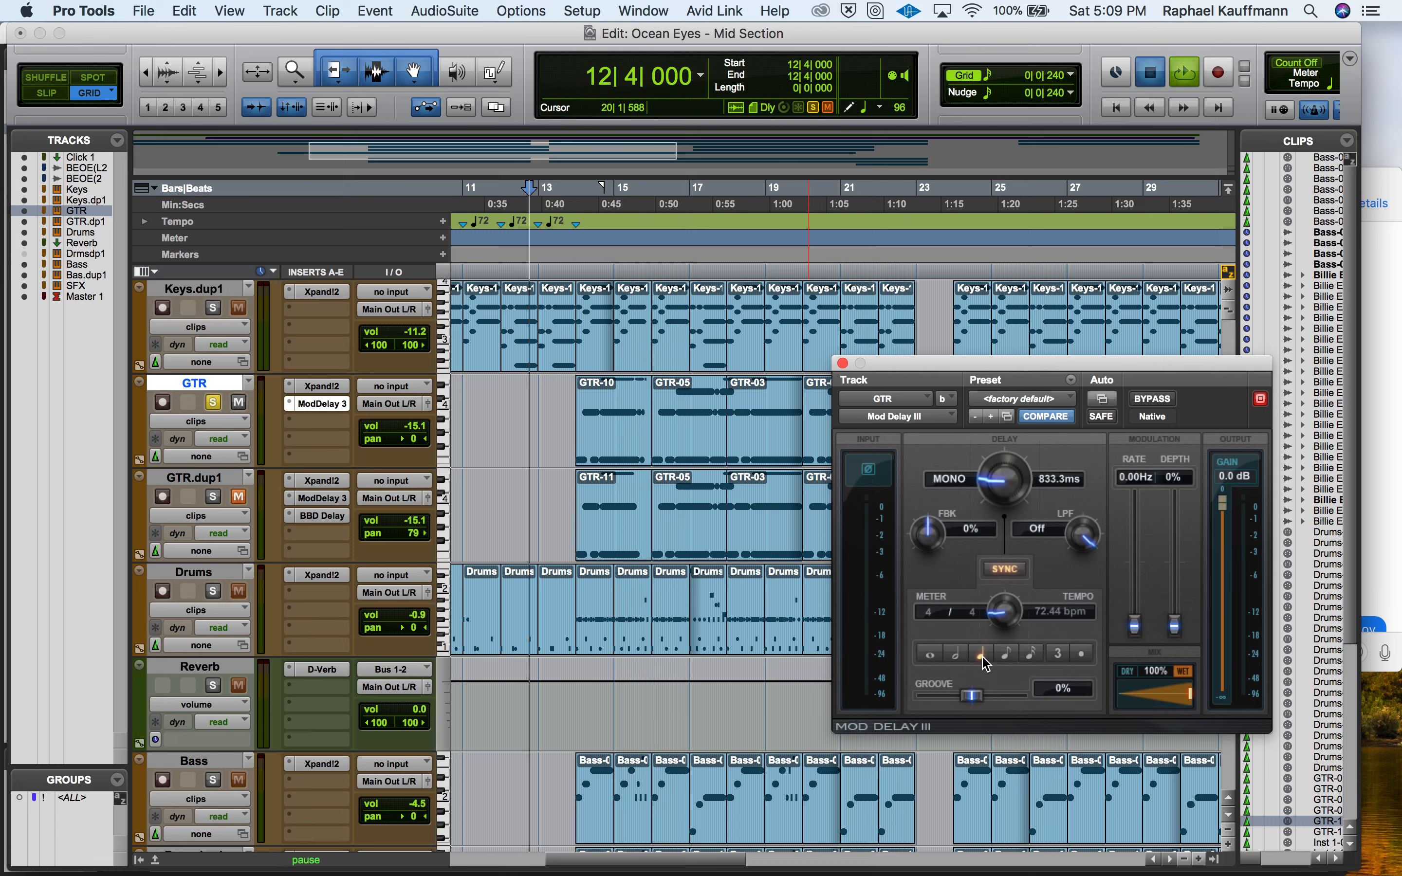
{"action": "key", "text": "space"}
{"action": "left_click", "coordinate": [615, 451]}
{"action": "key", "text": "space"}
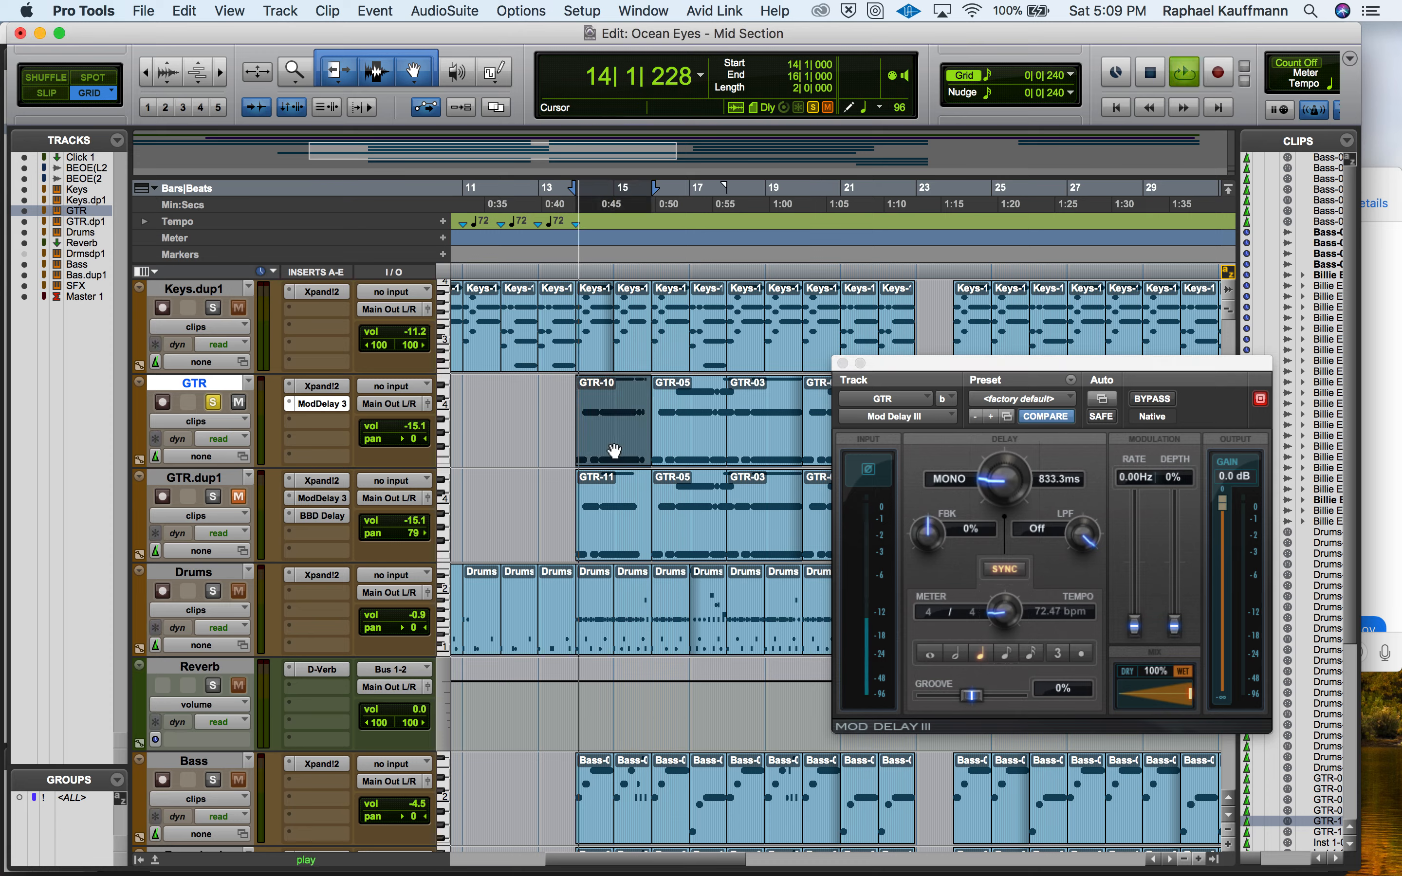
{"action": "key", "text": "space"}
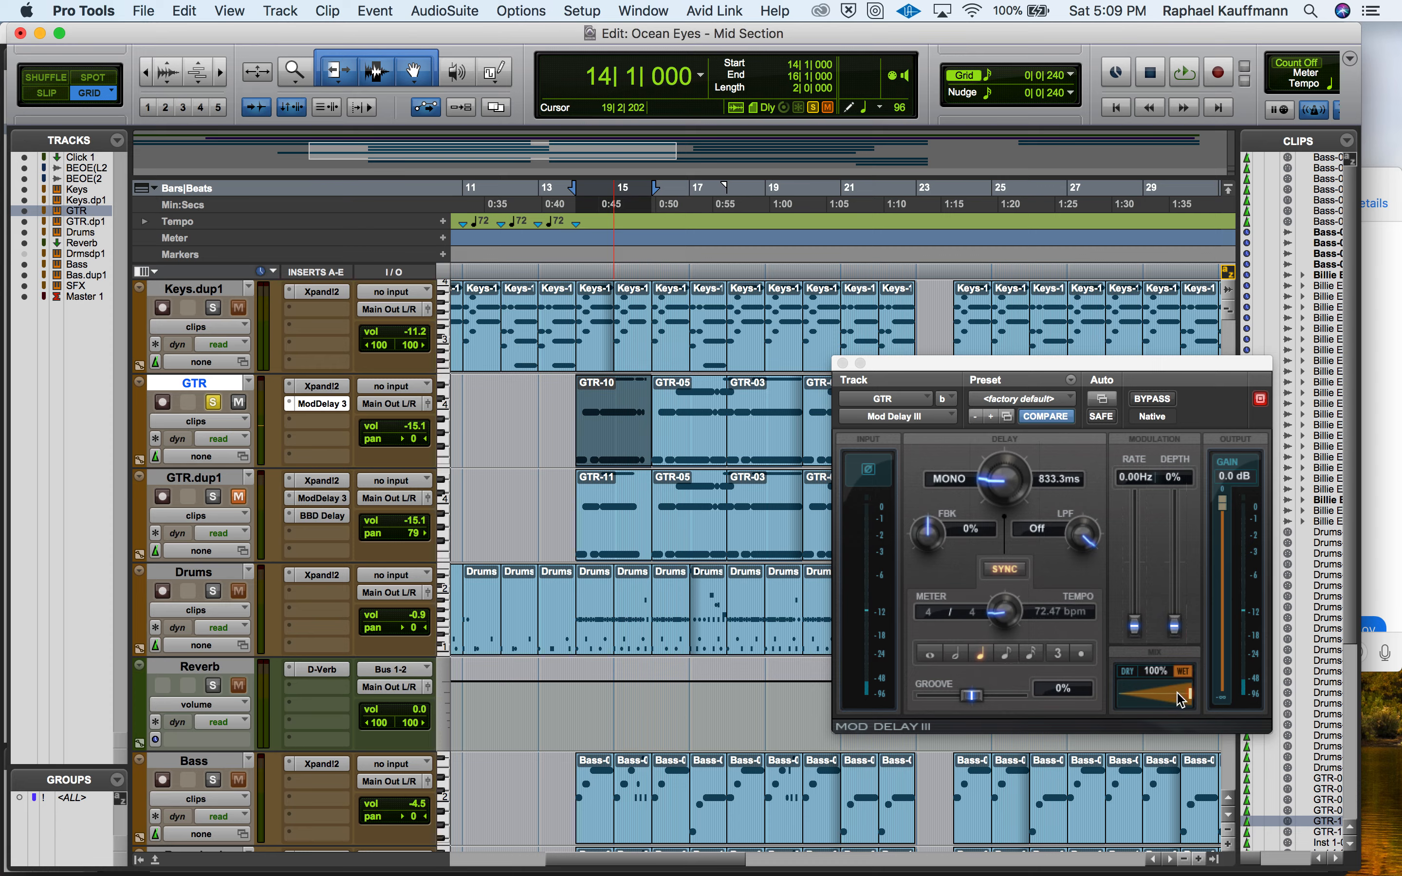
Step: Set the Mod Delay III mix to 50% and play the GTR-10 clip again
{"action": "left_click_drag", "start_coordinate": [1180, 699], "coordinate": [1149, 663]}
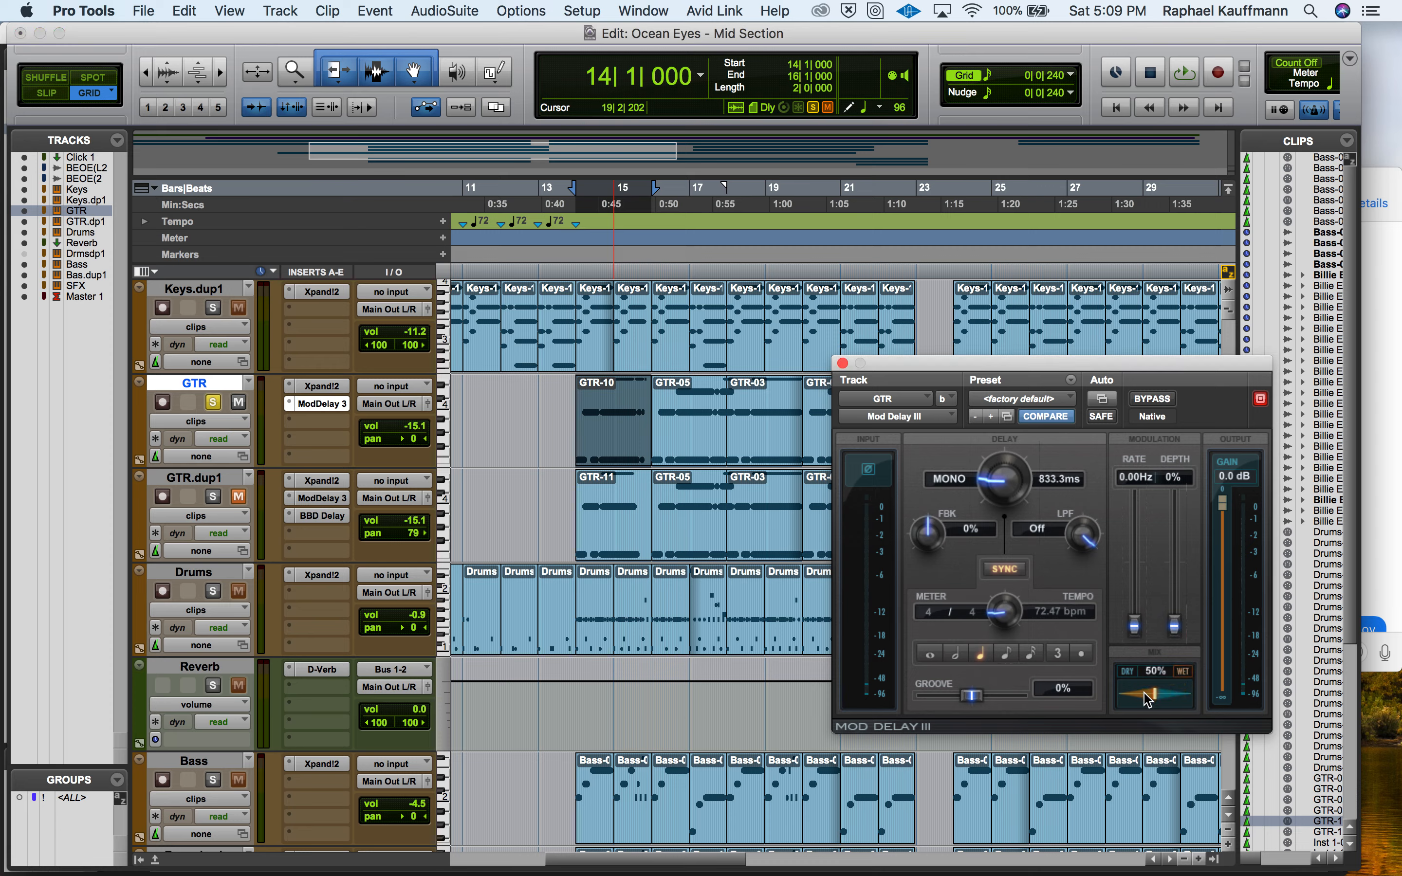
{"action": "key", "text": "space"}
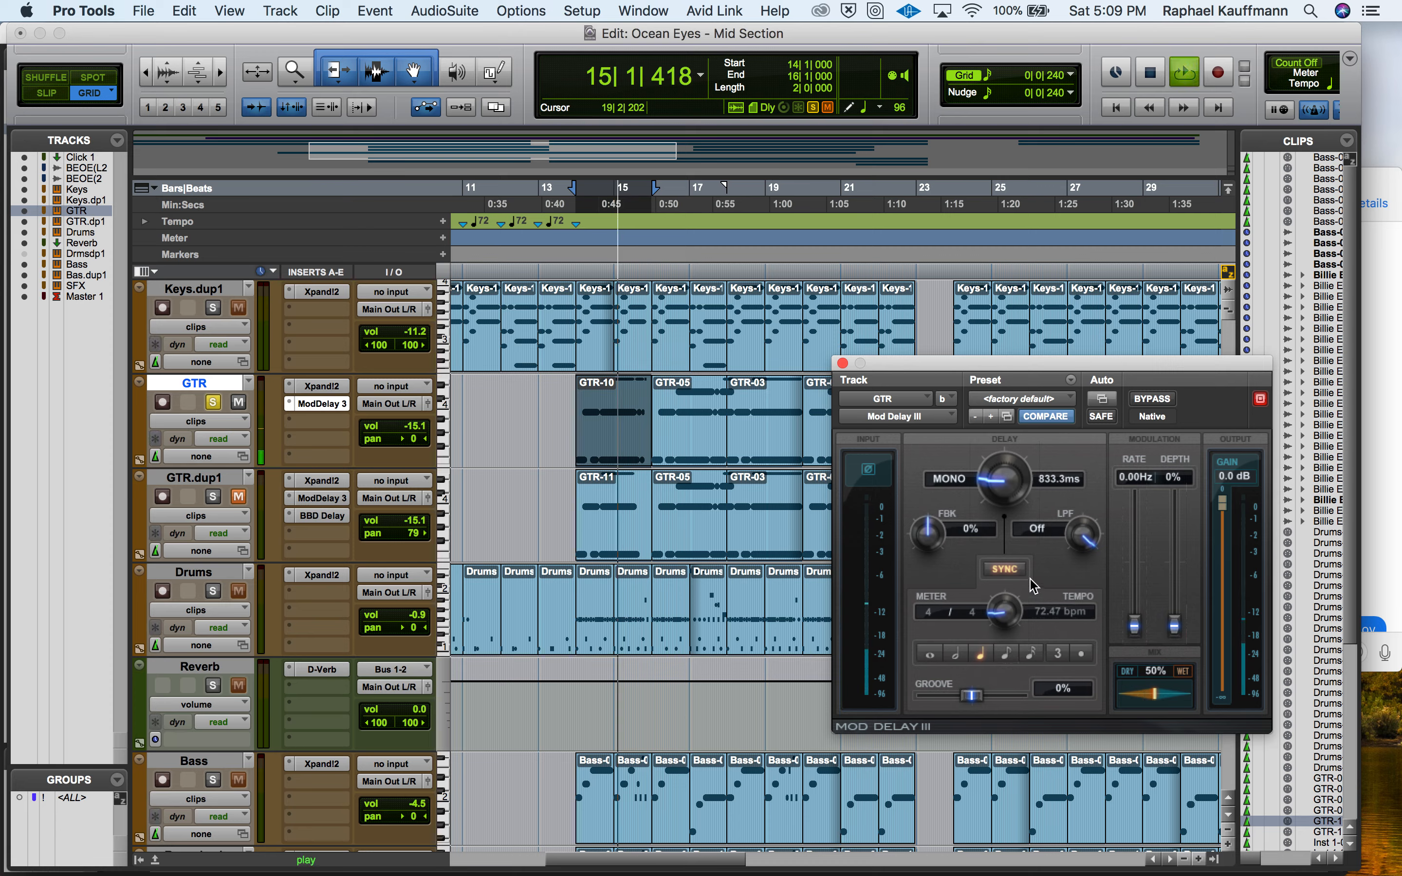
{"action": "key", "text": "space"}
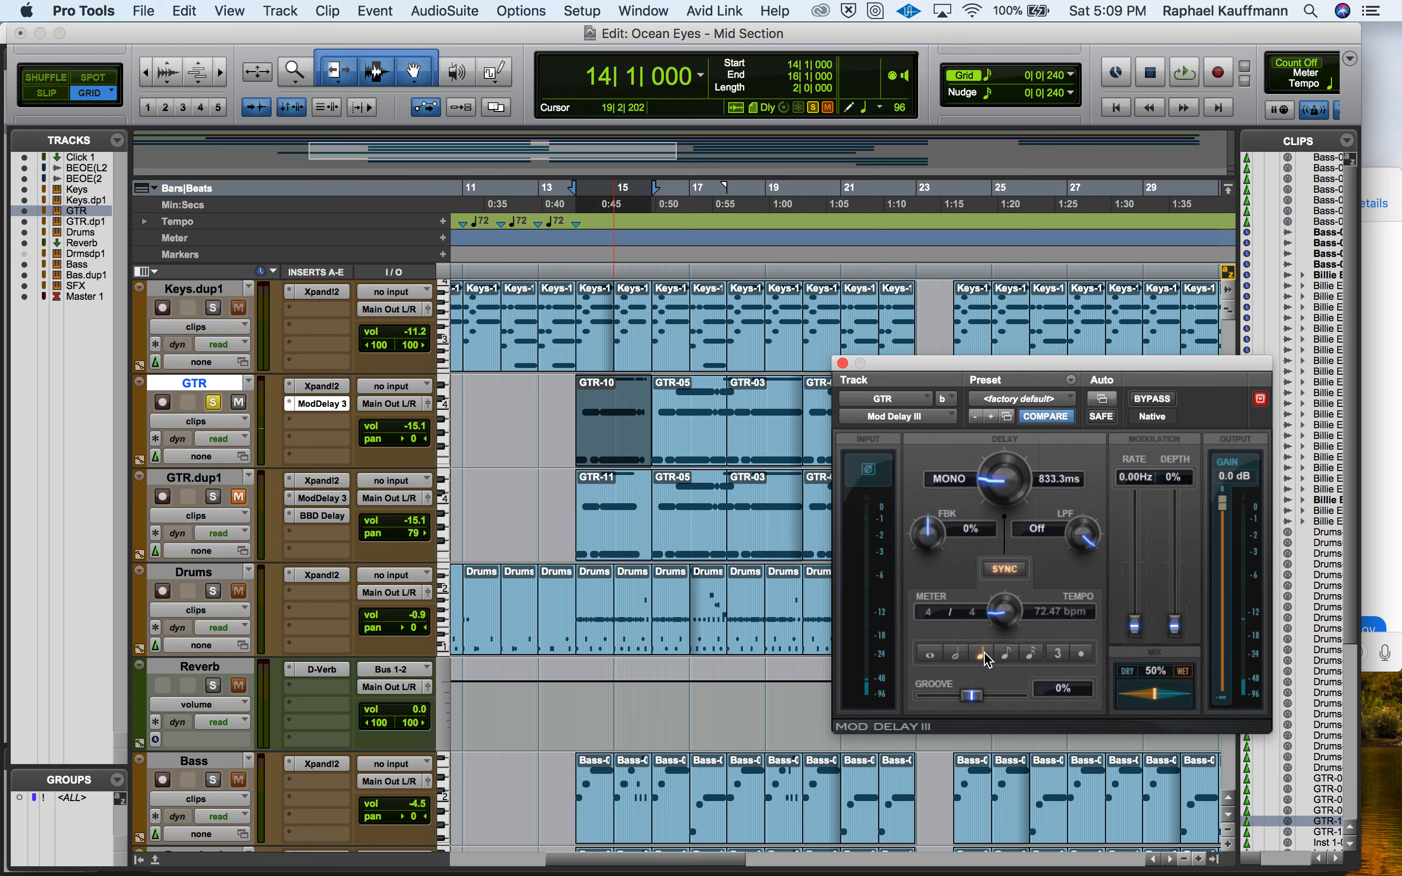
Step: Set the Mod Delay III delay time to 203 ms and its feedback to 48% while playing the soloed guitar
{"action": "left_click", "coordinate": [1041, 480]}
{"action": "key", "text": "Return"}
{"action": "key", "text": "space"}
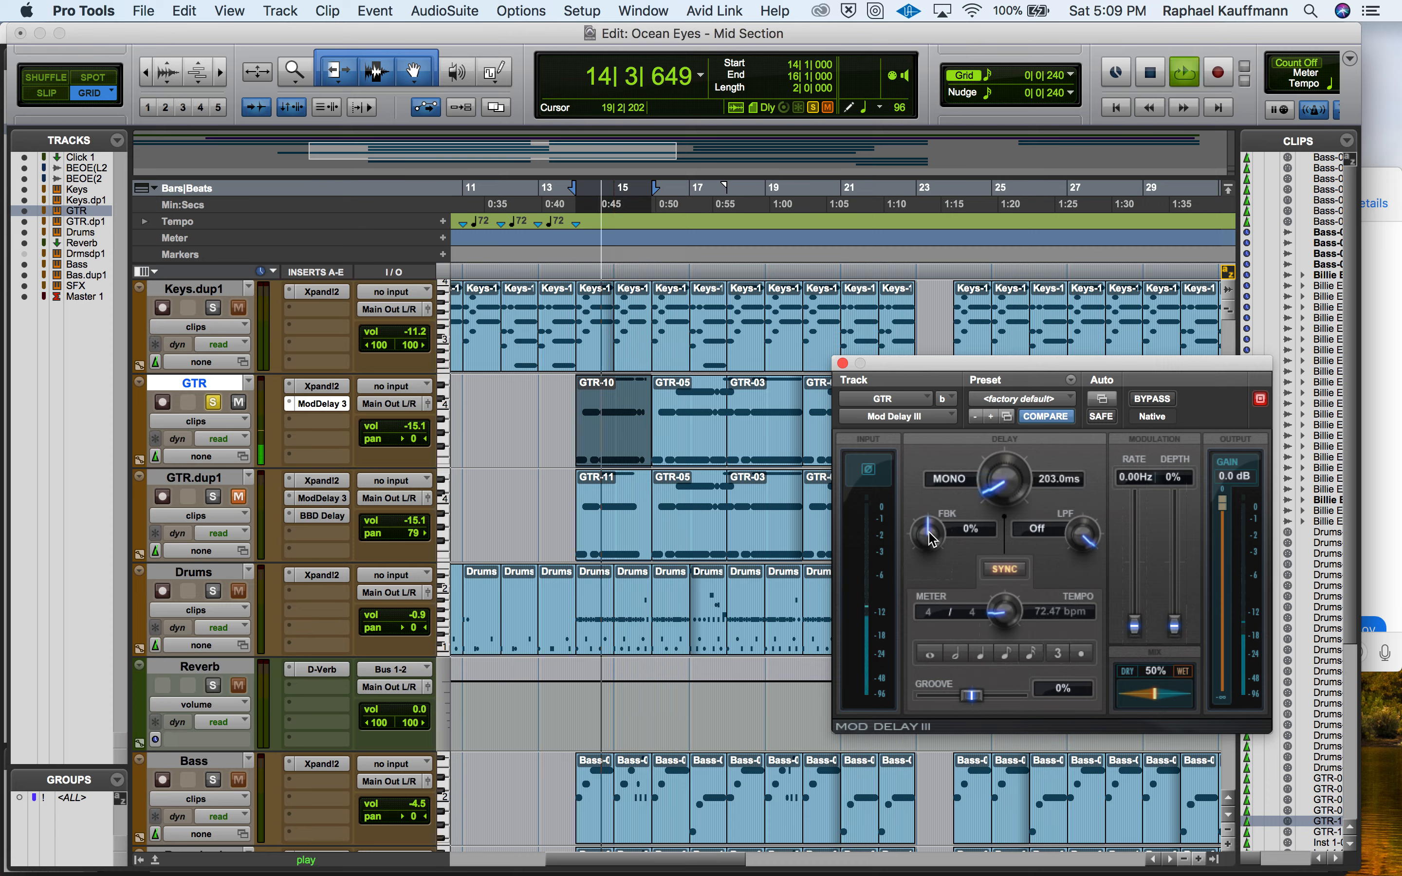
{"action": "left_click_drag", "start_coordinate": [928, 532], "coordinate": [923, 510]}
{"action": "key", "text": "space"}
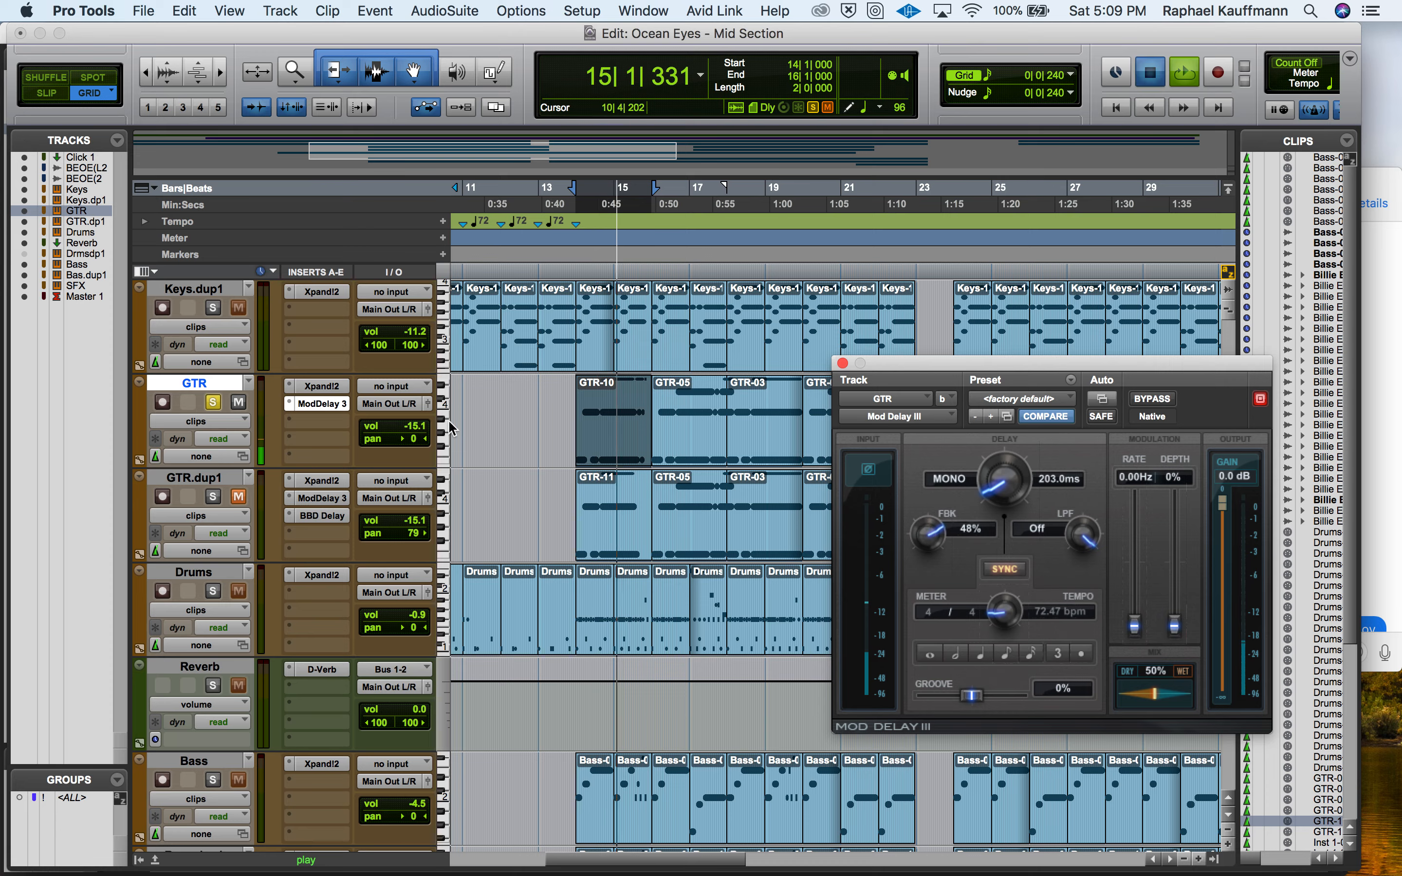
Step: Turn off solo on the GTR track, play the mix from late in bar 13 and set the GTR volume to -9.2 dB
{"action": "left_click", "coordinate": [213, 402]}
{"action": "left_click", "coordinate": [571, 394]}
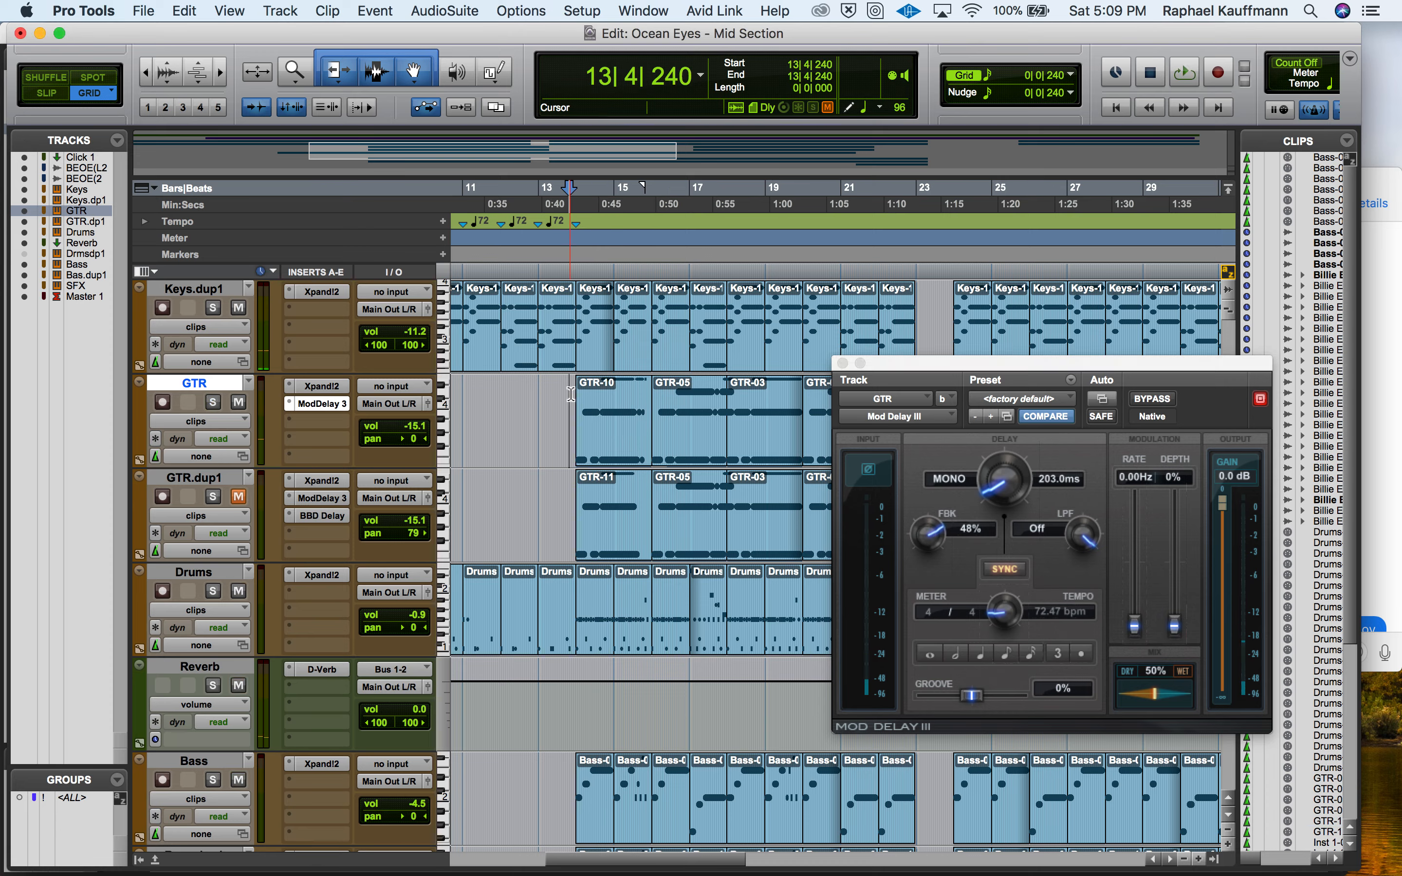
{"action": "key", "text": "space"}
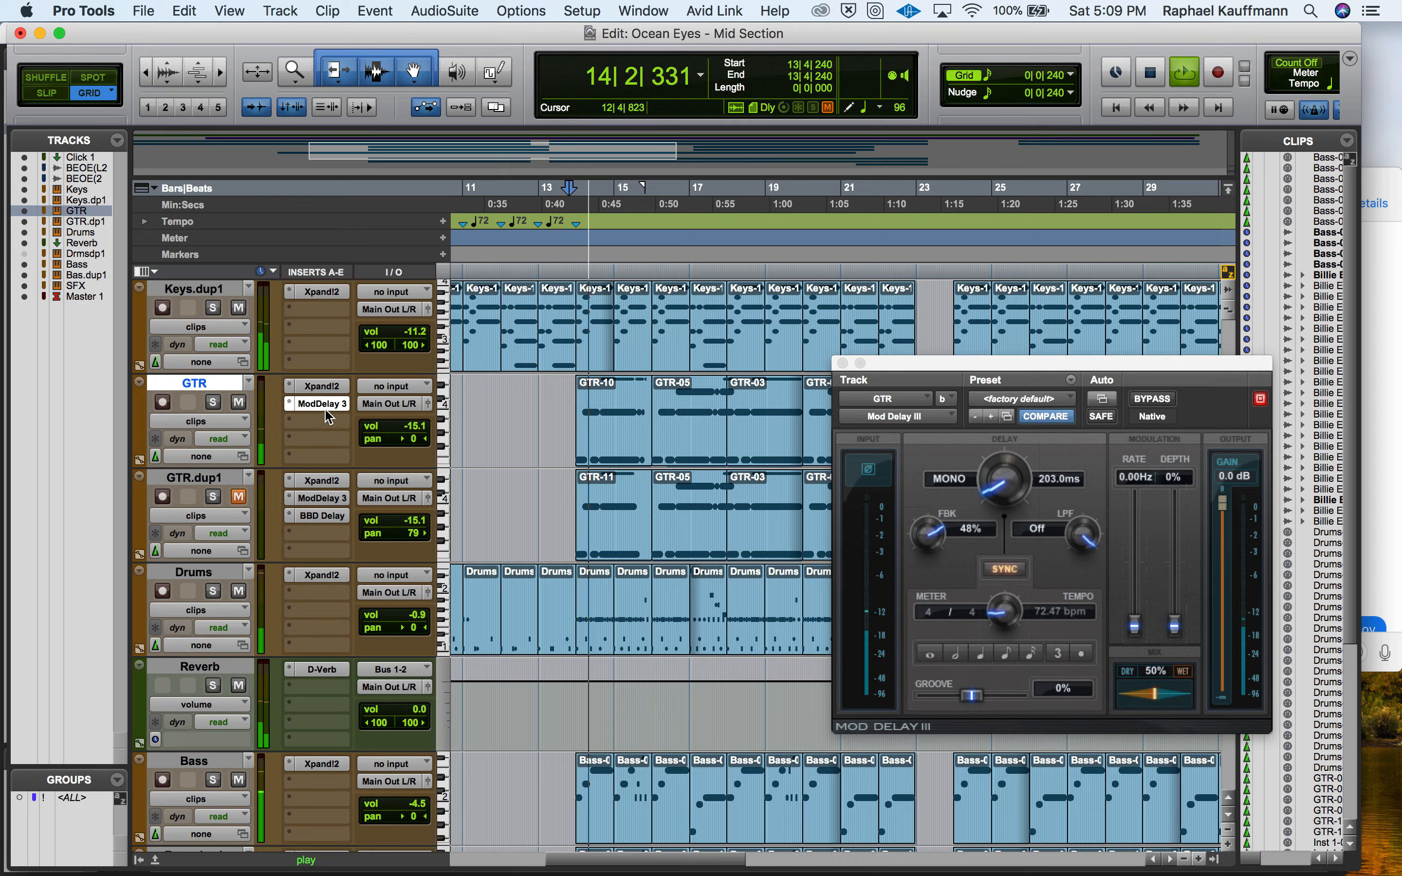
{"action": "left_click_drag", "start_coordinate": [393, 426], "coordinate": [392, 426]}
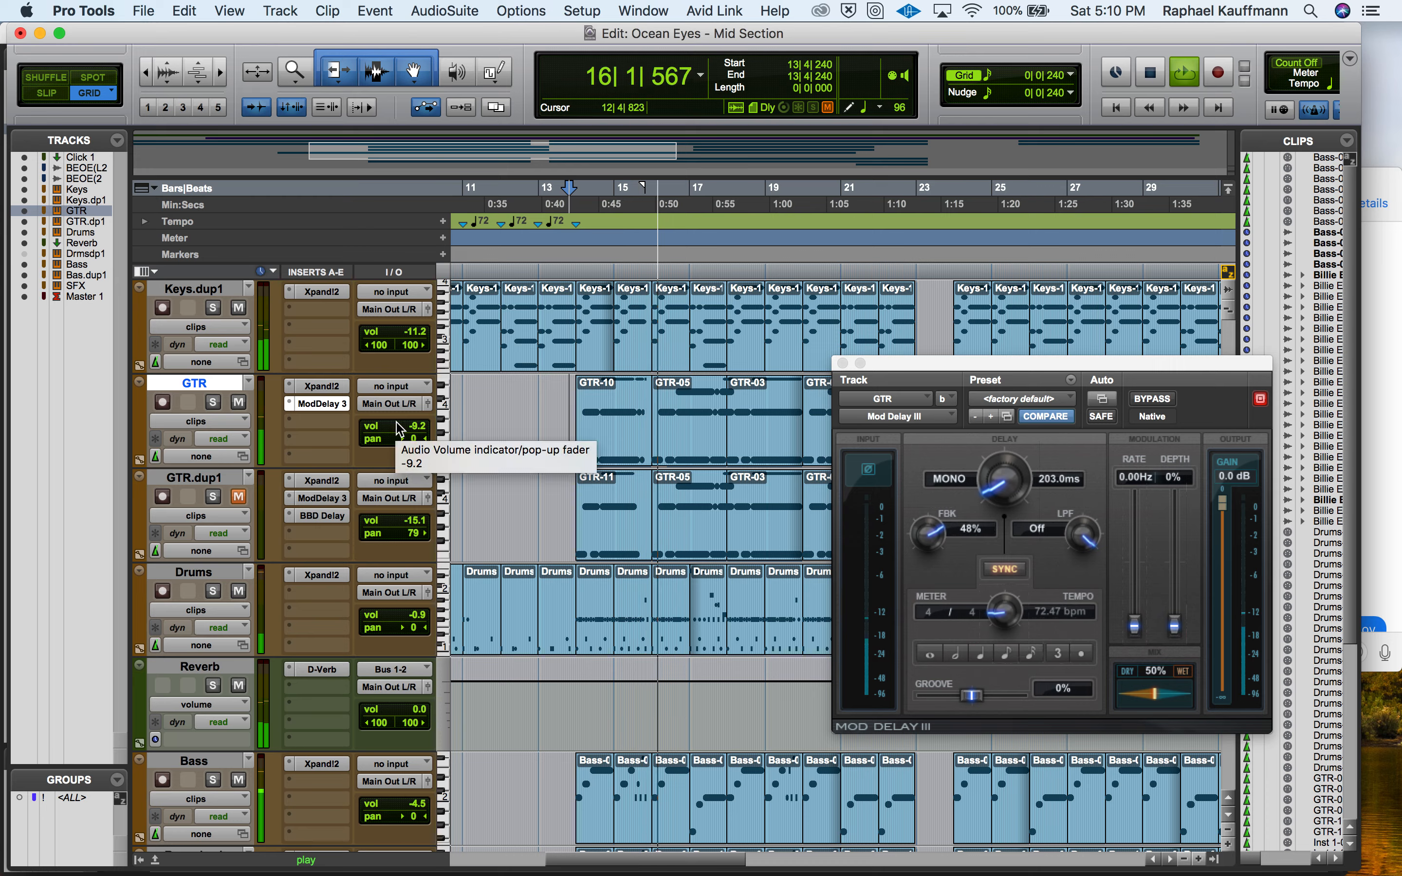
{"action": "key", "text": "space"}
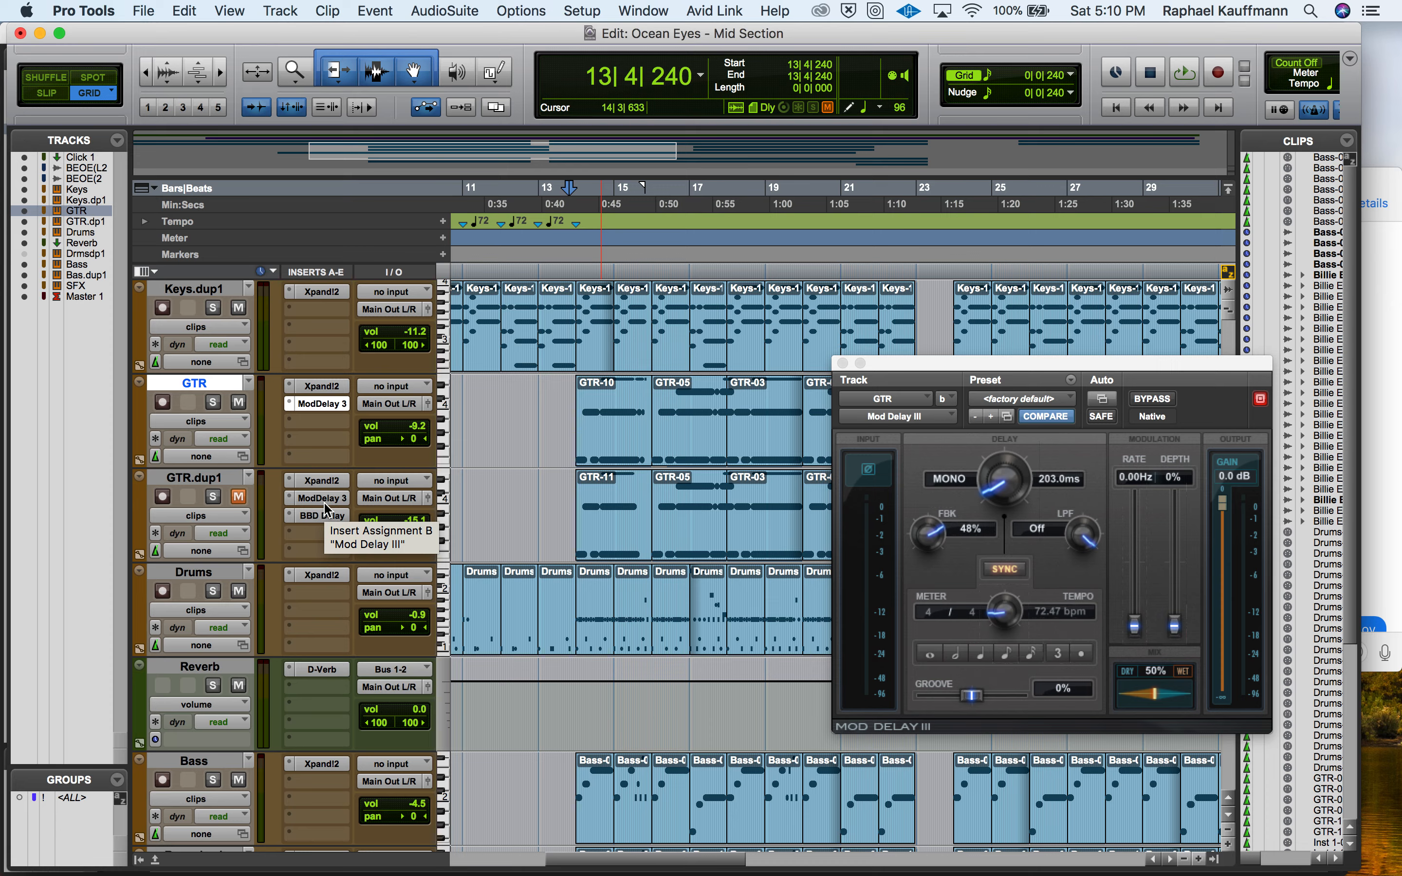
Step: Open the Bass track's bar 15 clip in the MIDI Editor, close the Mod Delay III window and deselect the notes
{"action": "left_click", "coordinate": [600, 642]}
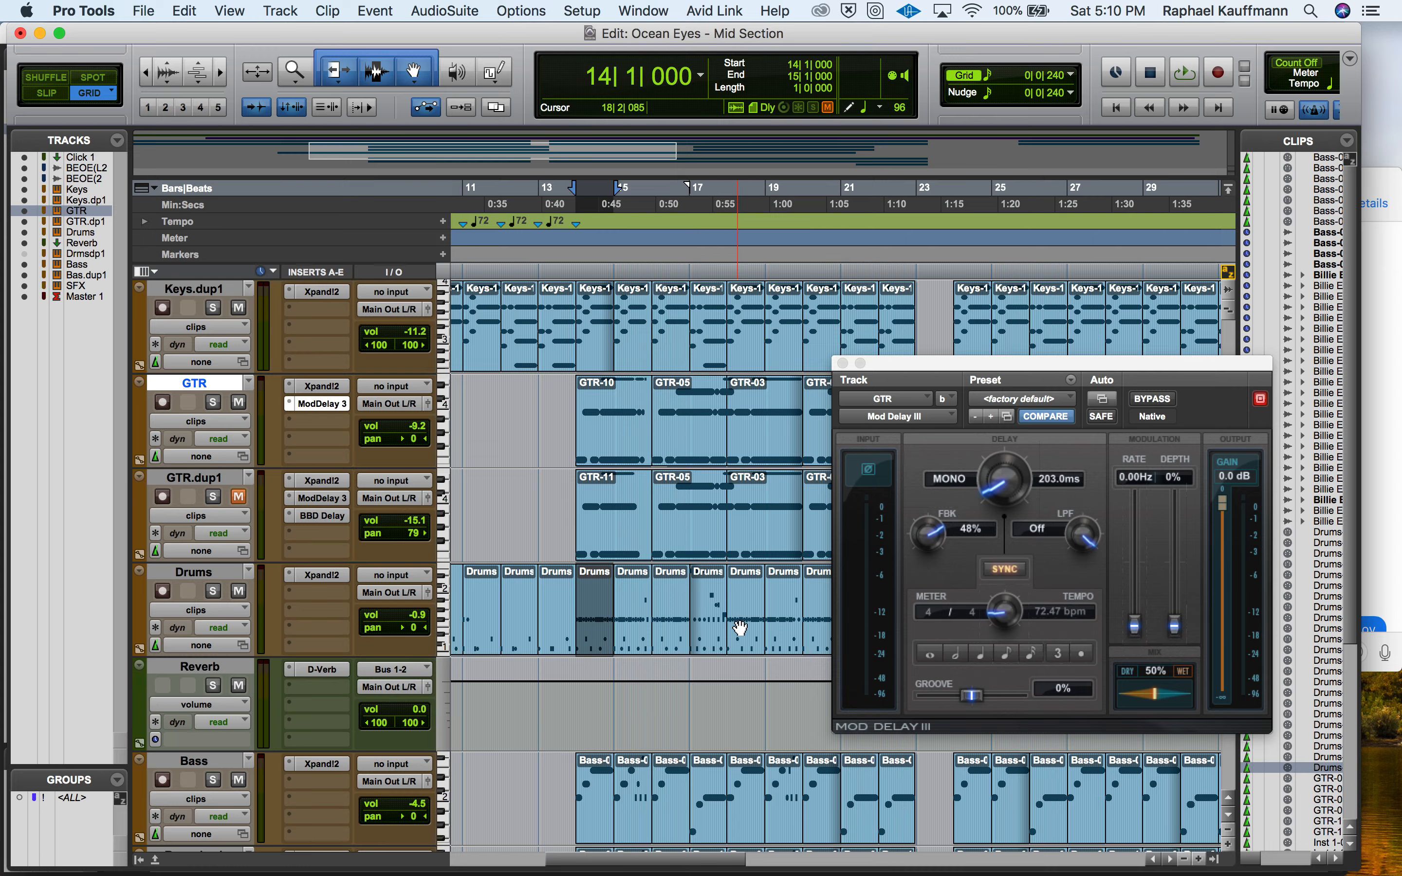
{"action": "scroll", "coordinate": [740, 627], "scroll_direction": "right", "scroll_amount": 3}
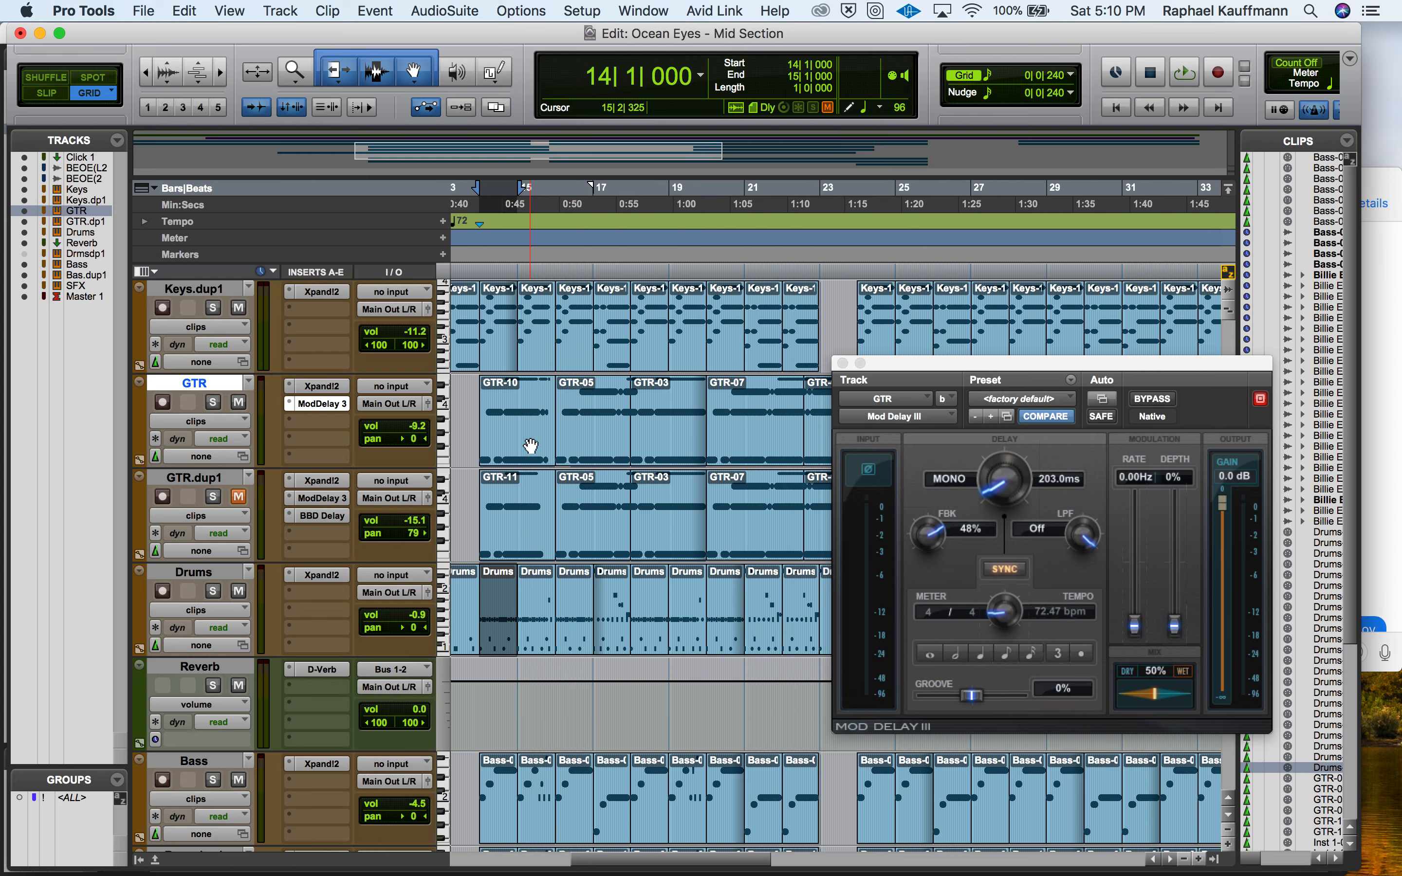
{"action": "scroll", "coordinate": [533, 521], "scroll_direction": "down", "scroll_amount": 4}
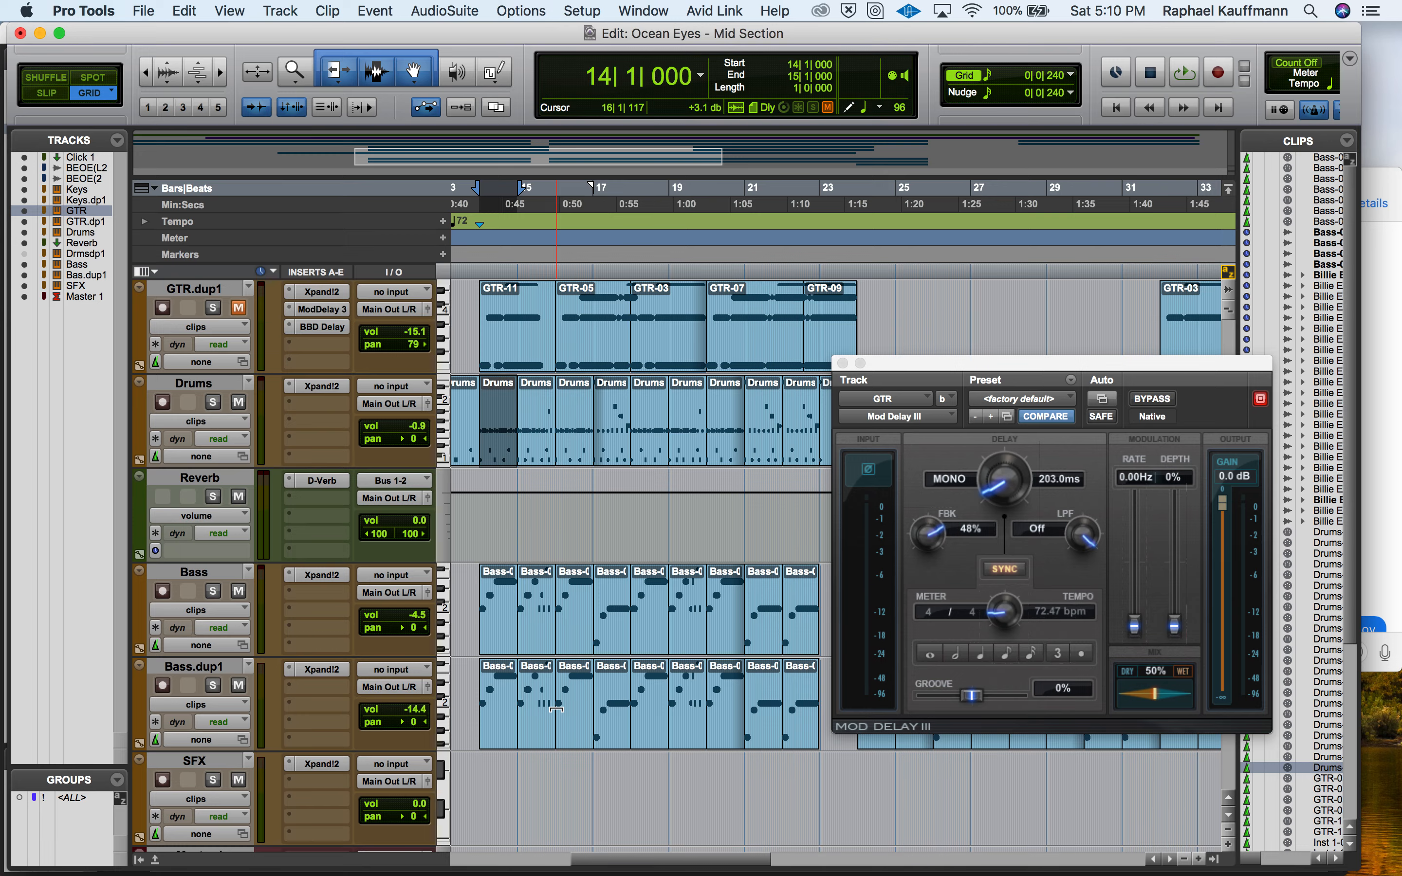
{"action": "double_click", "coordinate": [543, 635]}
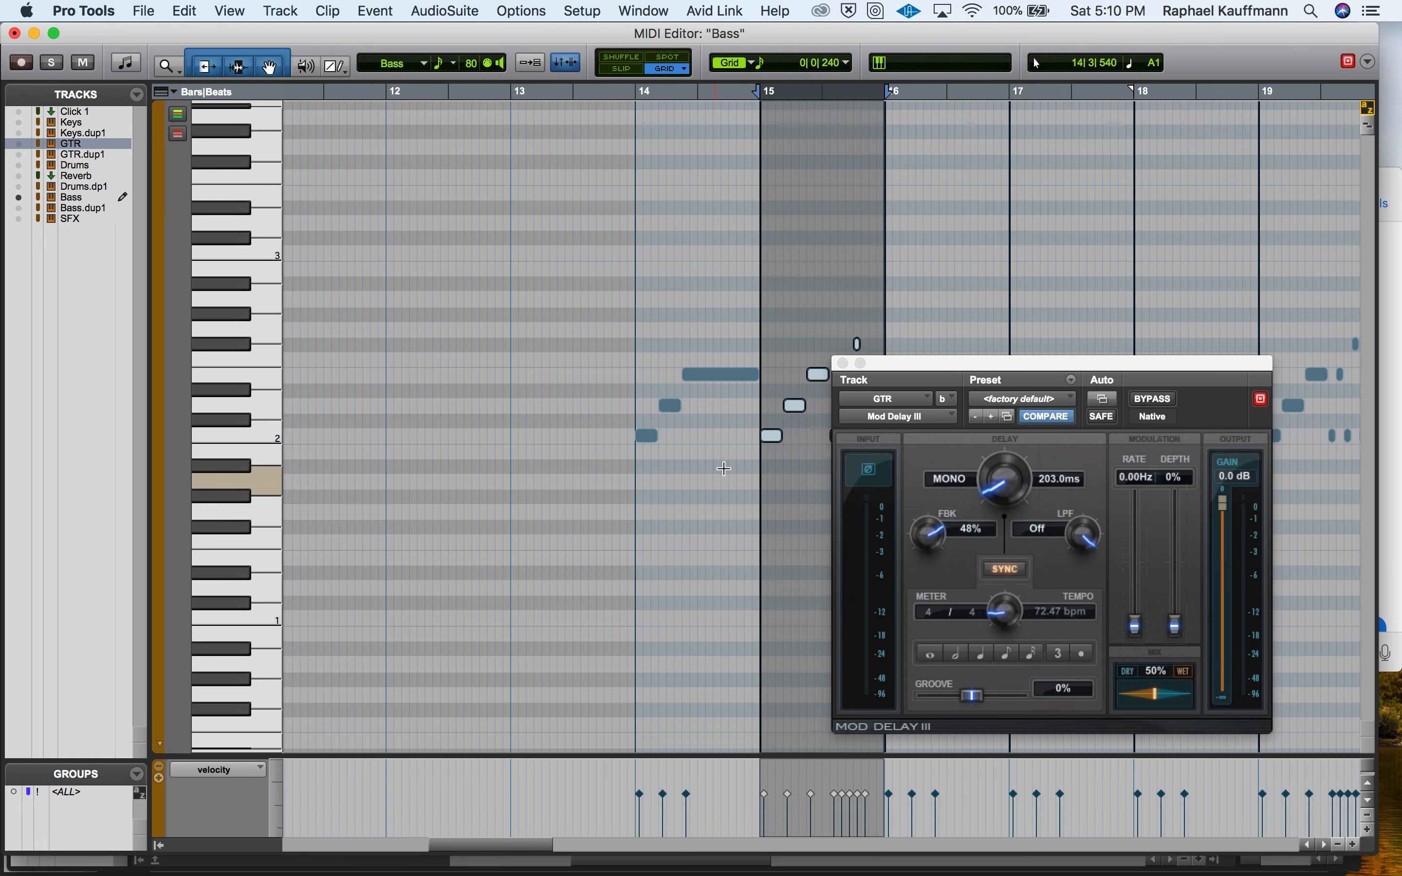
{"action": "left_click", "coordinate": [843, 363]}
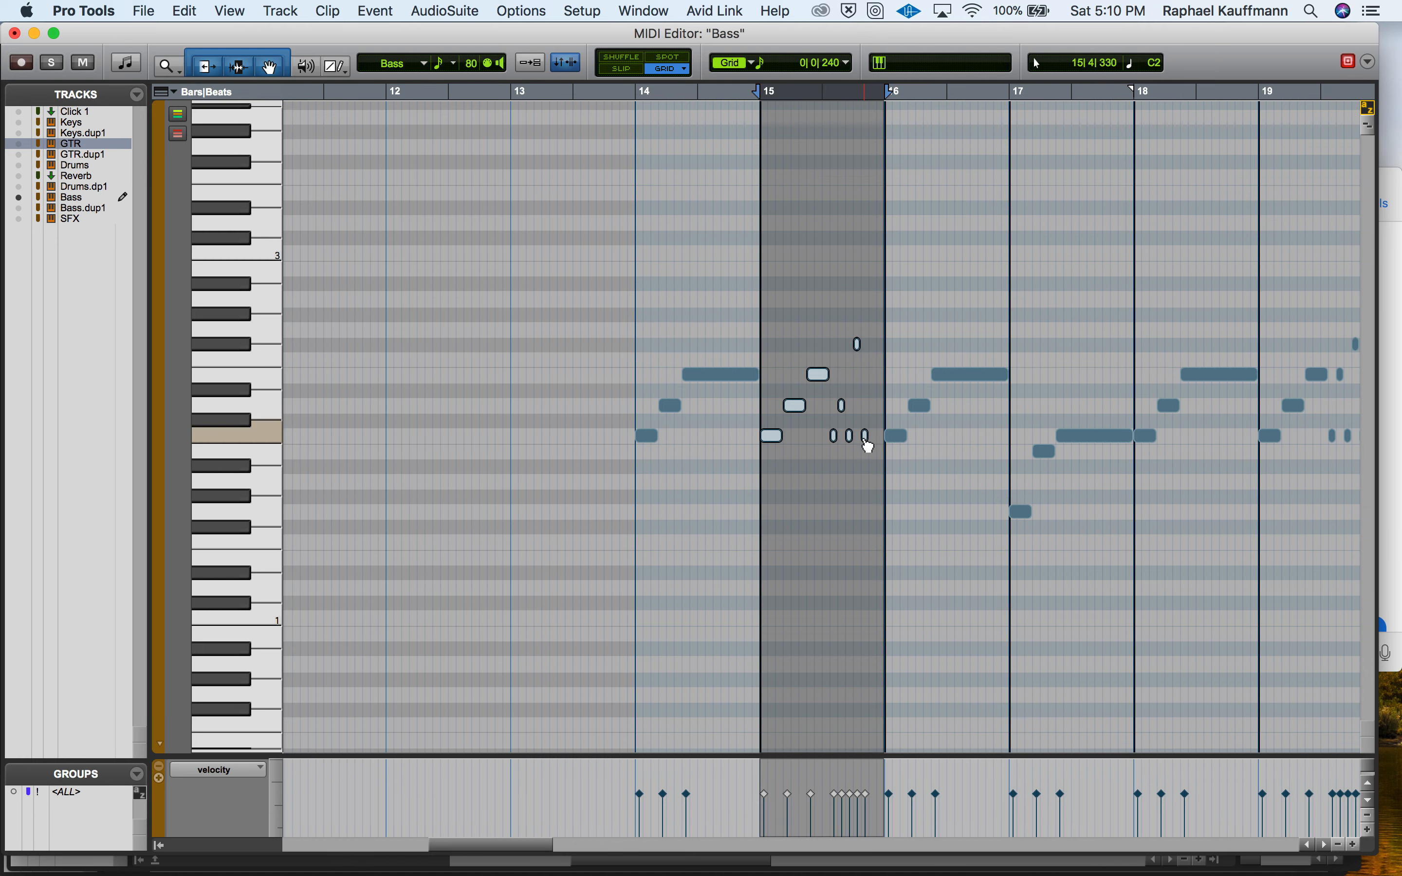
{"action": "left_click", "coordinate": [838, 465]}
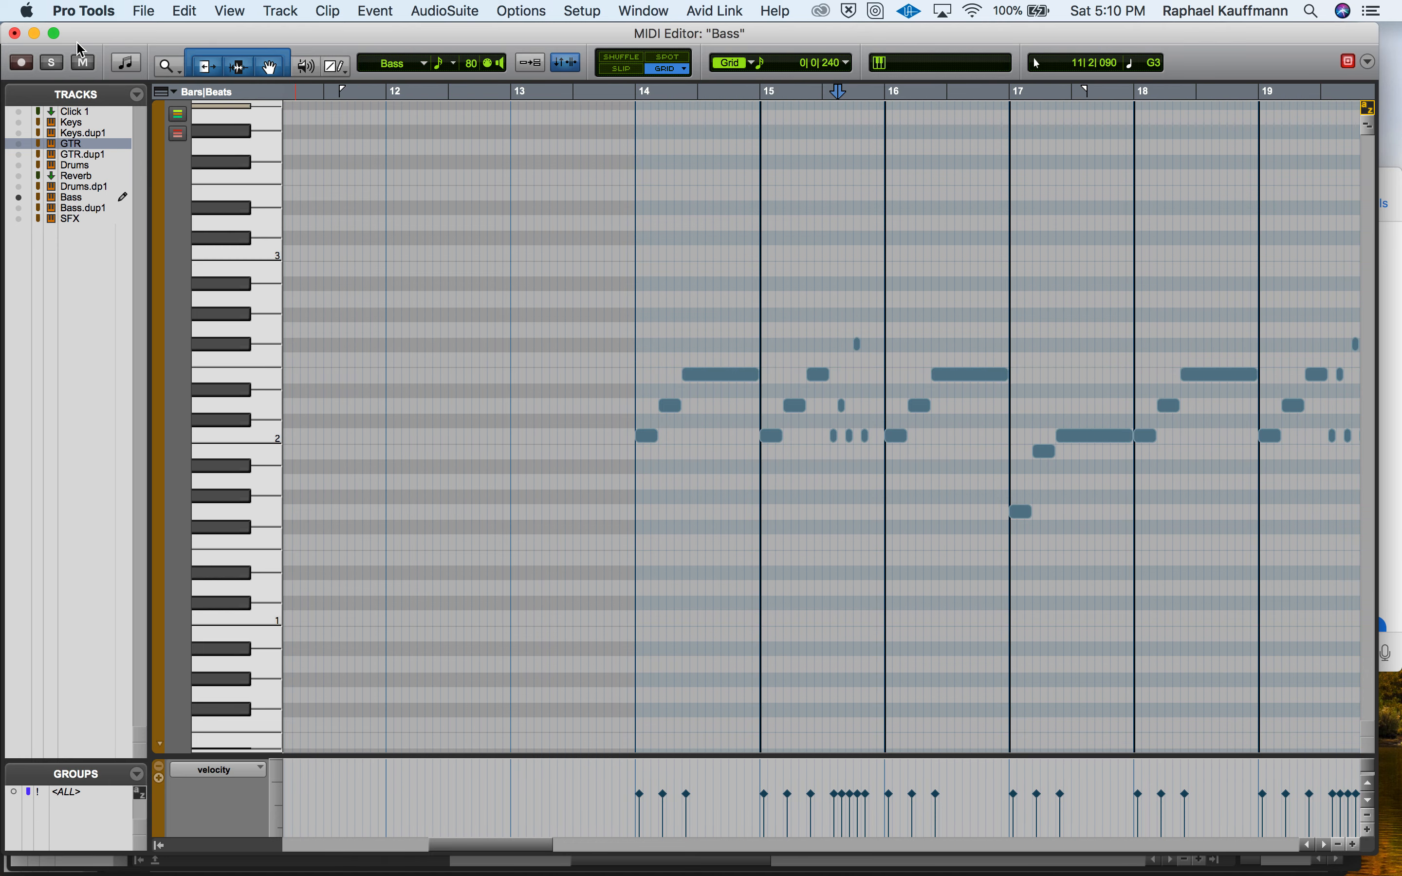
Step: Solo the Bass track, play its line from beat 4 of bar 13 through bar 15, and turn the solo off again
{"action": "key", "text": "shift+s"}
{"action": "left_click", "coordinate": [607, 304]}
{"action": "key", "text": "space"}
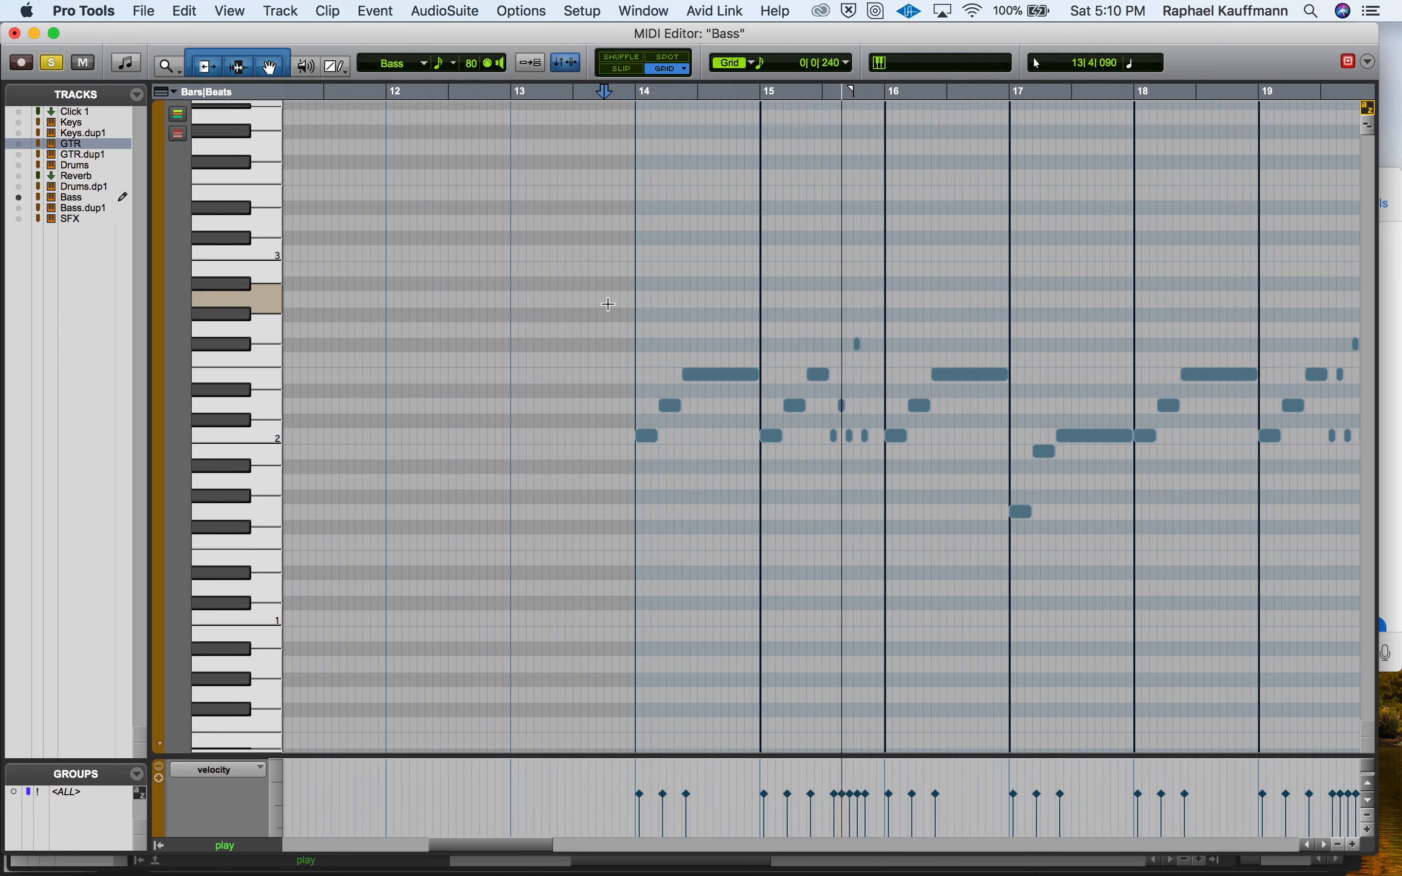
{"action": "key", "text": "space"}
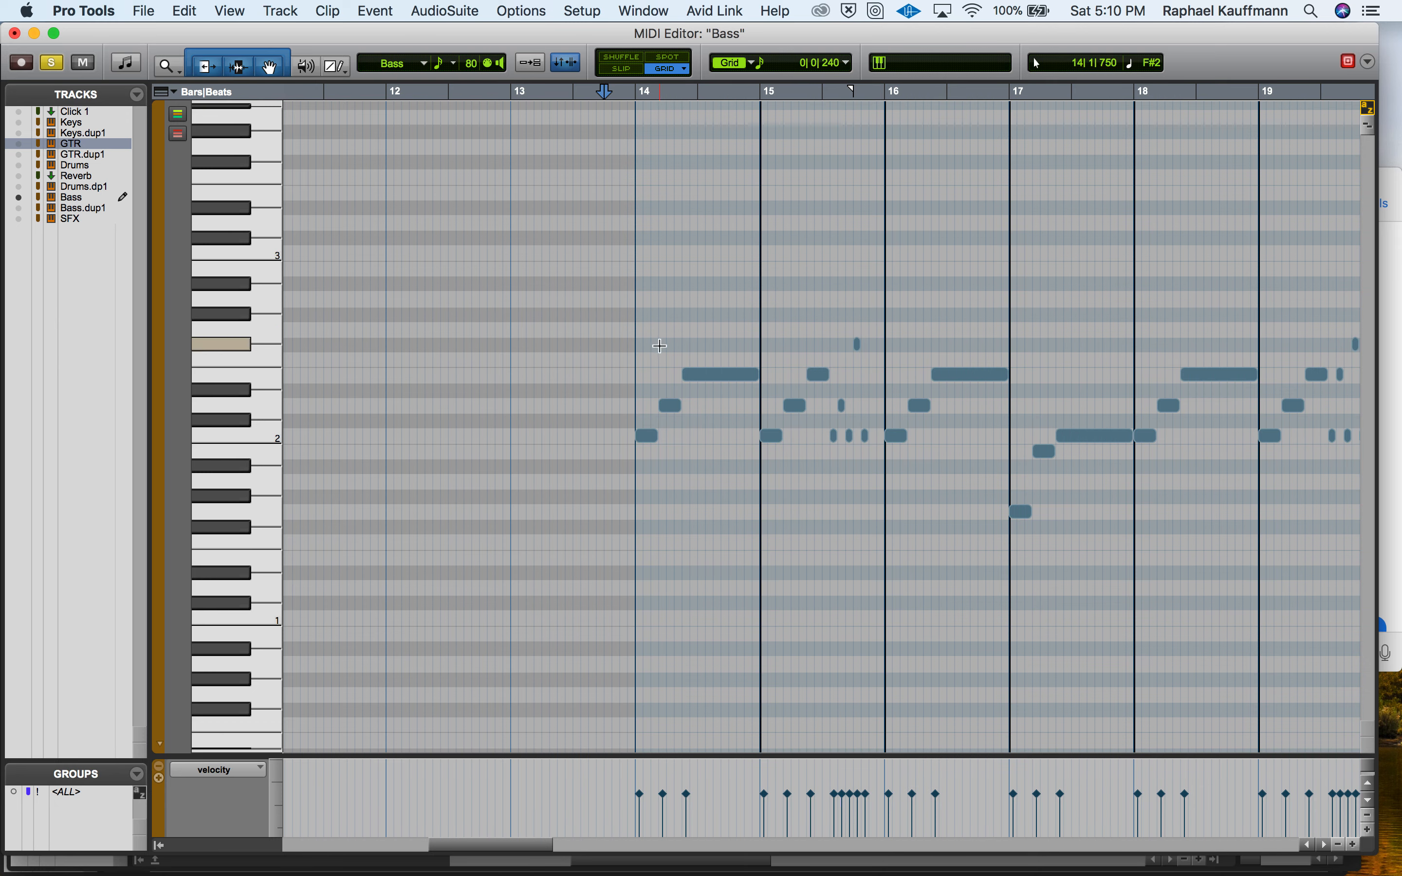
{"action": "left_click", "coordinate": [52, 62]}
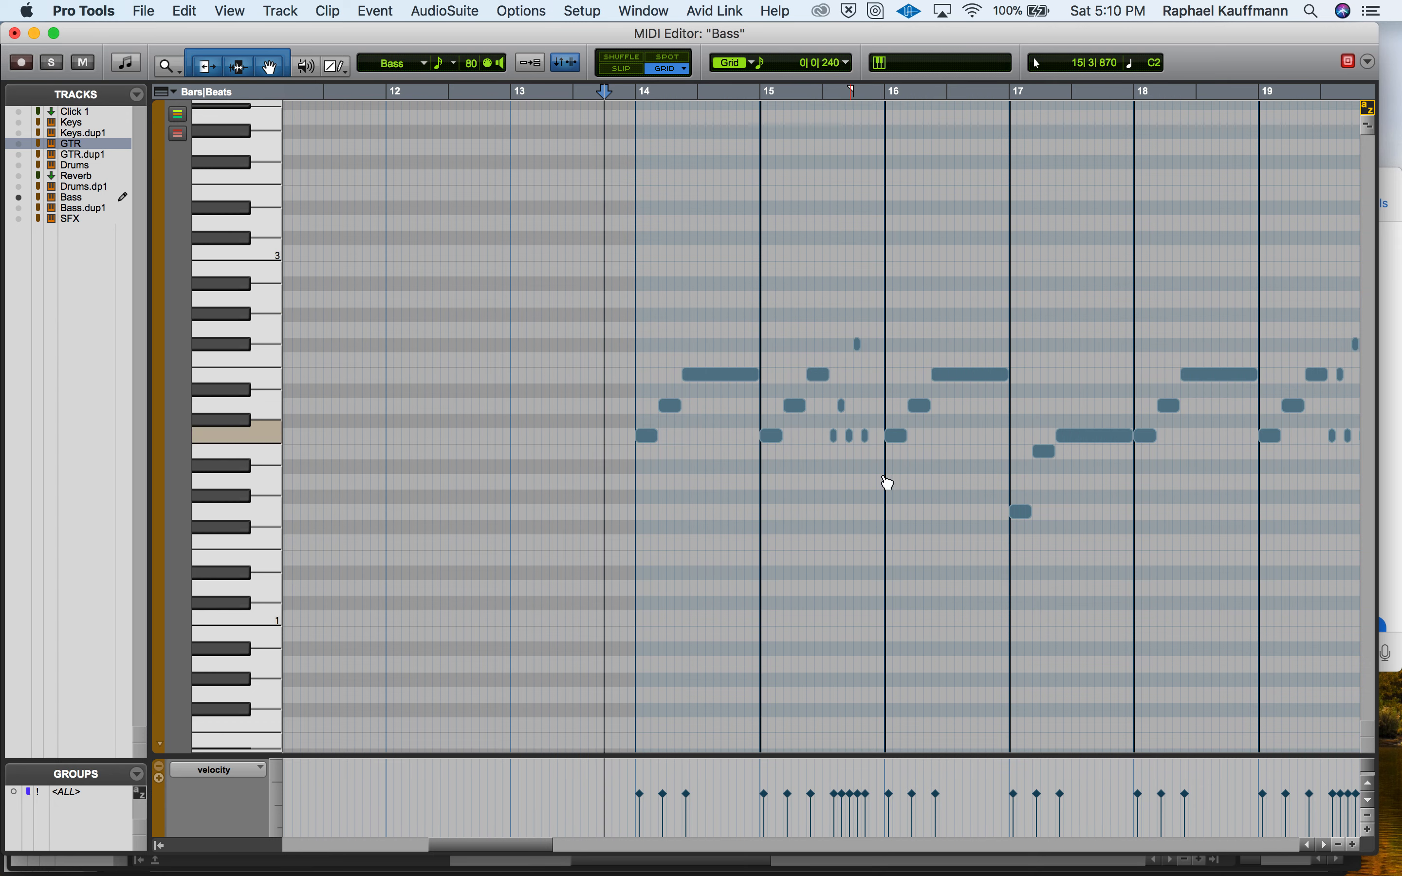
Step: Examine the bass notes of bars 14 to 17, play the mix from the start of bar 14, and close the MIDI Editor
{"action": "left_click", "coordinate": [830, 411]}
{"action": "key", "text": "super+bracketright"}
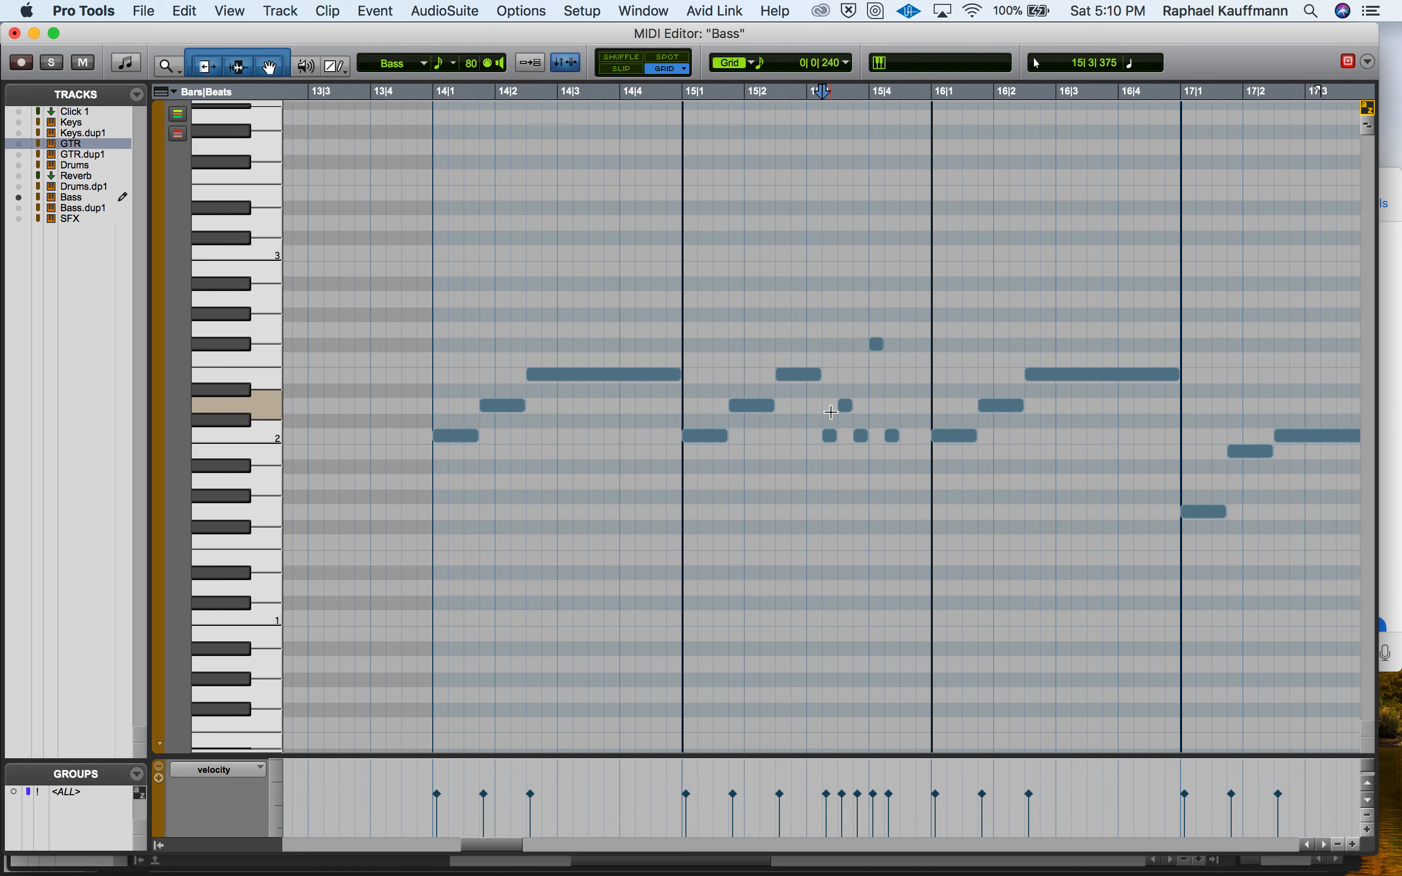
{"action": "left_click", "coordinate": [433, 332]}
{"action": "key", "text": "space"}
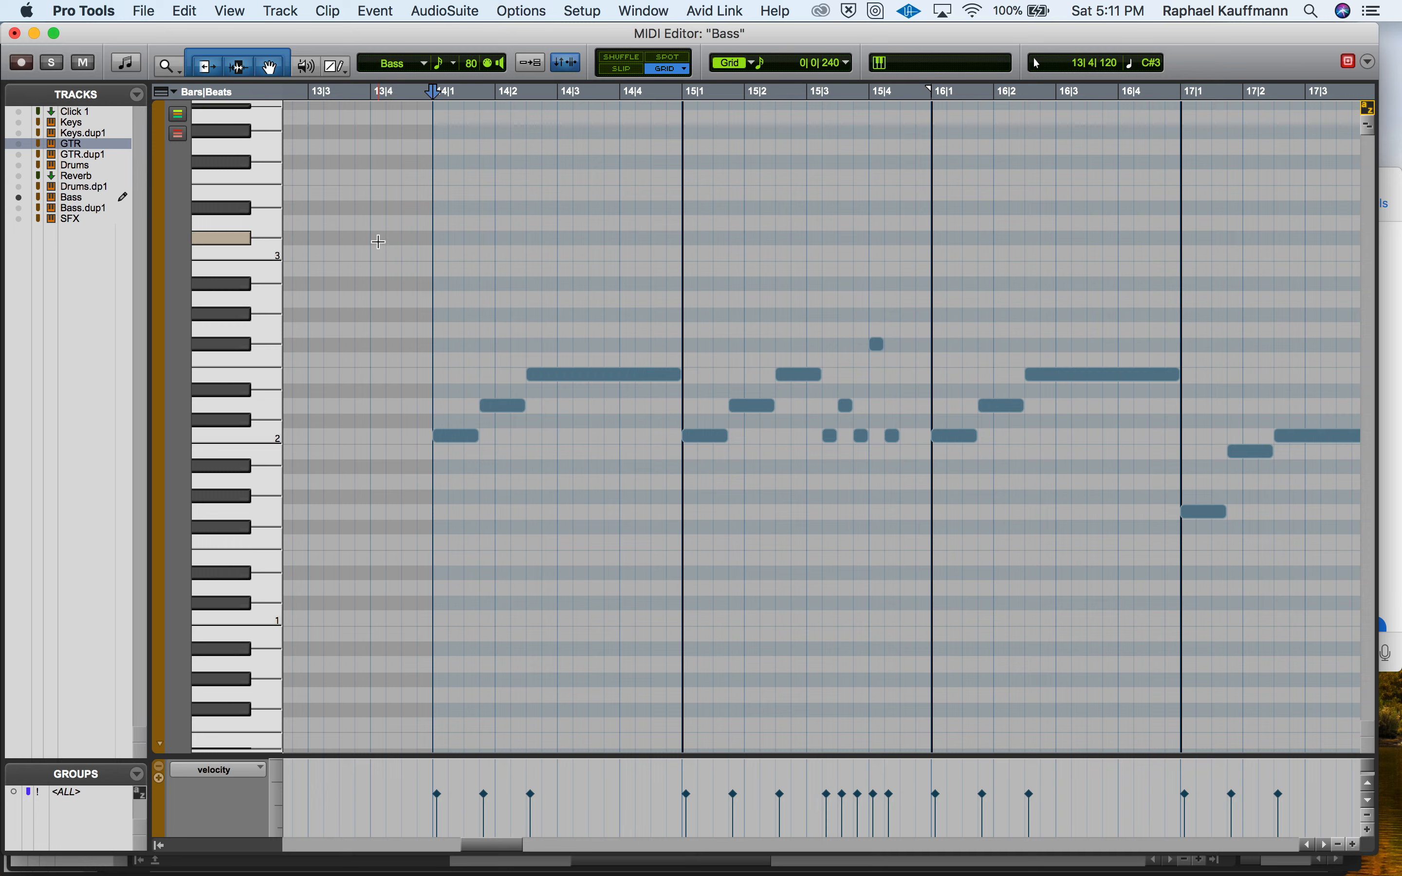
{"action": "left_click", "coordinate": [16, 34]}
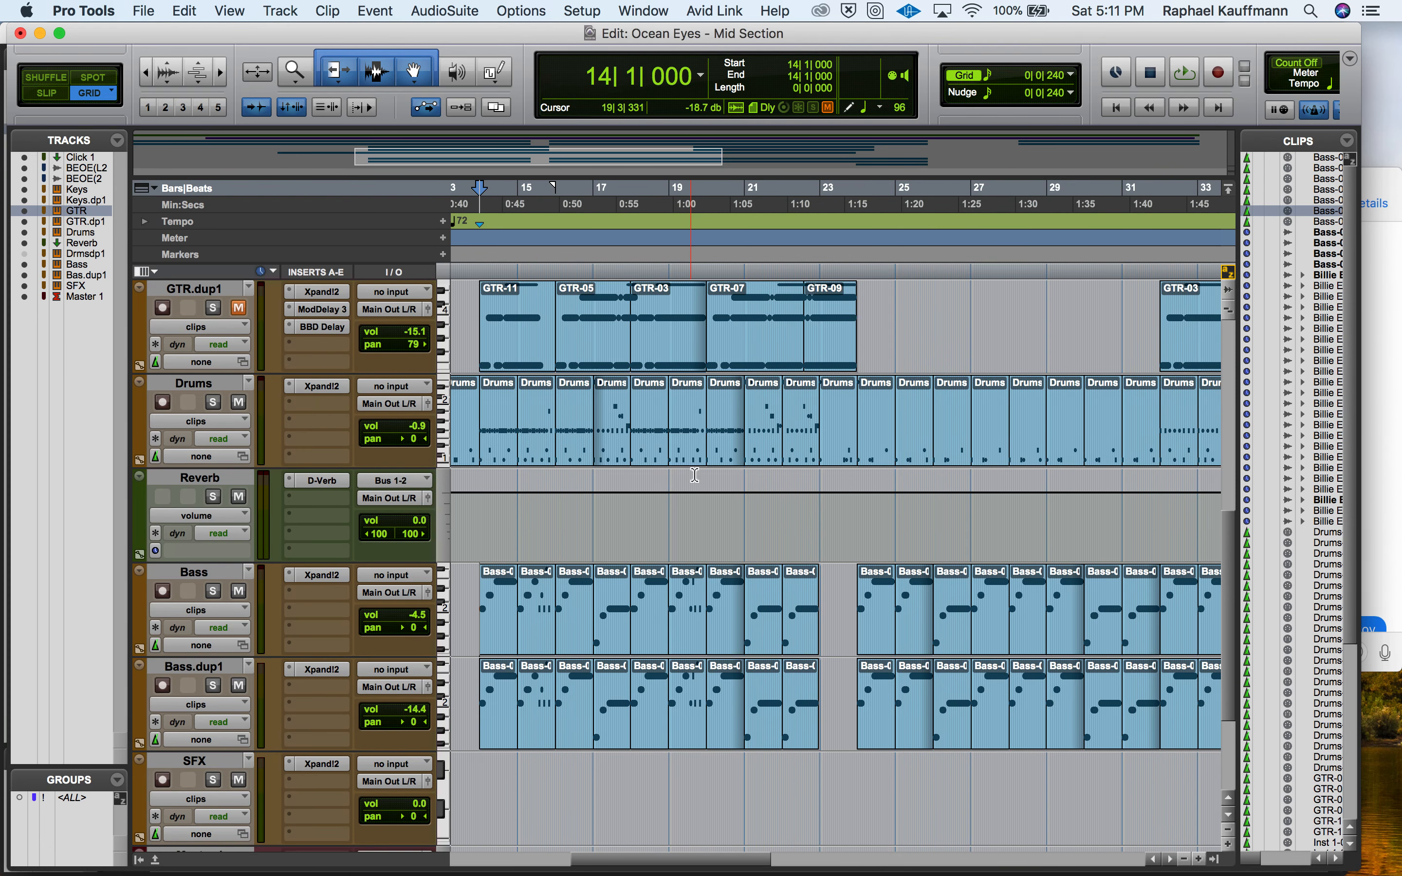
{"action": "scroll", "coordinate": [603, 338], "scroll_direction": "up", "scroll_amount": 10}
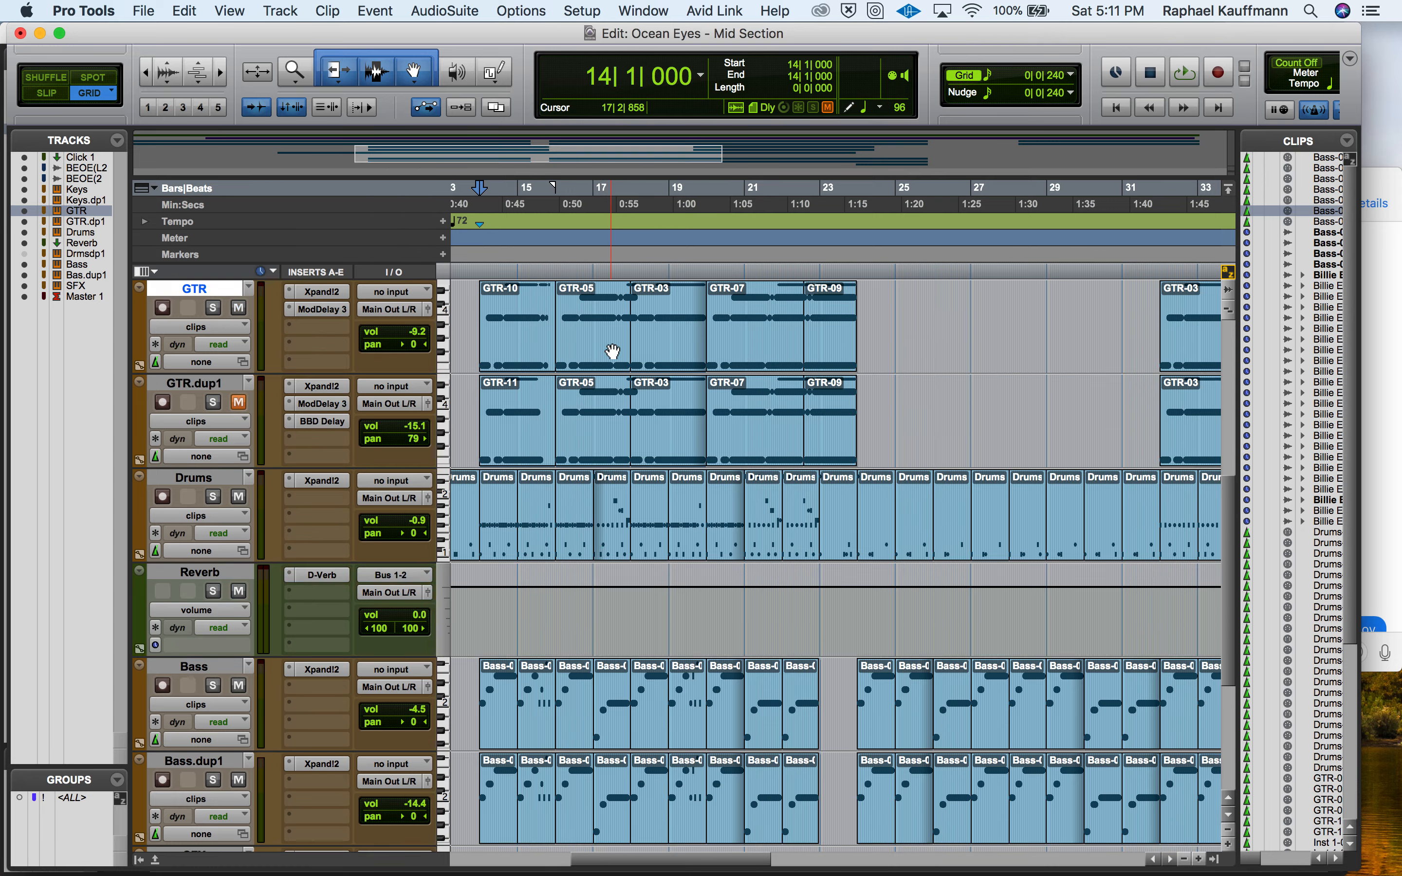
Step: View the Xpand!2 instrument settings on the Bass.dup1 track and close the plug-in window again
{"action": "scroll", "coordinate": [593, 405], "scroll_direction": "down", "scroll_amount": 10}
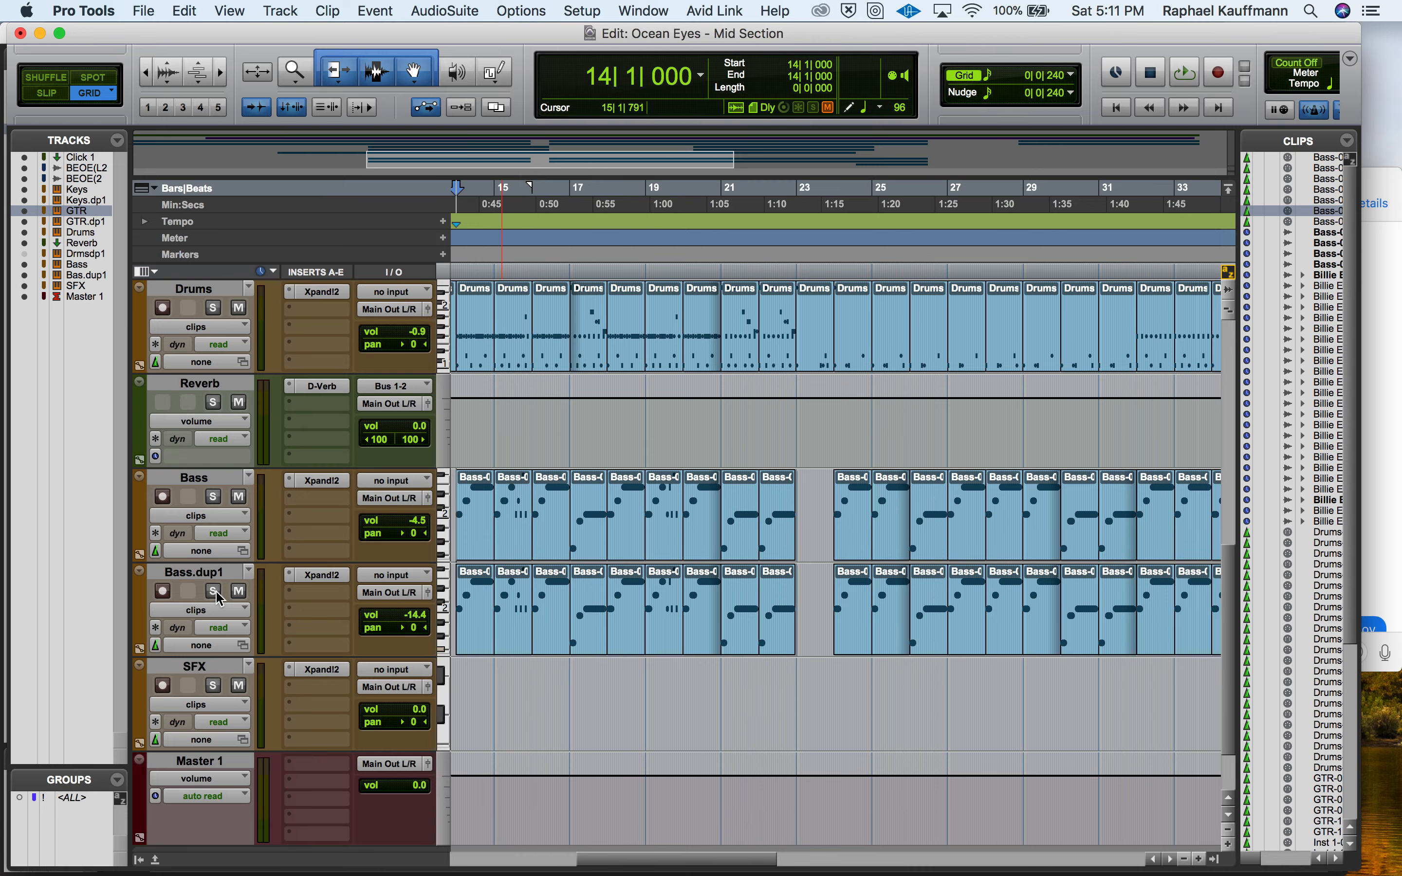
{"action": "left_click", "coordinate": [321, 574]}
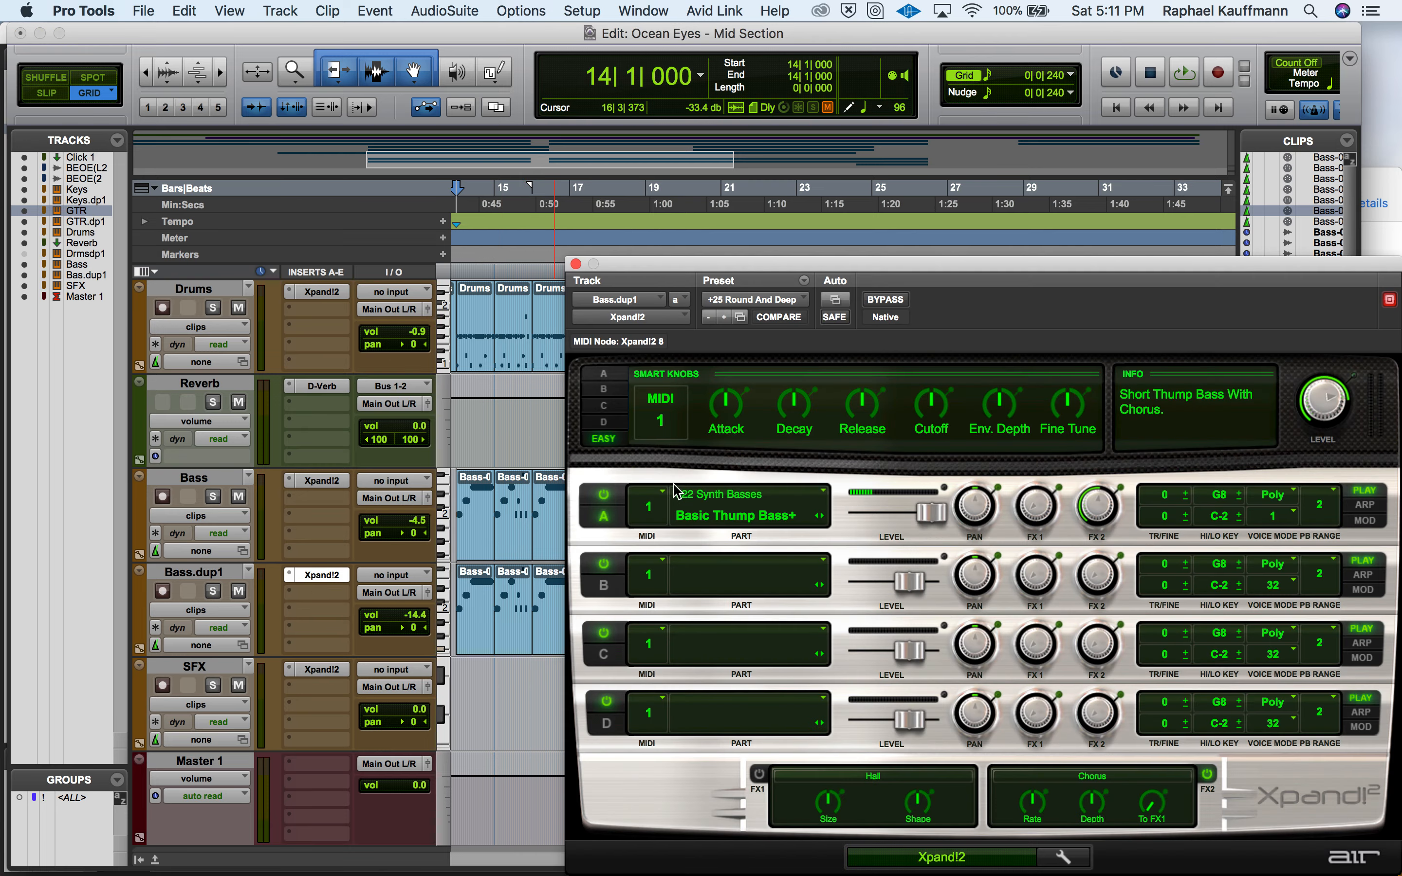
{"action": "left_click", "coordinate": [575, 265]}
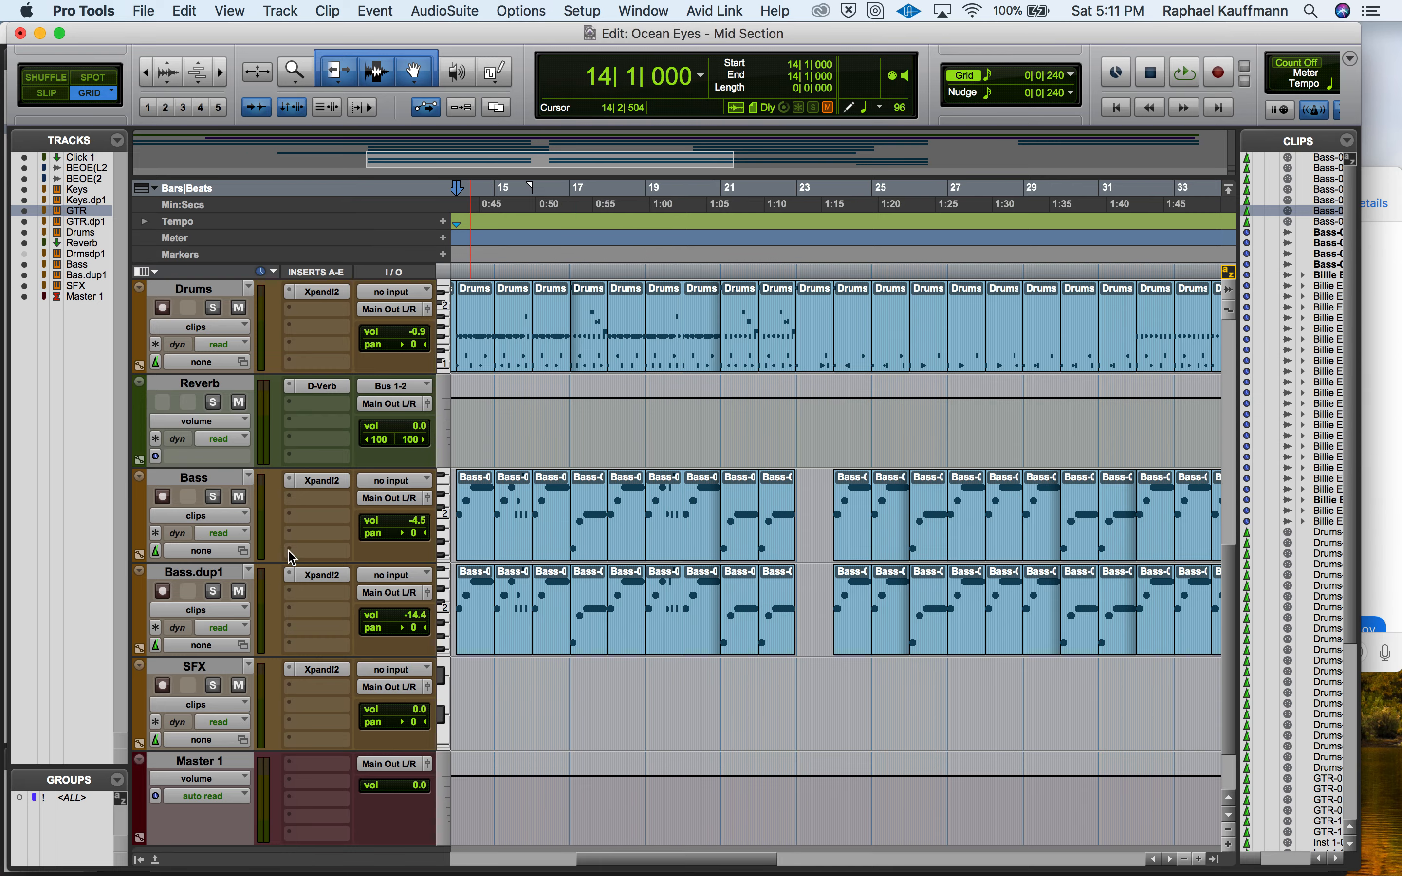
Step: Solo Bass.dup1 and play from bar 14, add the Bass track to the solo, turn both solos off and stop playback
{"action": "left_click", "coordinate": [213, 591]}
{"action": "key", "text": "space"}
{"action": "left_click", "coordinate": [213, 497]}
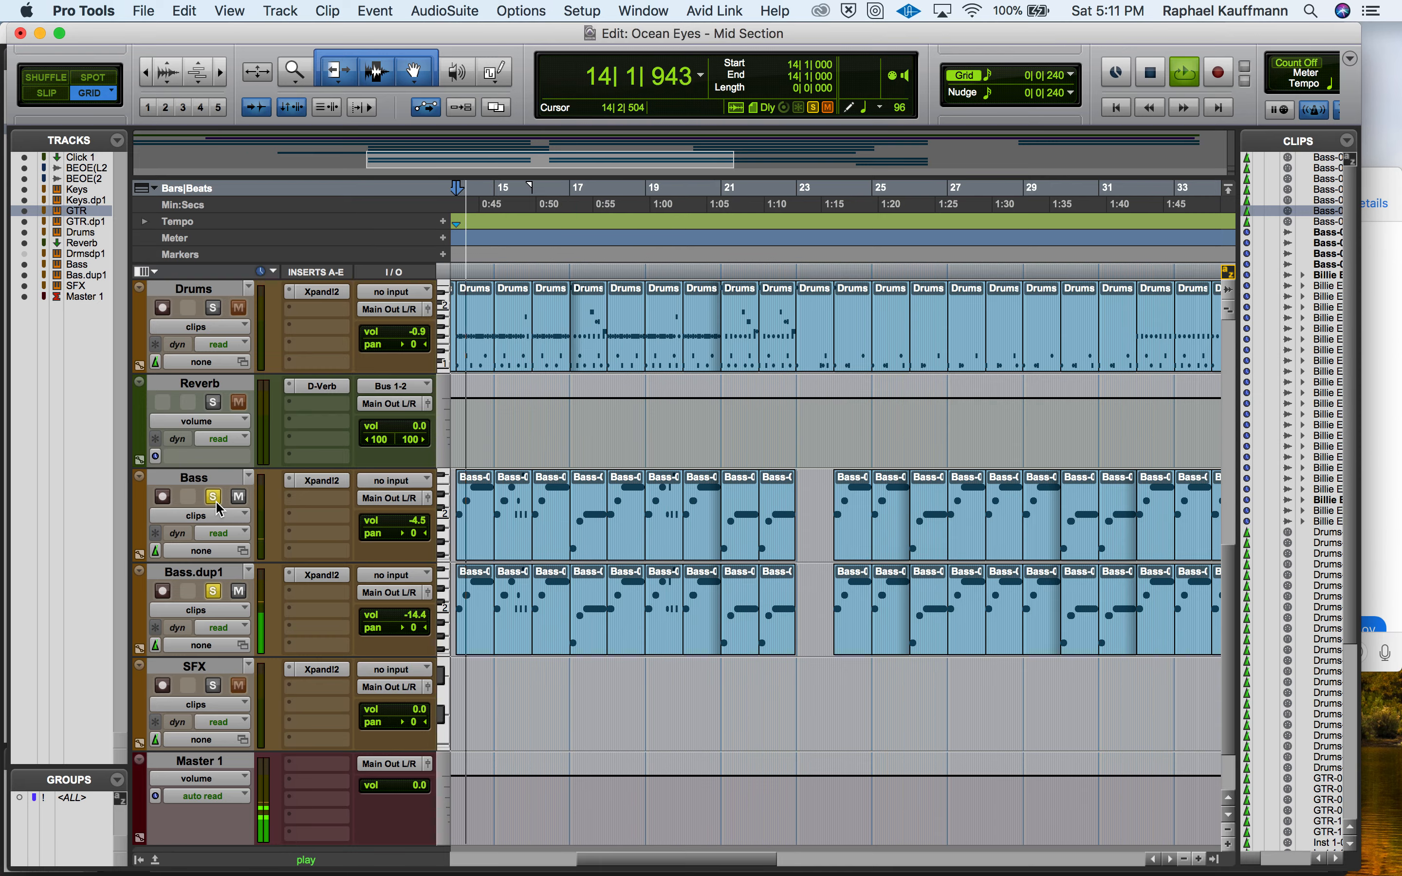
{"action": "left_click", "coordinate": [215, 499]}
{"action": "left_click", "coordinate": [213, 590]}
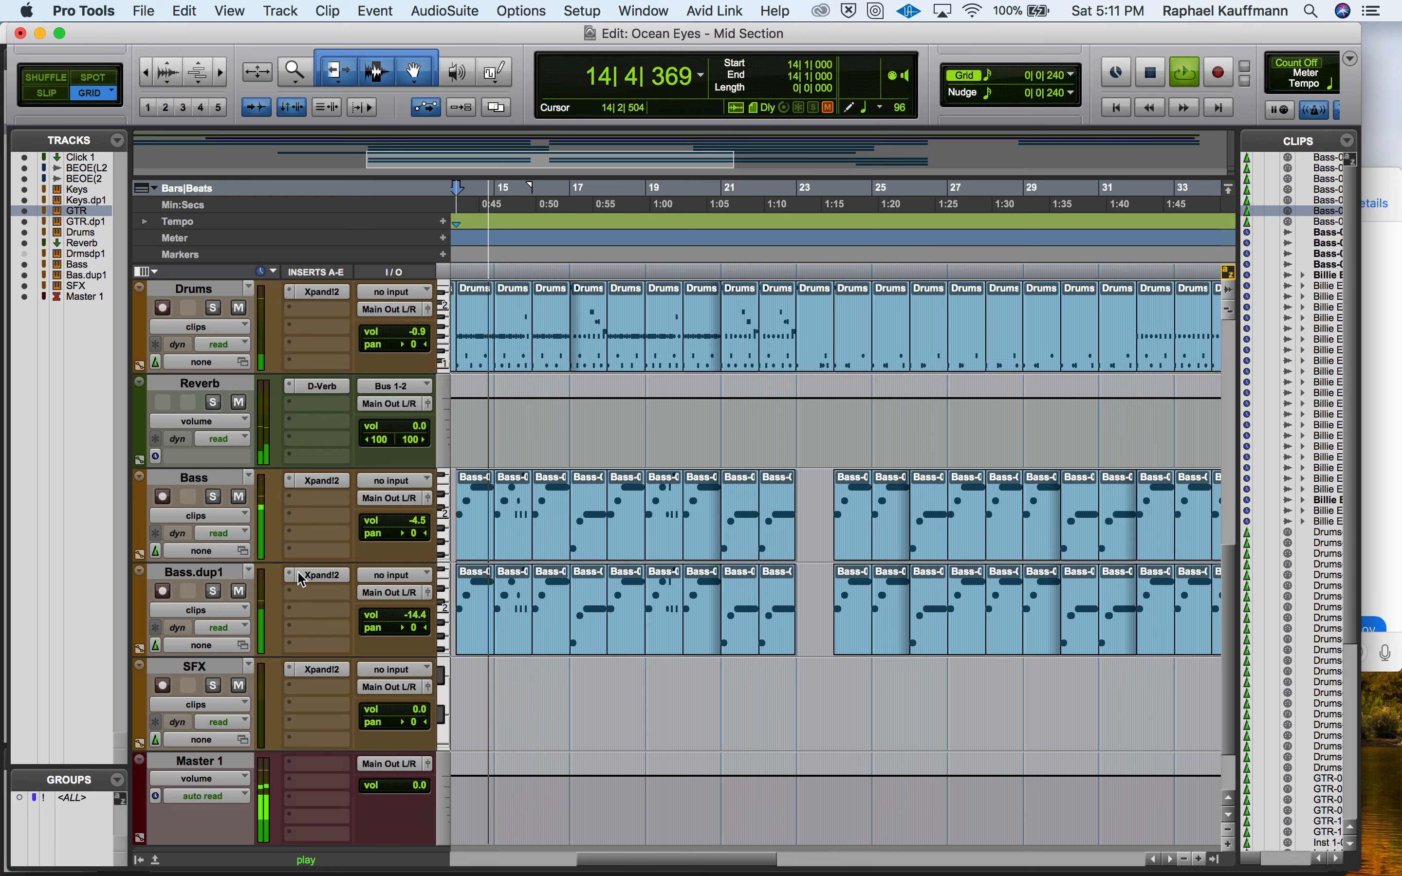
{"action": "key", "text": "space"}
Step: Switch to QuickTime Player, close the new screen recording and name it Ocean Eyes for saving on the Desktop
{"action": "key", "text": "super+Tab"}
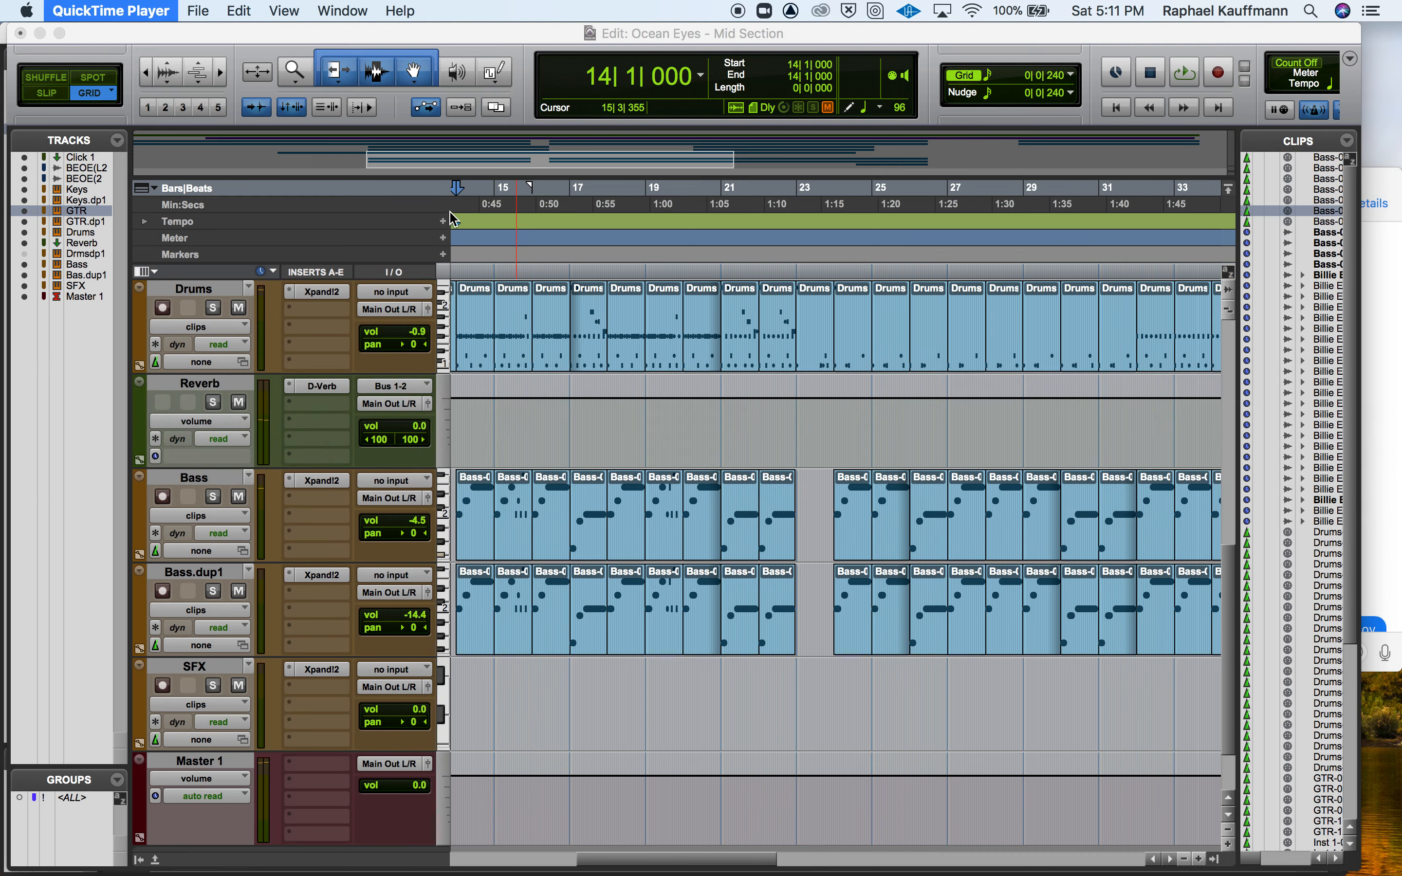
{"action": "key", "text": "super+w"}
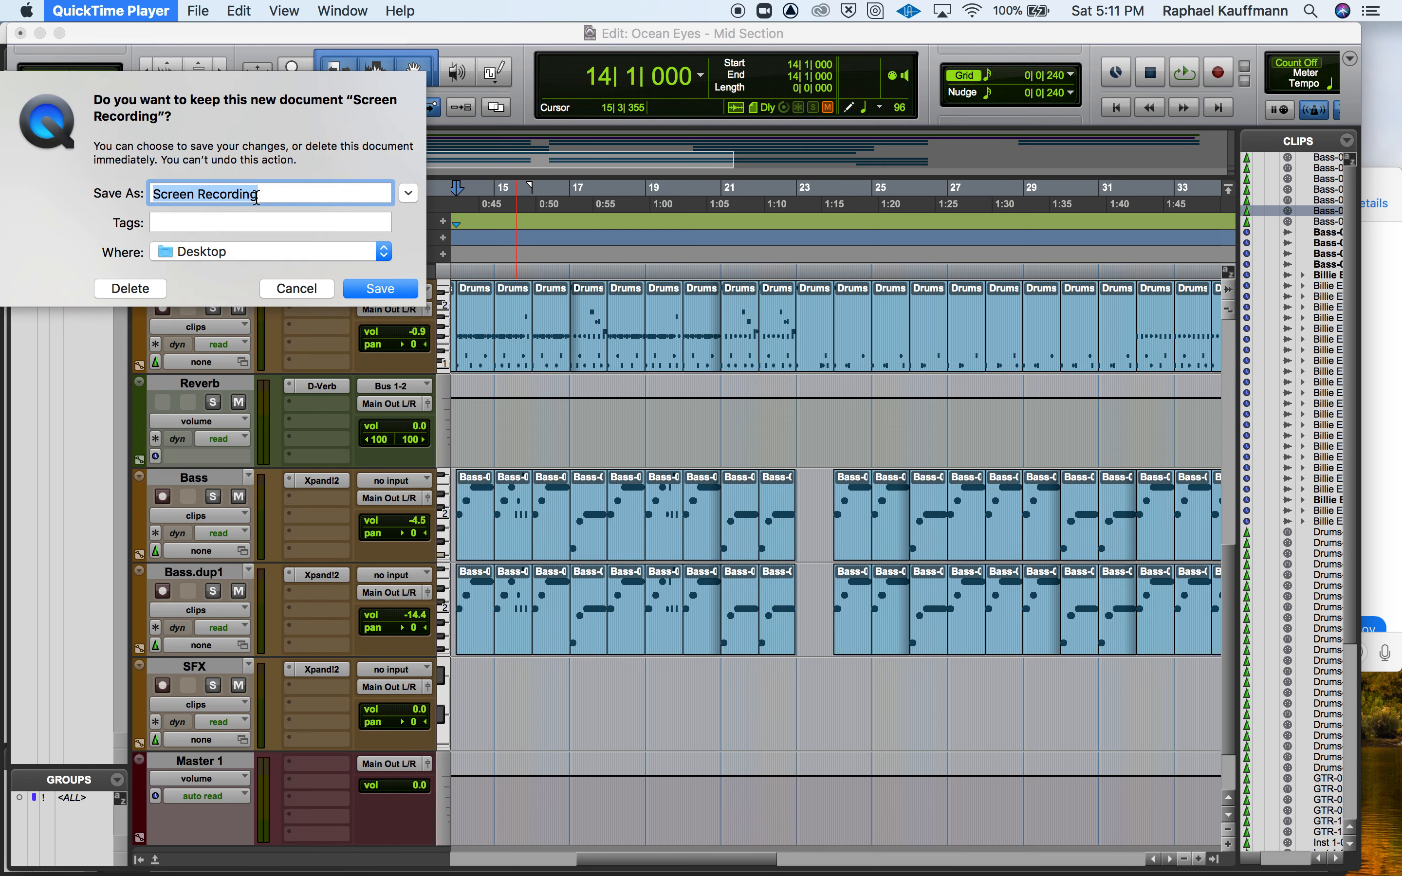
{"action": "type", "text": "Ocean Eyes"}
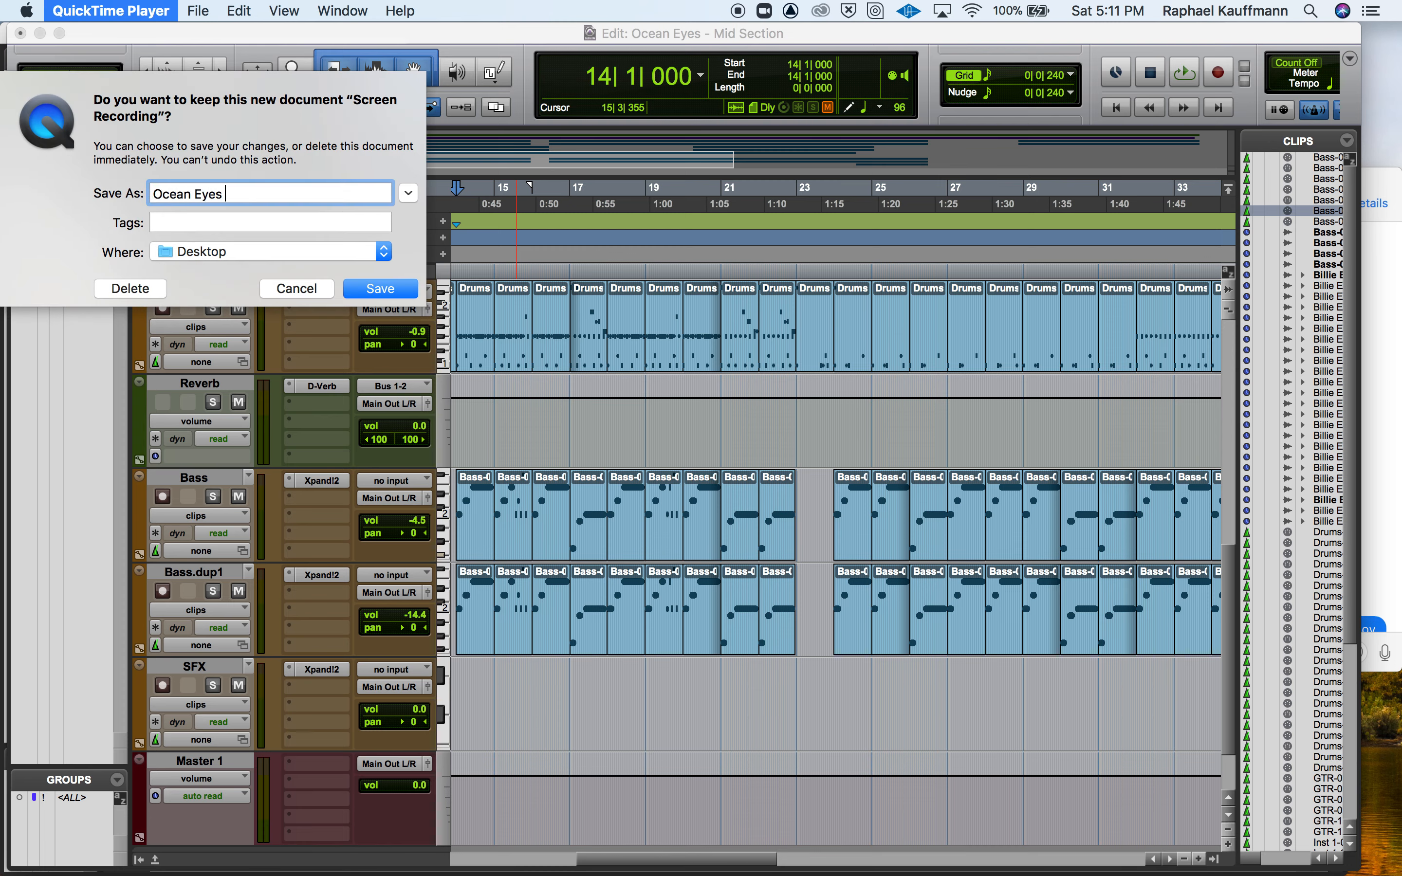